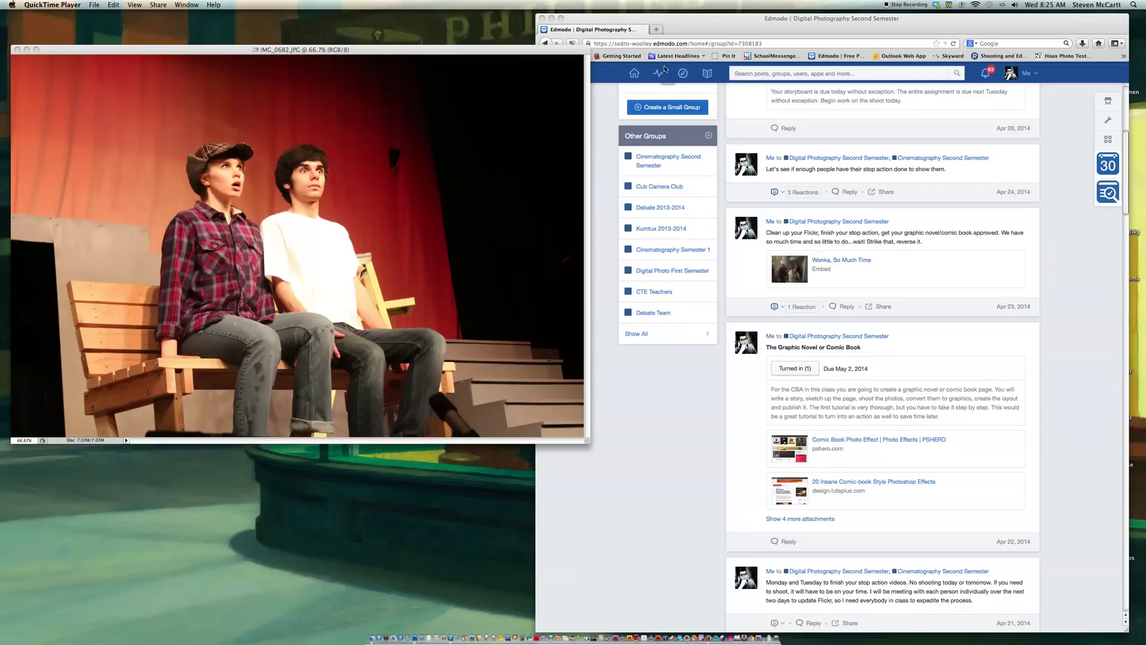
Step: Bring Firefox forward and open the 'Comic Book Photo Effect | PSHERO' link in the Edmodo assignment
{"action": "left_click", "coordinate": [682, 33]}
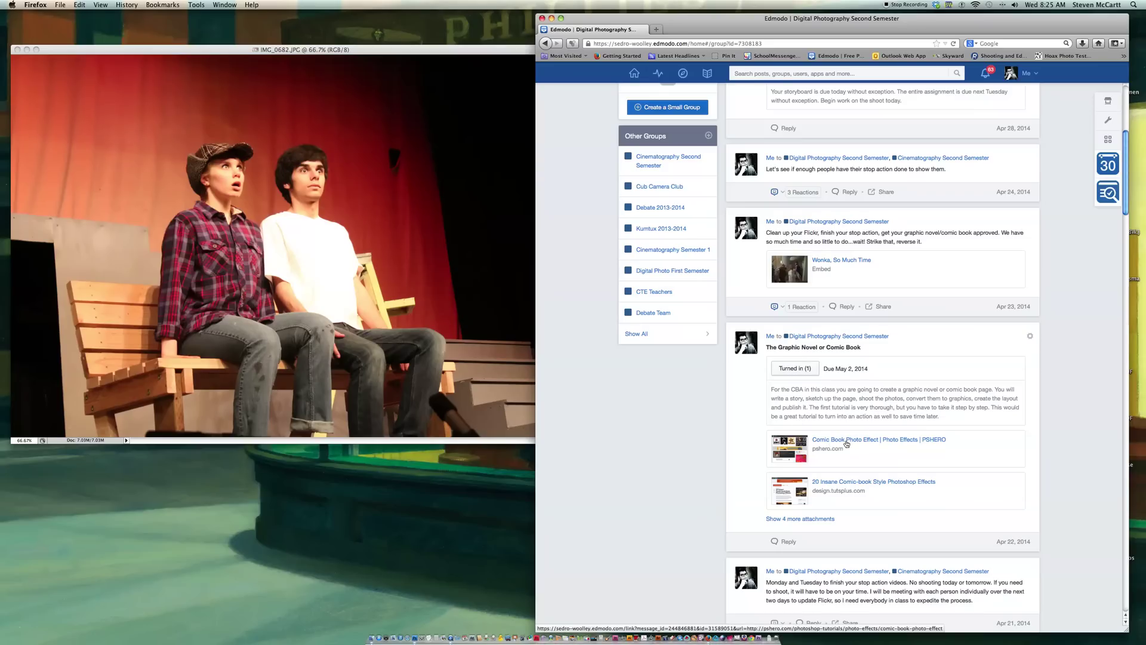
{"action": "left_click", "coordinate": [912, 444]}
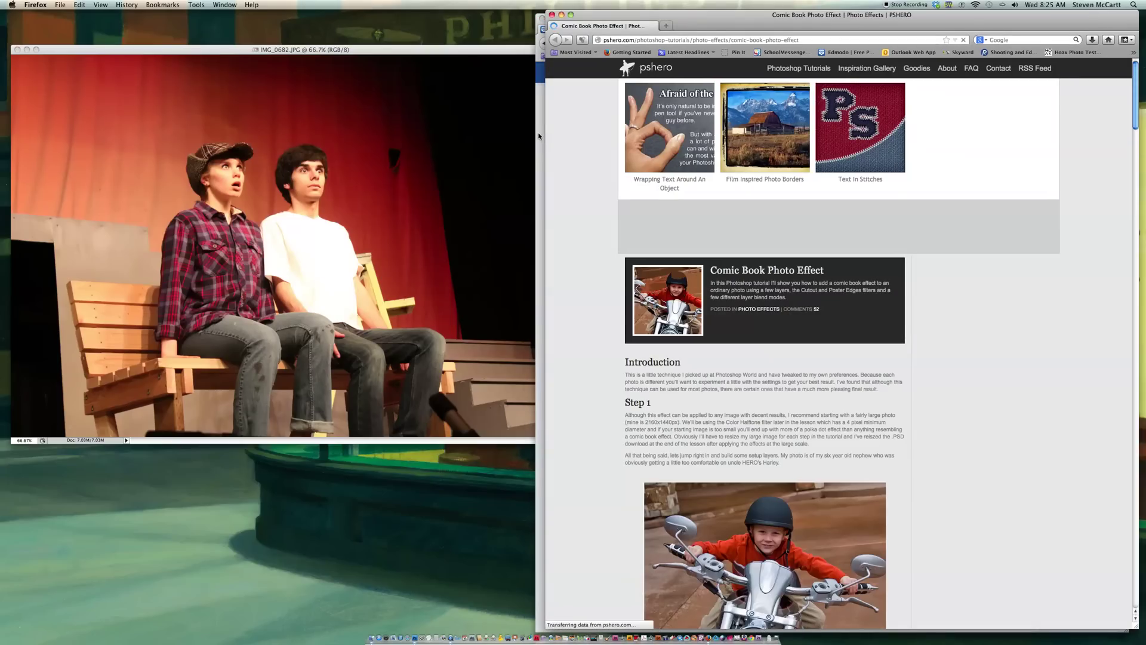
Step: Make the PSHERO tutorial window narrower and place it on the right, beside the Photoshop photo
{"action": "left_click", "coordinate": [539, 136]}
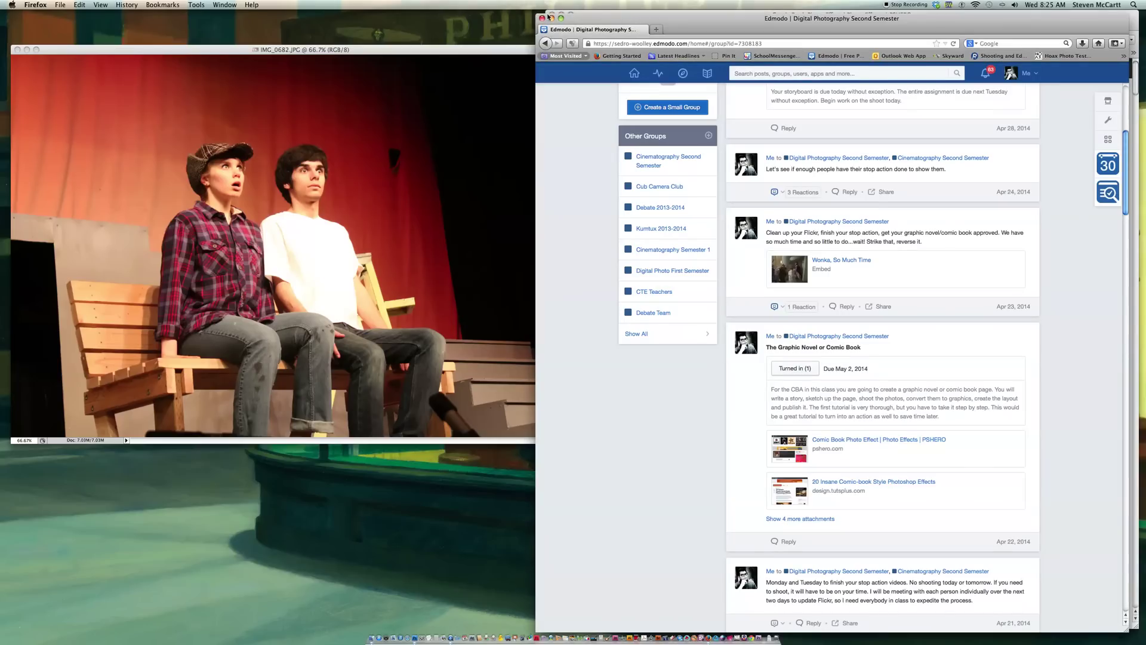
{"action": "left_click", "coordinate": [603, 12]}
{"action": "mouse_move", "coordinate": [602, 19]}
{"action": "left_mouse_down"}
{"action": "mouse_move", "coordinate": [617, 19]}
{"action": "mouse_move", "coordinate": [596, 19]}
{"action": "left_mouse_up"}
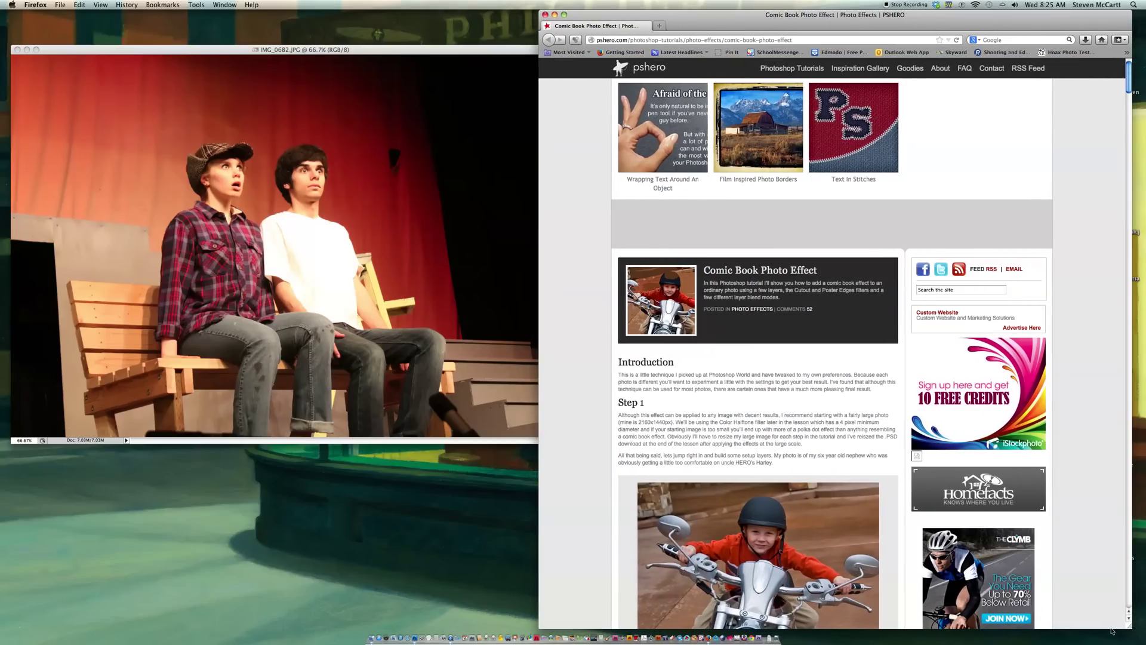
{"action": "left_click_drag", "start_coordinate": [1129, 628], "coordinate": [998, 631]}
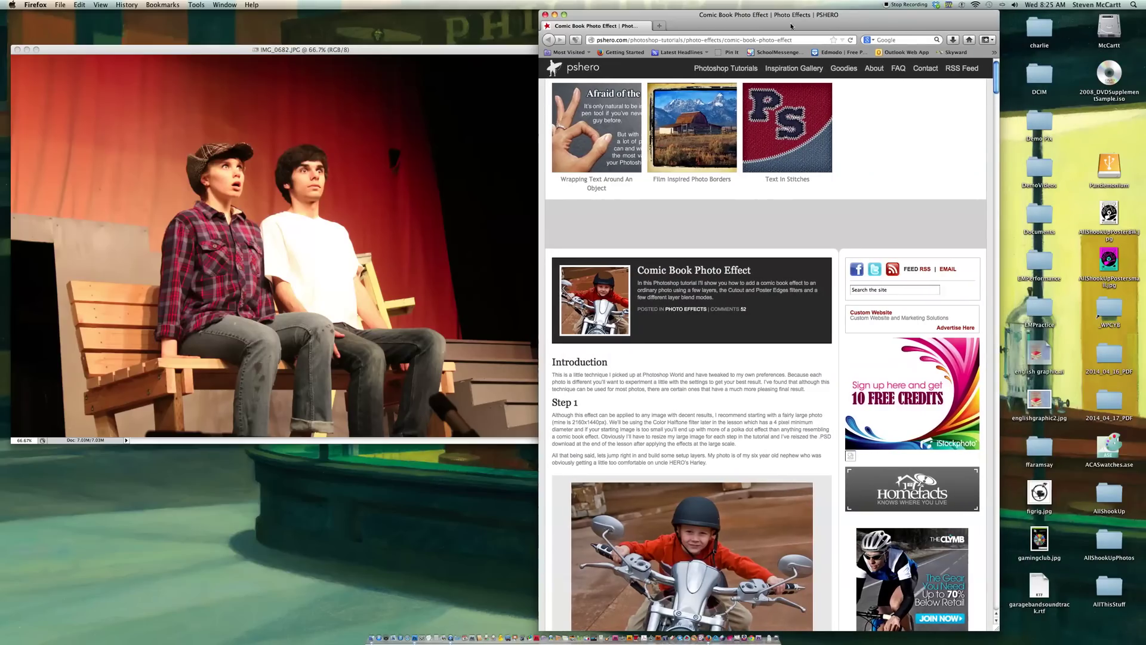
{"action": "left_click_drag", "start_coordinate": [773, 10], "coordinate": [862, 13]}
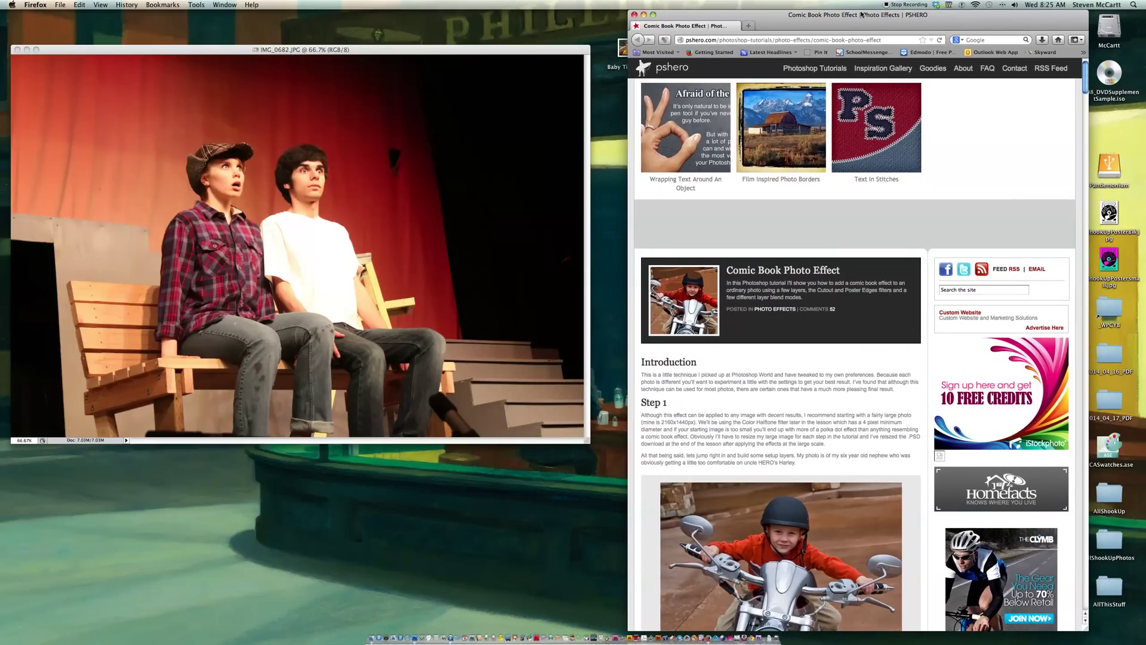
{"action": "left_click_drag", "start_coordinate": [463, 51], "coordinate": [480, 58]}
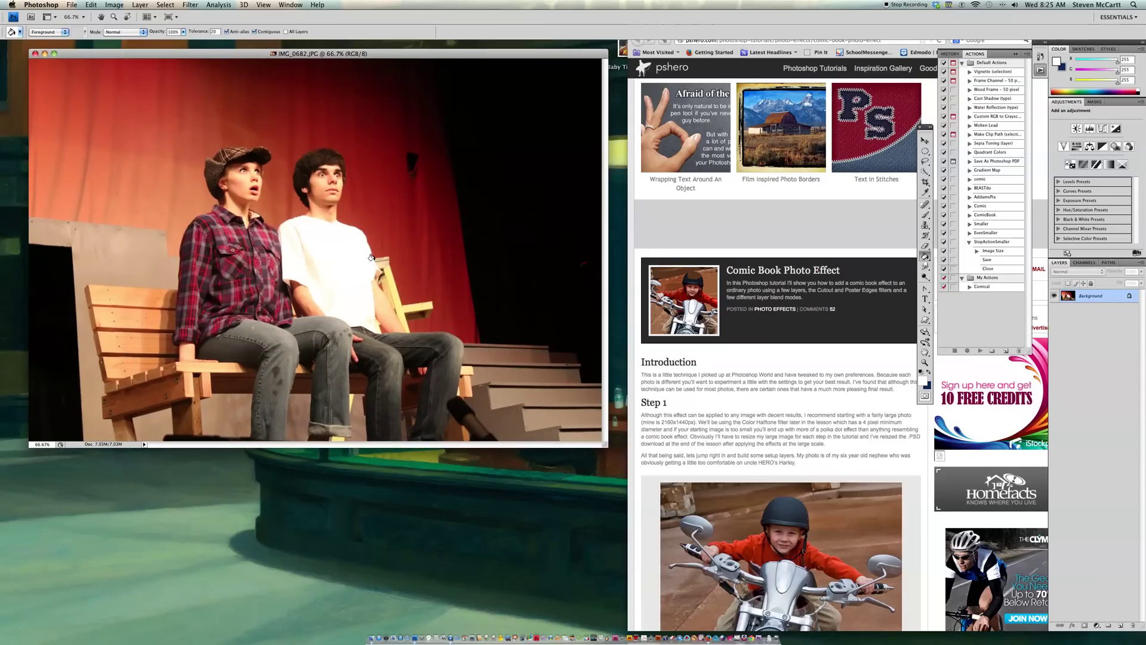
Step: Show the Actions panel from the Window menu
{"action": "left_click", "coordinate": [271, 5]}
{"action": "mouse_move", "coordinate": [286, 5]}
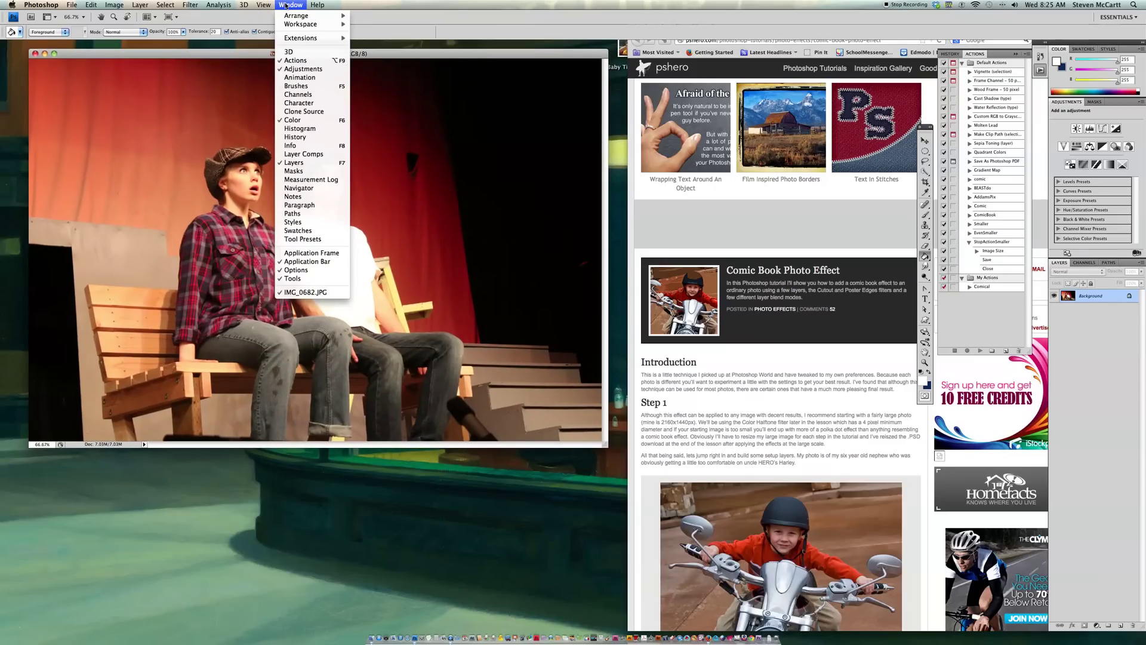
{"action": "left_click", "coordinate": [296, 60]}
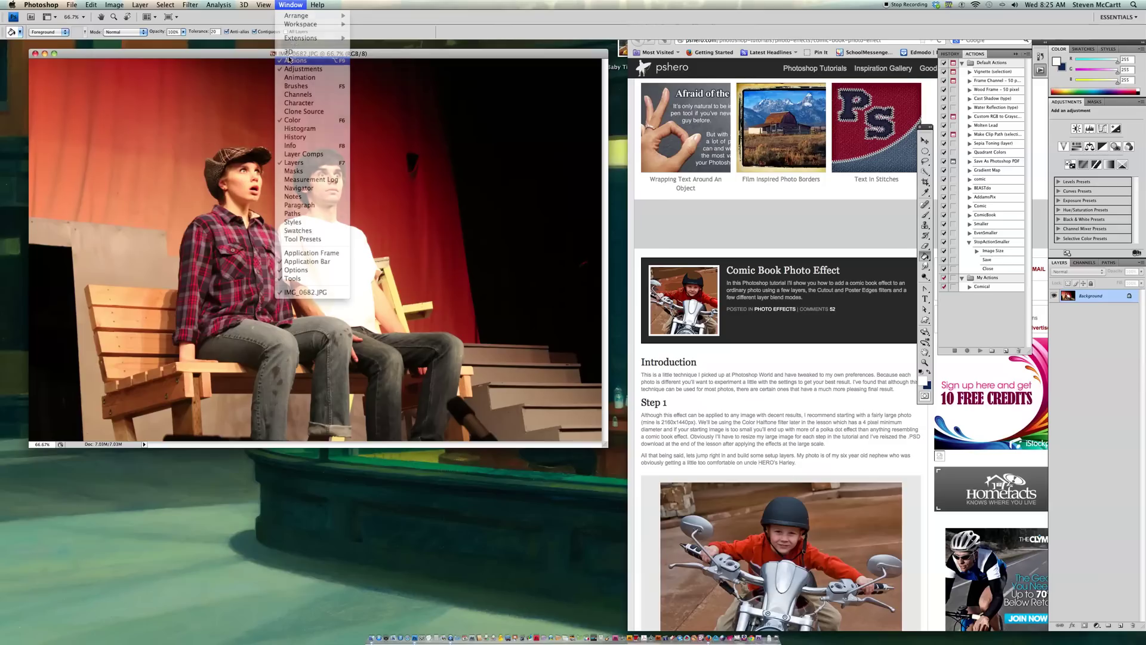
{"action": "left_click", "coordinate": [290, 5]}
{"action": "left_click", "coordinate": [295, 61]}
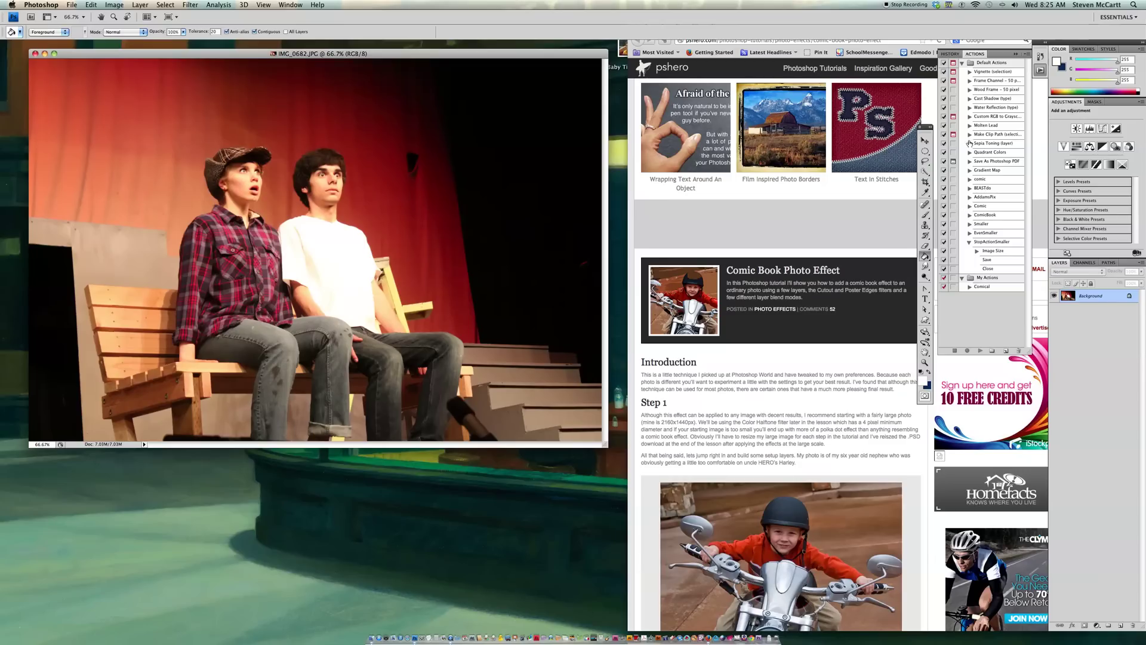
Step: Create a new action named 'Comical Book' and start recording it
{"action": "left_click", "coordinate": [1028, 55]}
{"action": "left_click", "coordinate": [1042, 69]}
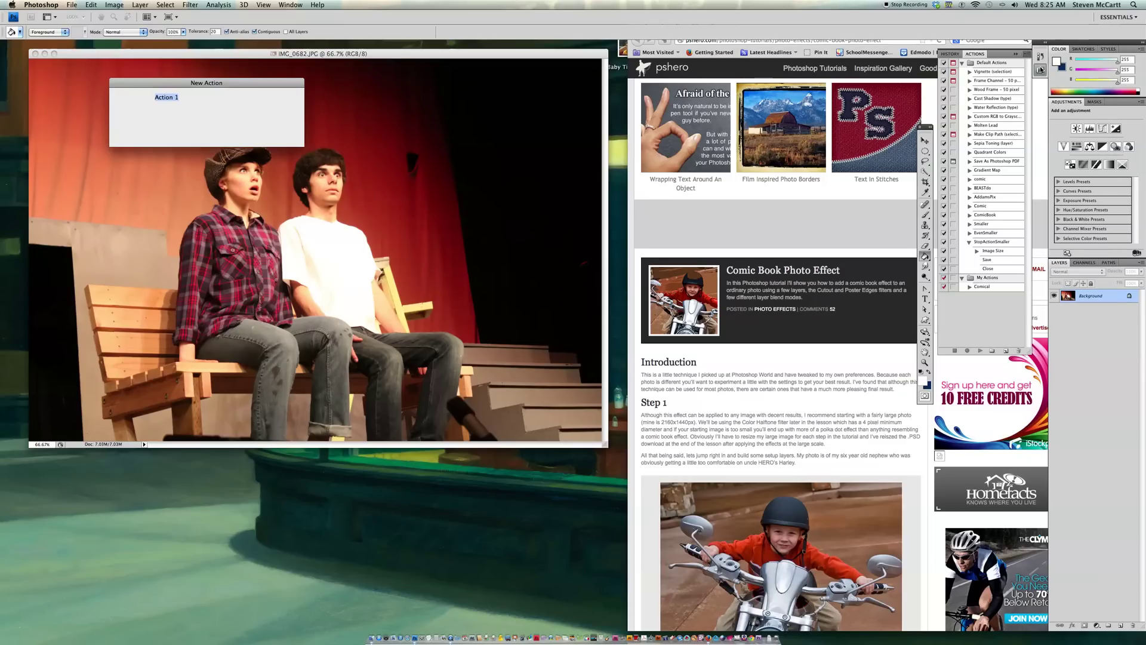
{"action": "left_click_drag", "start_coordinate": [257, 87], "coordinate": [792, 192]}
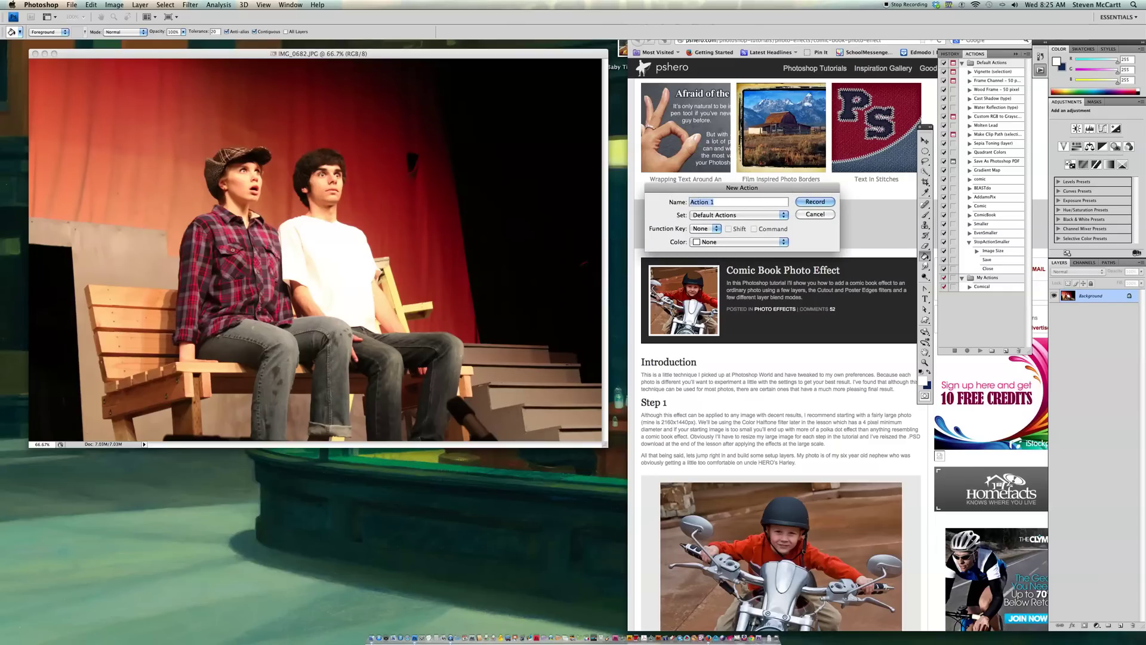
{"action": "type", "text": "Comical Book"}
{"action": "left_click", "coordinate": [813, 202]}
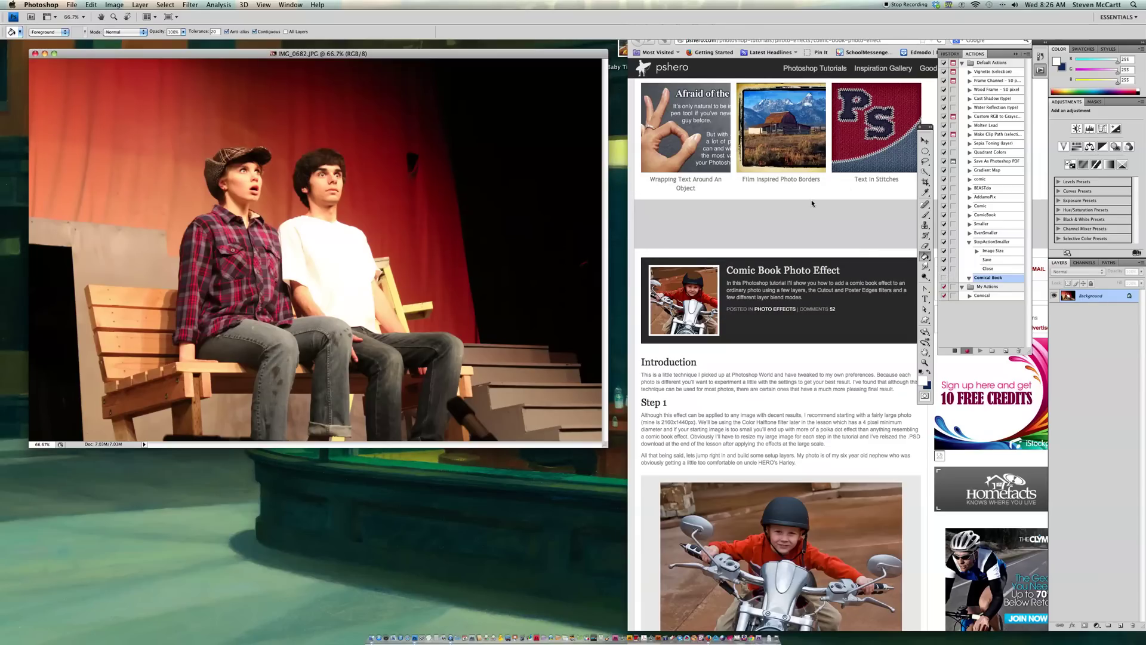
Step: Resize IMG_0682.JPG to 1200 pixels wide (1200 × 800) with proportions constrained
{"action": "left_click_drag", "start_coordinate": [533, 56], "coordinate": [533, 65]}
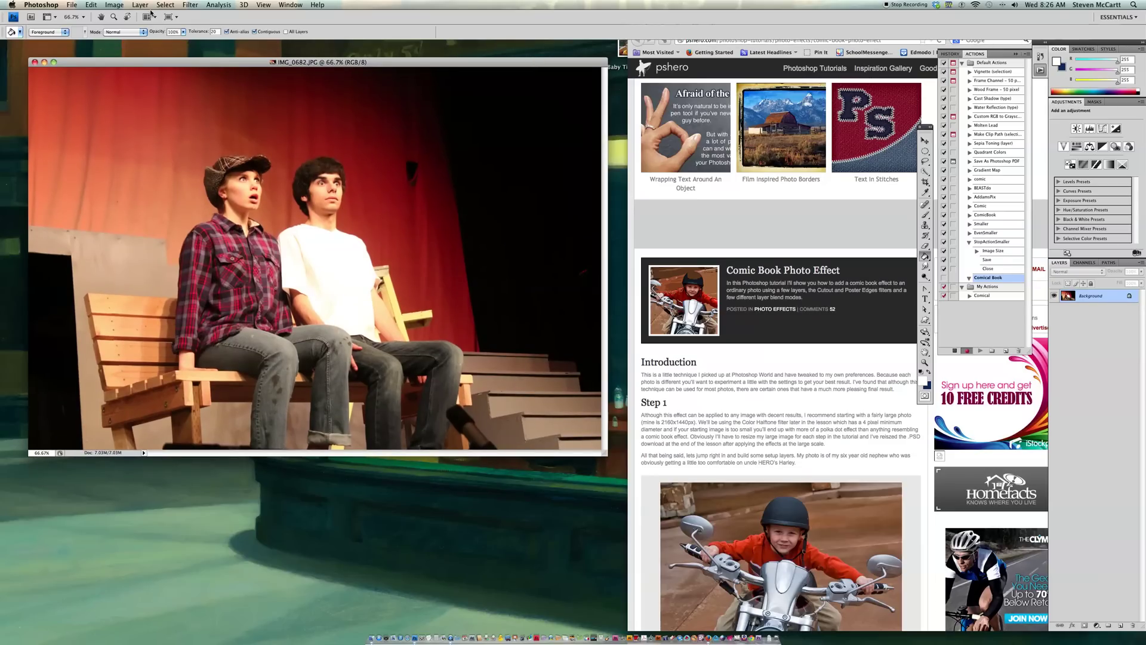
{"action": "left_click", "coordinate": [120, 6]}
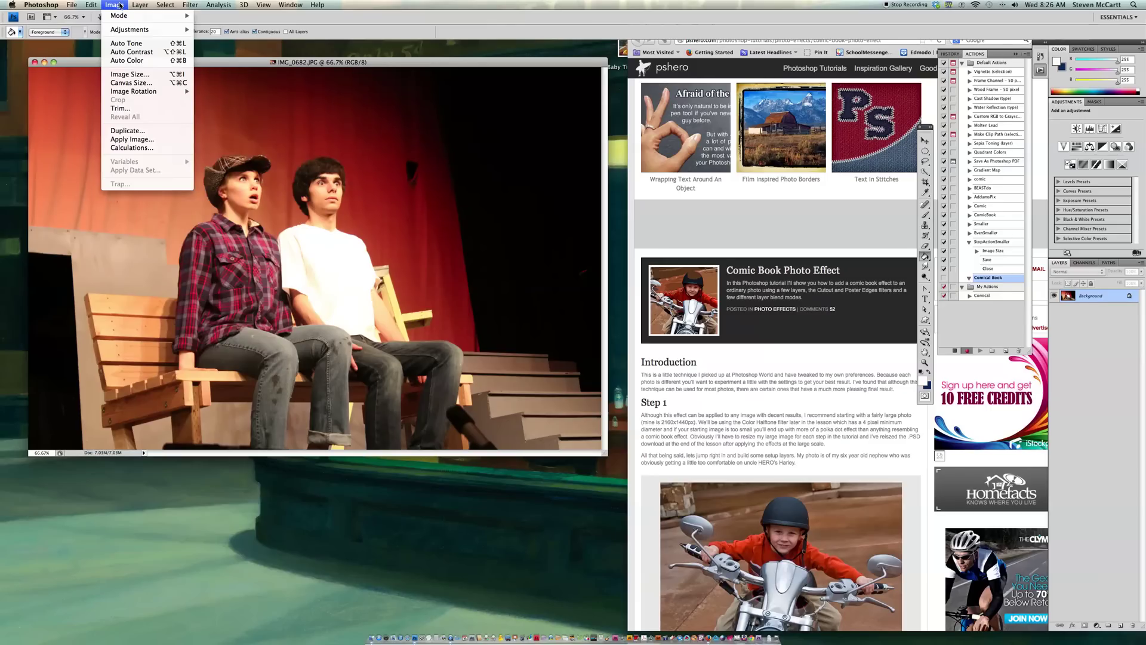
{"action": "left_click", "coordinate": [134, 76]}
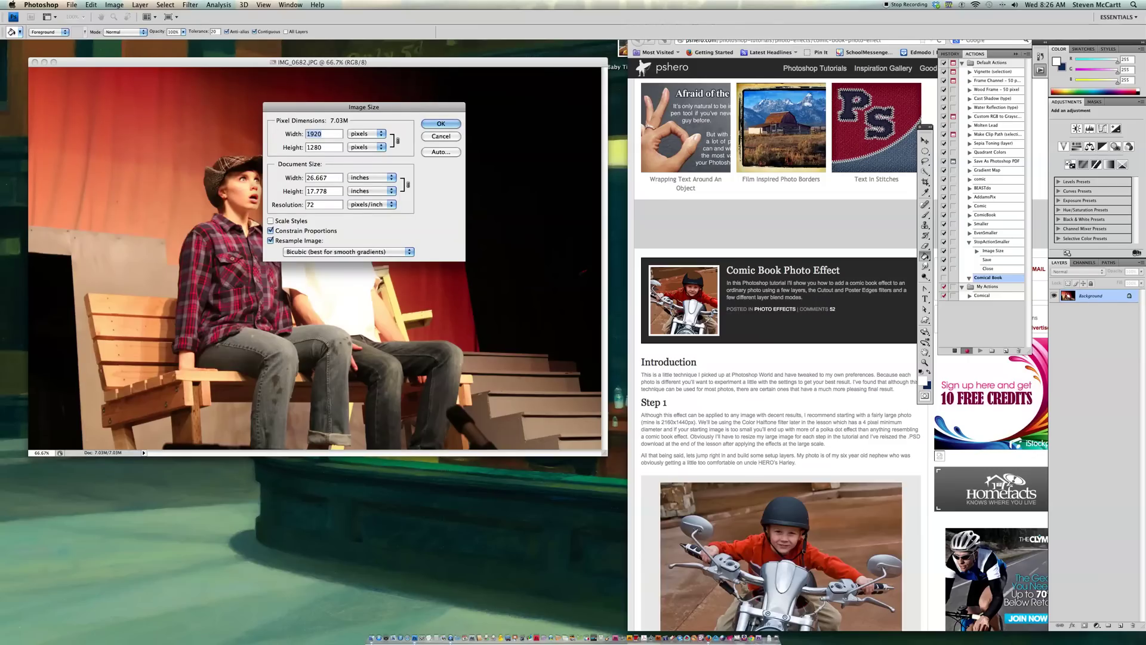
{"action": "type", "text": "1200"}
{"action": "left_click", "coordinate": [447, 124]}
{"action": "left_click_drag", "start_coordinate": [298, 68], "coordinate": [348, 100]}
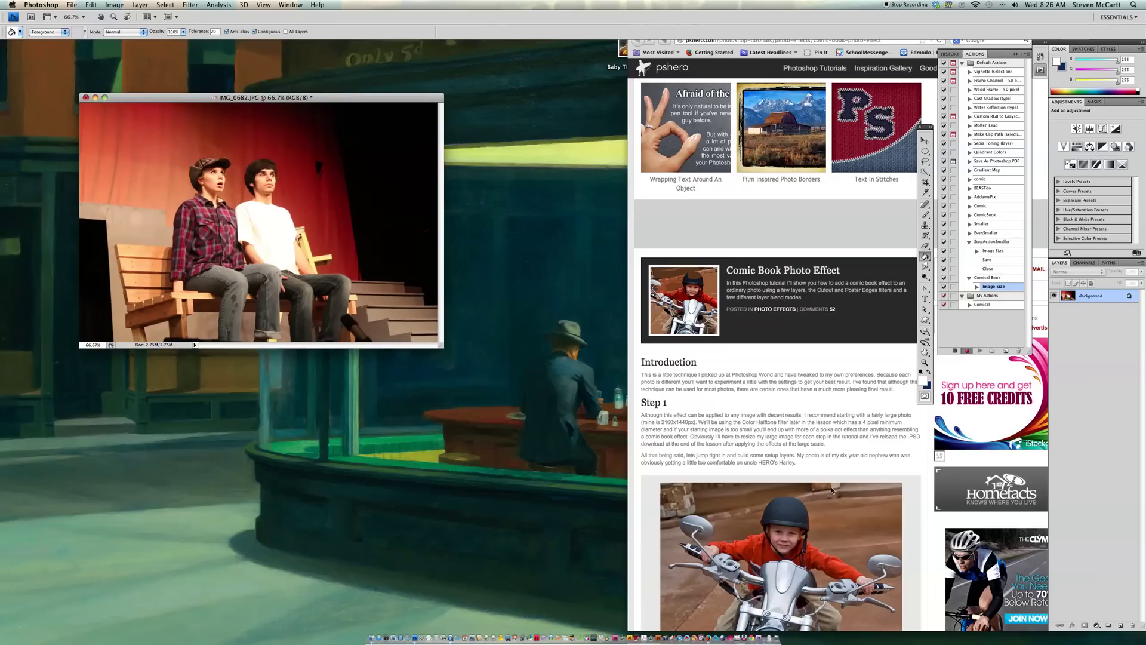
Step: Duplicate the Background layer as a new layer named 'Soften'
{"action": "scroll", "coordinate": [831, 490], "scroll_direction": "down", "scroll_amount": 5}
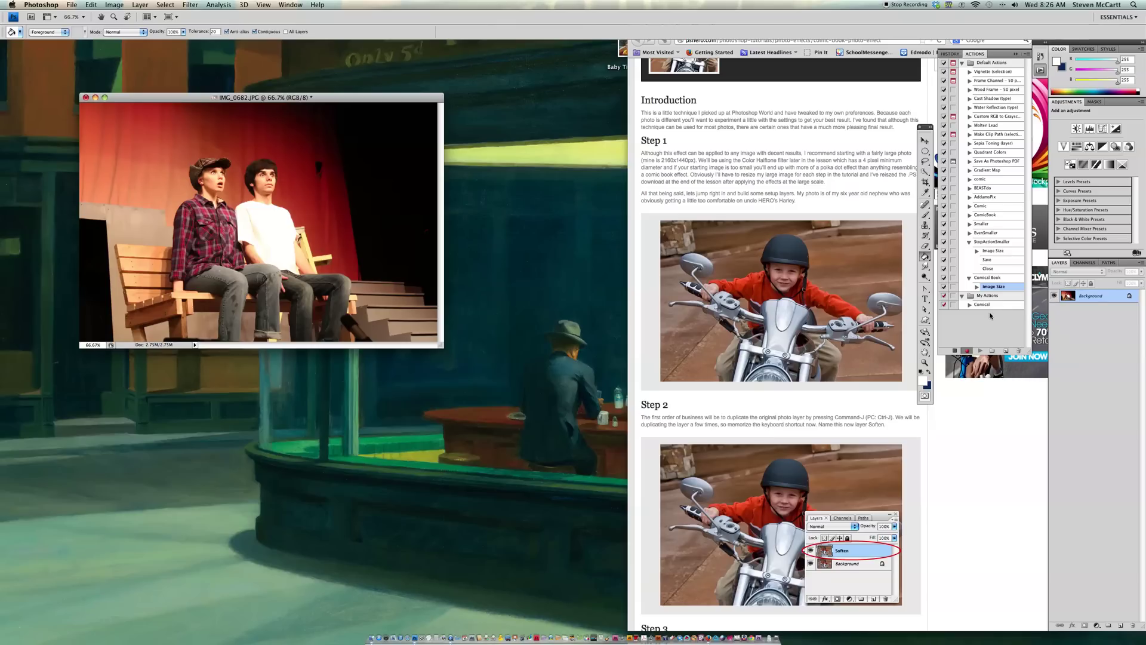
{"action": "right_click", "coordinate": [1097, 297]}
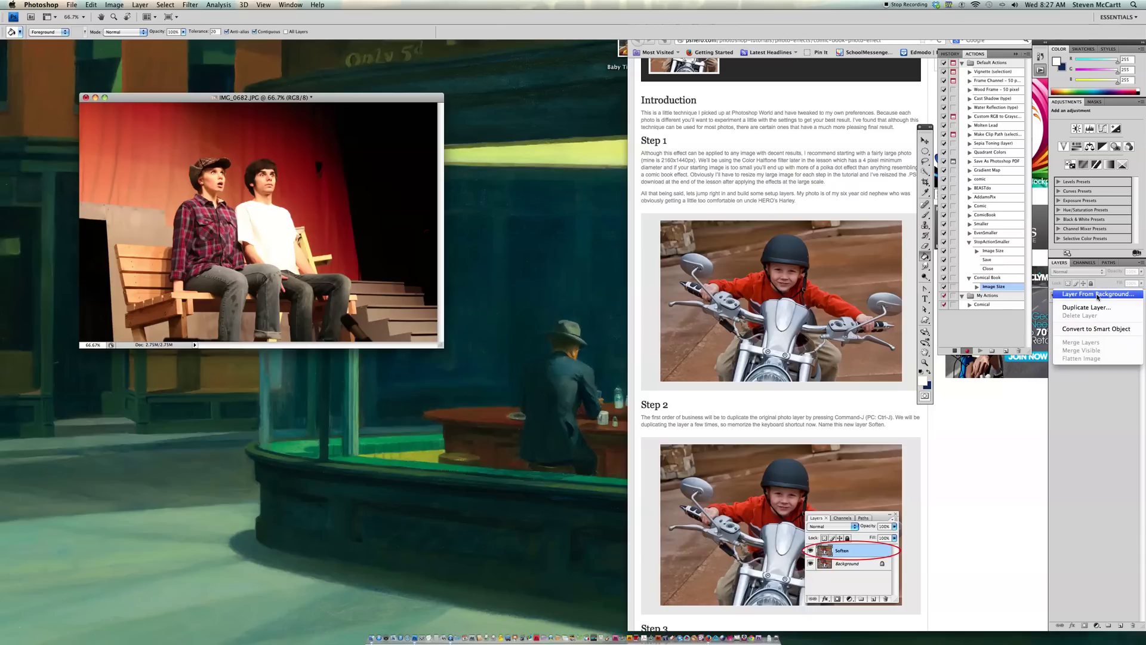
{"action": "left_click", "coordinate": [1097, 311]}
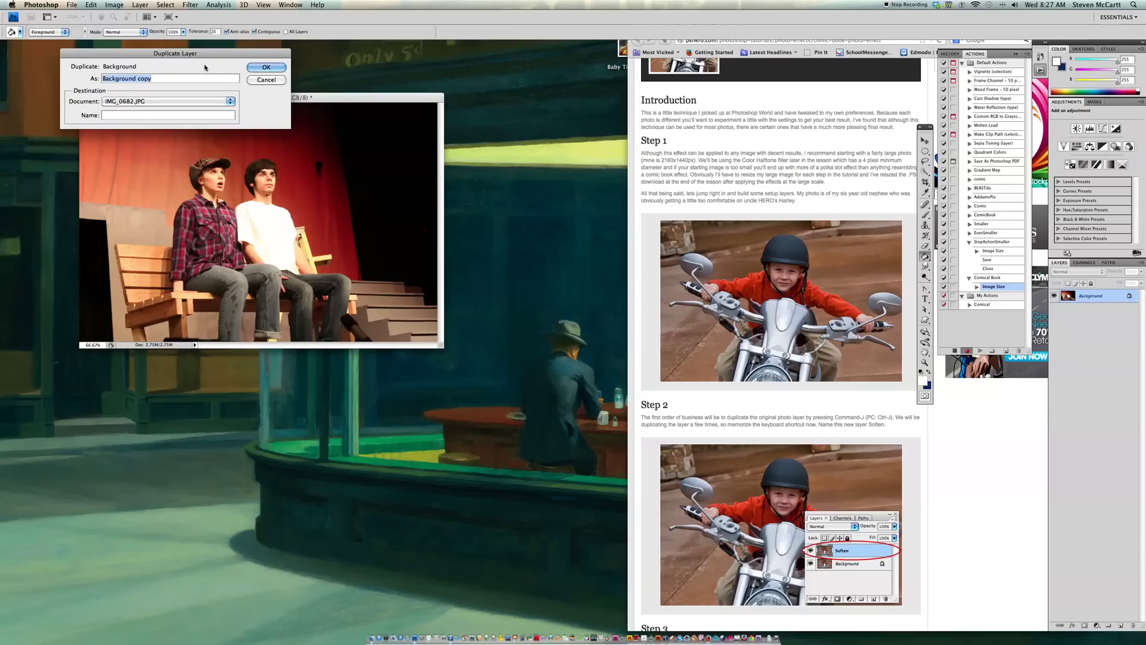
{"action": "left_click_drag", "start_coordinate": [186, 54], "coordinate": [454, 319]}
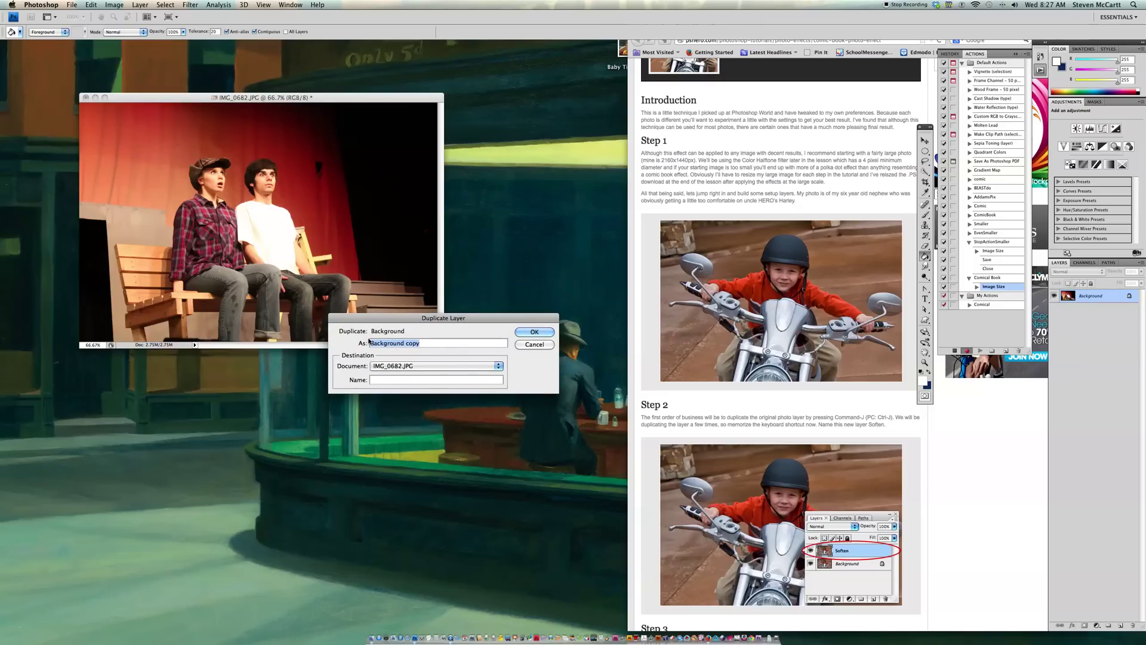
{"action": "type", "text": "Soften"}
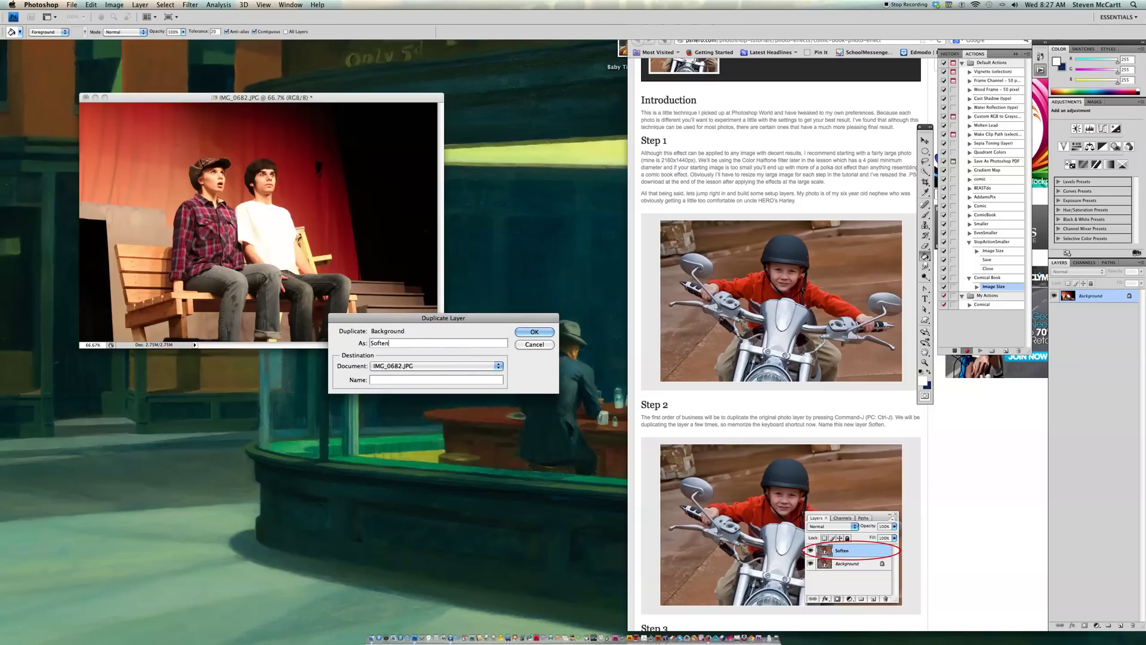
{"action": "left_click", "coordinate": [528, 335]}
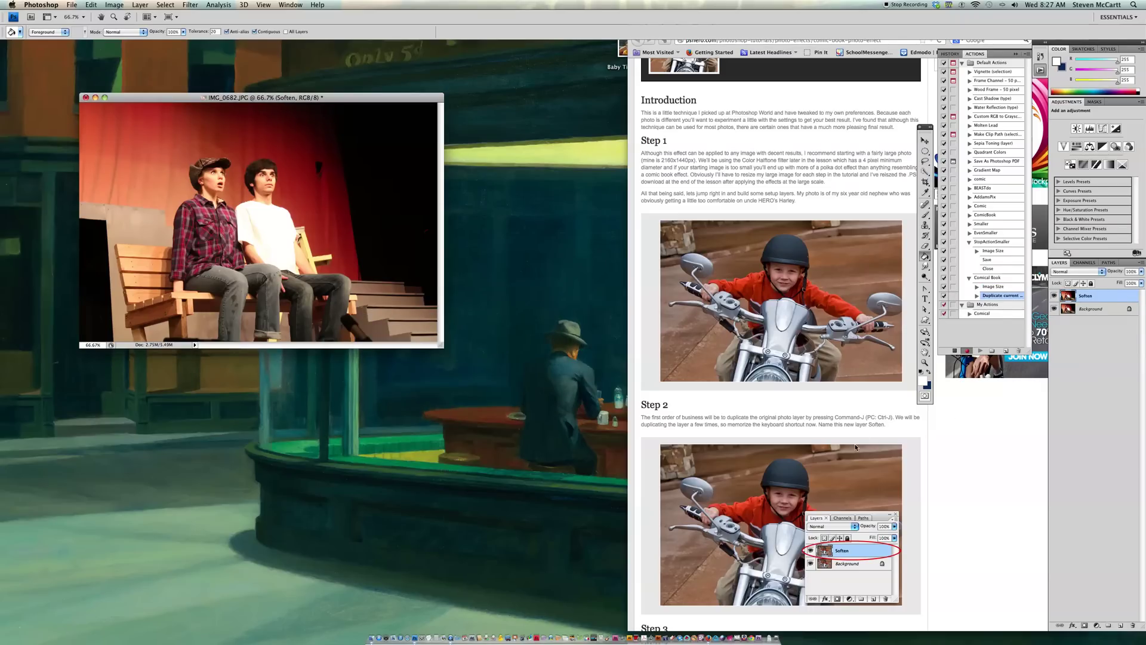
Step: Apply Surface Blur with Radius 5 and Threshold 18 to the Soften layer
{"action": "scroll", "coordinate": [855, 447], "scroll_direction": "down", "scroll_amount": 10}
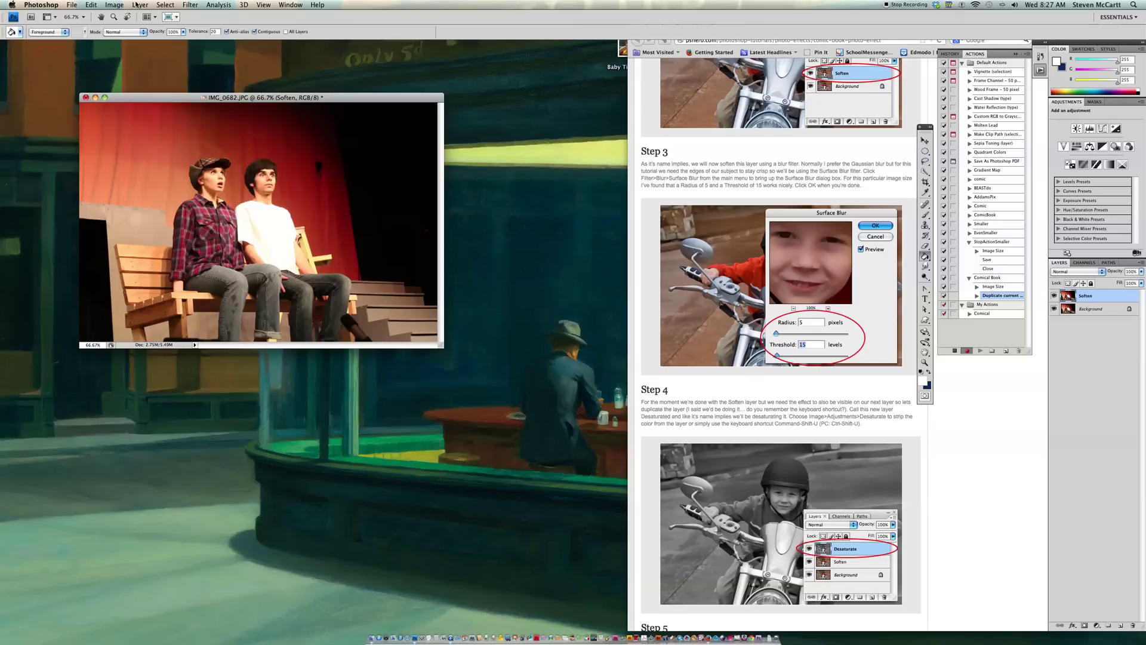
{"action": "left_click", "coordinate": [189, 5]}
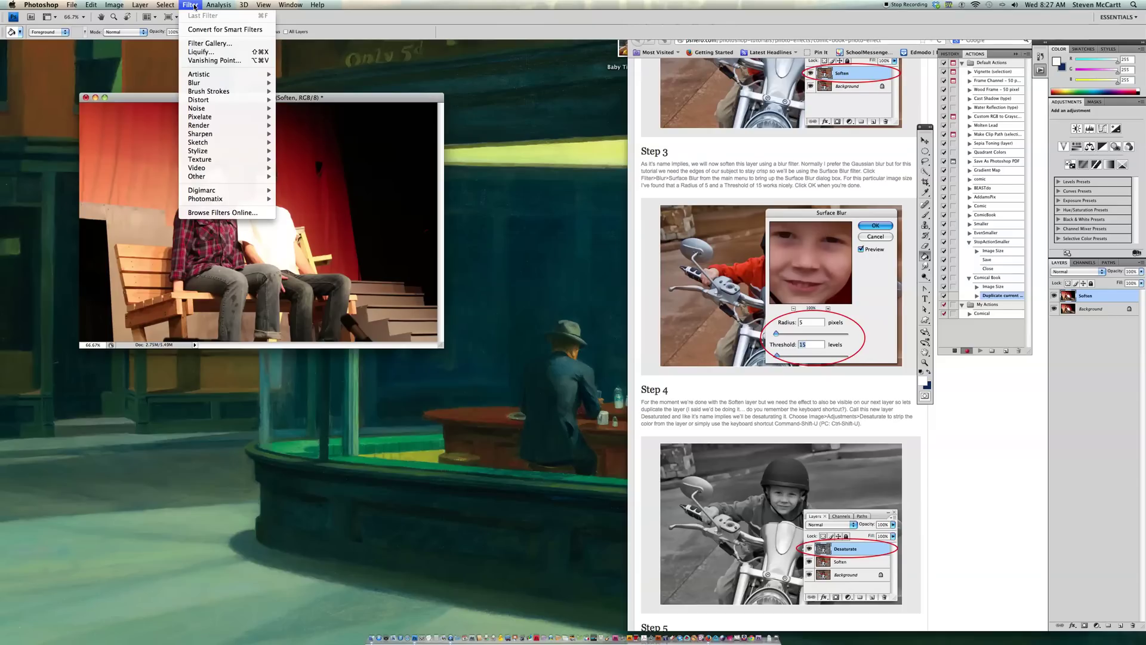
{"action": "mouse_move", "coordinate": [196, 83]}
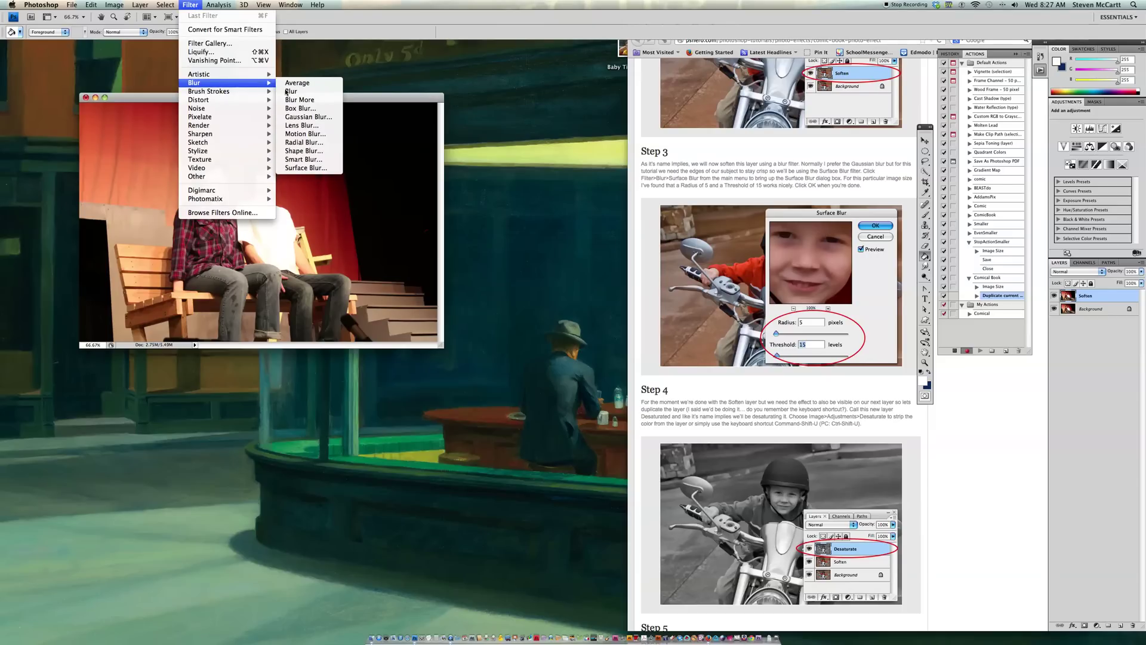
{"action": "left_click", "coordinate": [306, 168]}
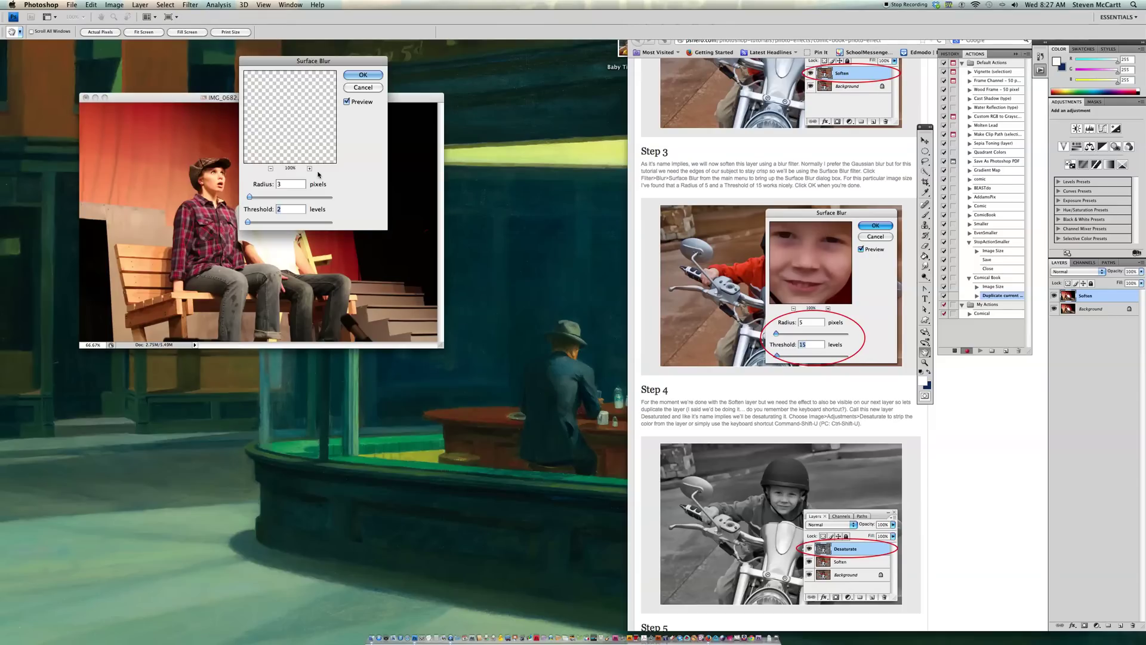
{"action": "left_click_drag", "start_coordinate": [292, 116], "coordinate": [311, 163]}
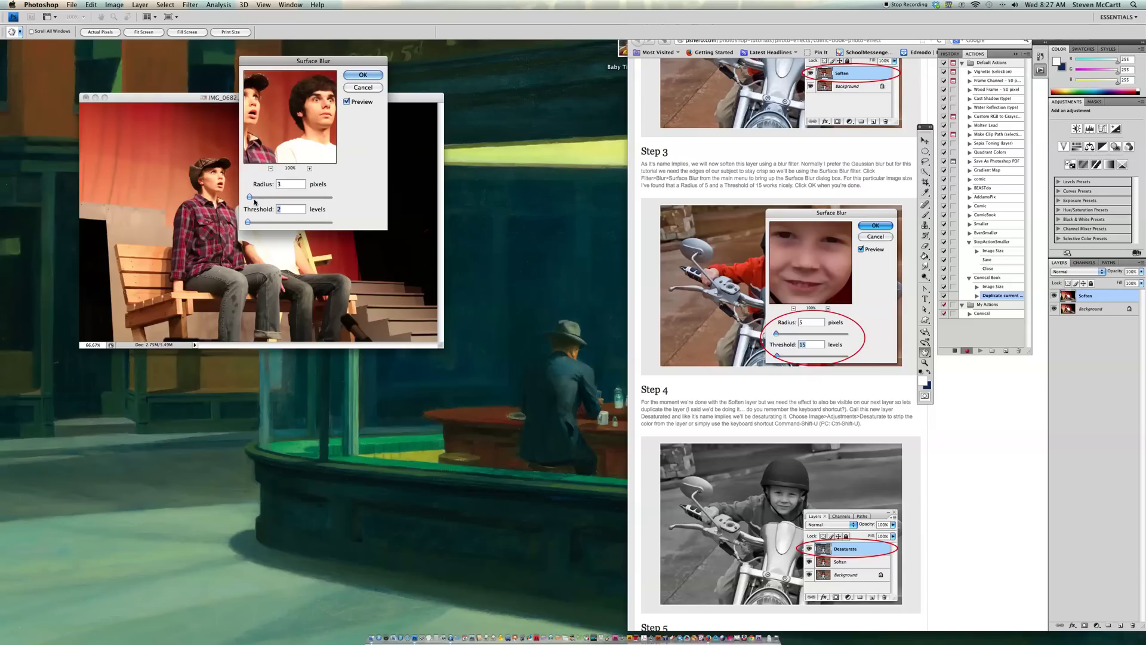
{"action": "key", "text": "shift+Tab"}
{"action": "type", "text": "5"}
{"action": "mouse_move", "coordinate": [248, 224]}
{"action": "left_mouse_down"}
{"action": "mouse_move", "coordinate": [264, 224]}
{"action": "mouse_move", "coordinate": [251, 225]}
{"action": "left_mouse_up"}
{"action": "key", "text": "Return"}
Step: View the photo at 100% and move its window left beside the tutorial
{"action": "key", "text": "g"}
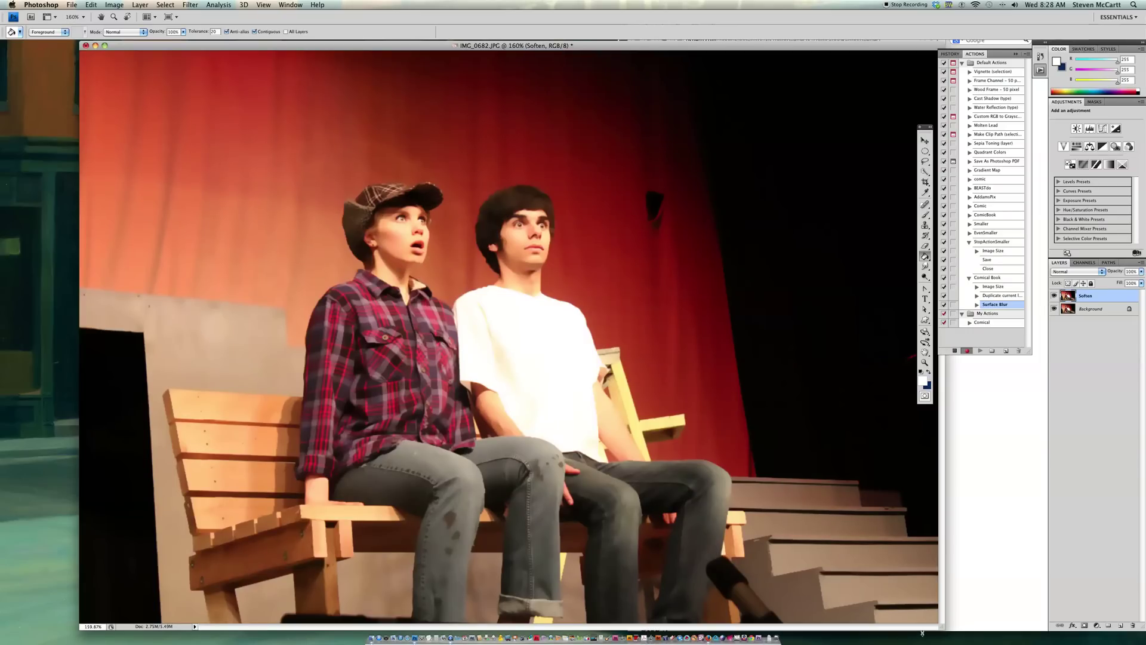
{"action": "key", "text": "super+1"}
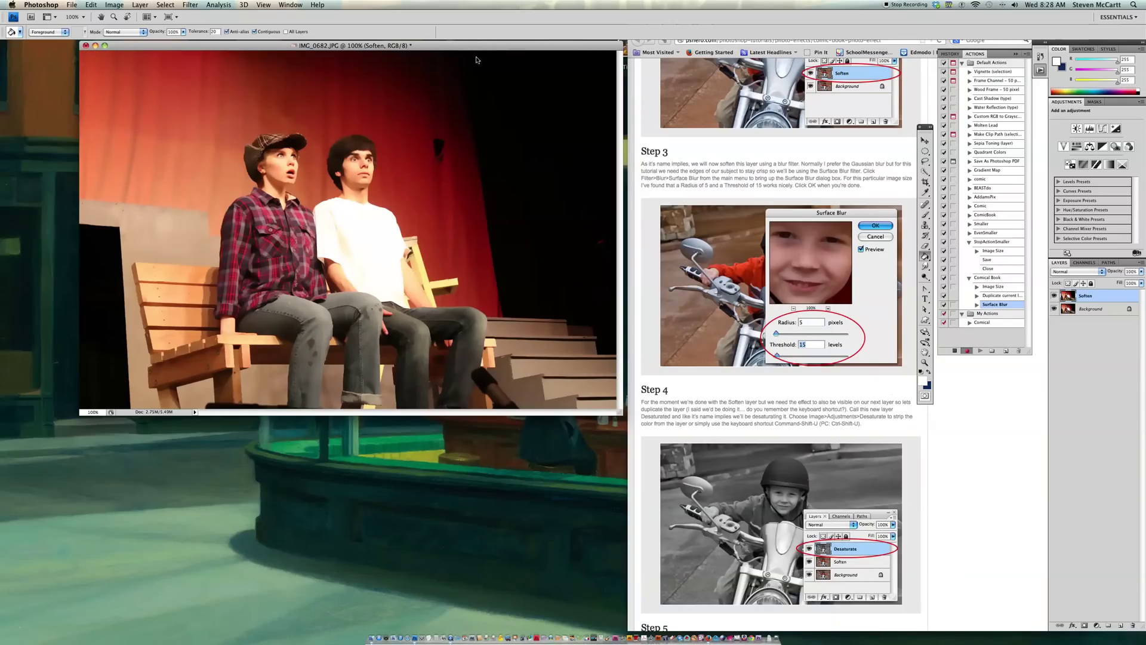
{"action": "left_click_drag", "start_coordinate": [476, 49], "coordinate": [429, 57]}
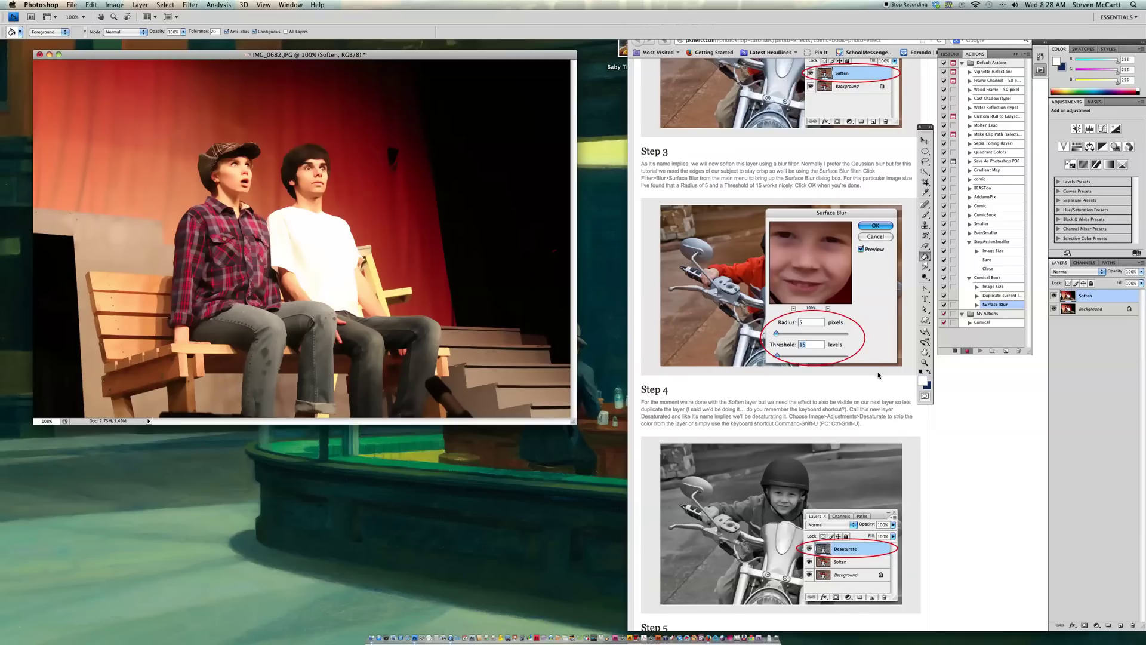
Step: Duplicate the Soften layer and name the copy 'Desaturated'
{"action": "scroll", "coordinate": [878, 374], "scroll_direction": "down", "scroll_amount": 2}
{"action": "scroll", "coordinate": [878, 374], "scroll_direction": "down", "scroll_amount": 10}
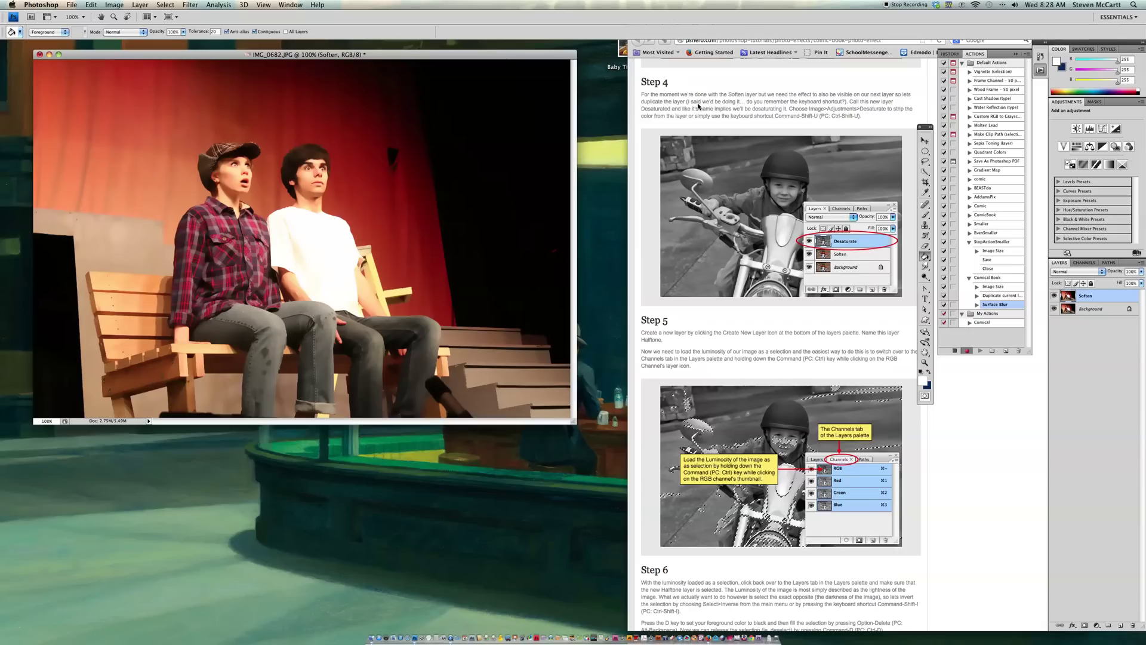
{"action": "right_click", "coordinate": [1094, 294]}
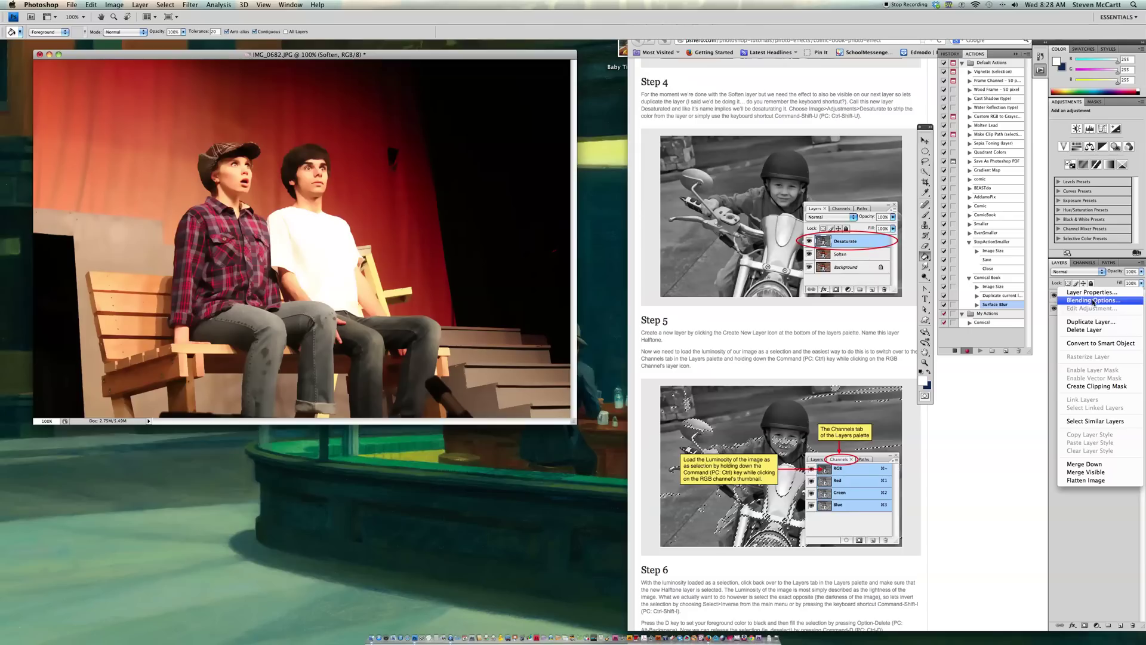
{"action": "left_click", "coordinate": [1093, 322]}
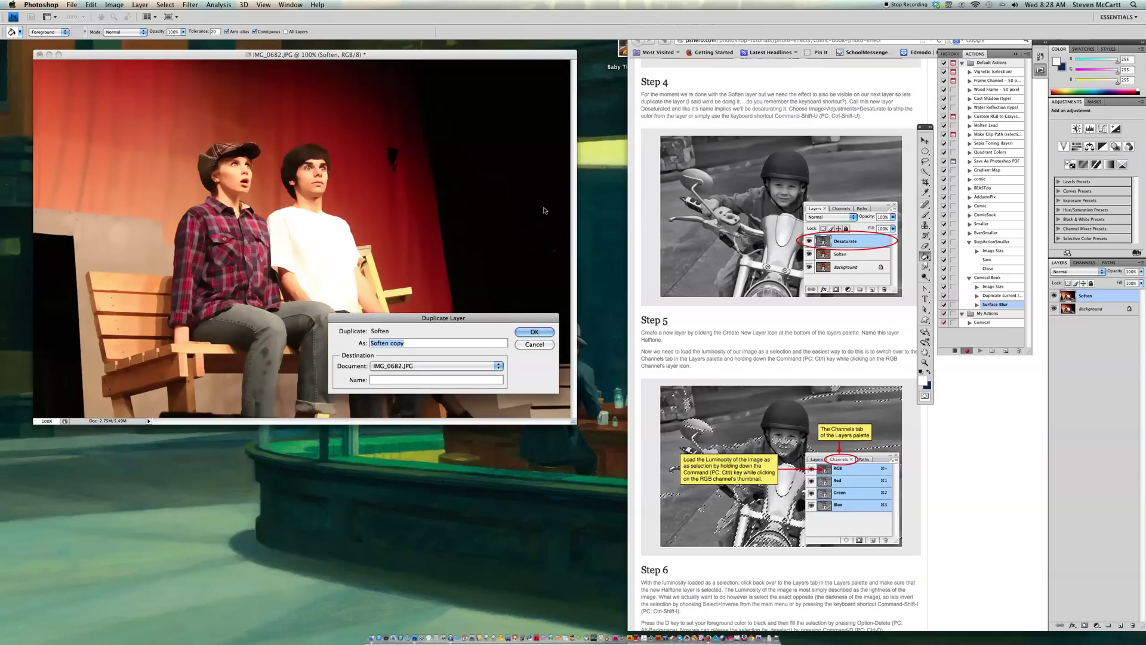
{"action": "type", "text": "Desatu"}
{"action": "key", "text": "BackSpace"}
{"action": "type", "text": "urated"}
{"action": "left_click", "coordinate": [533, 334]}
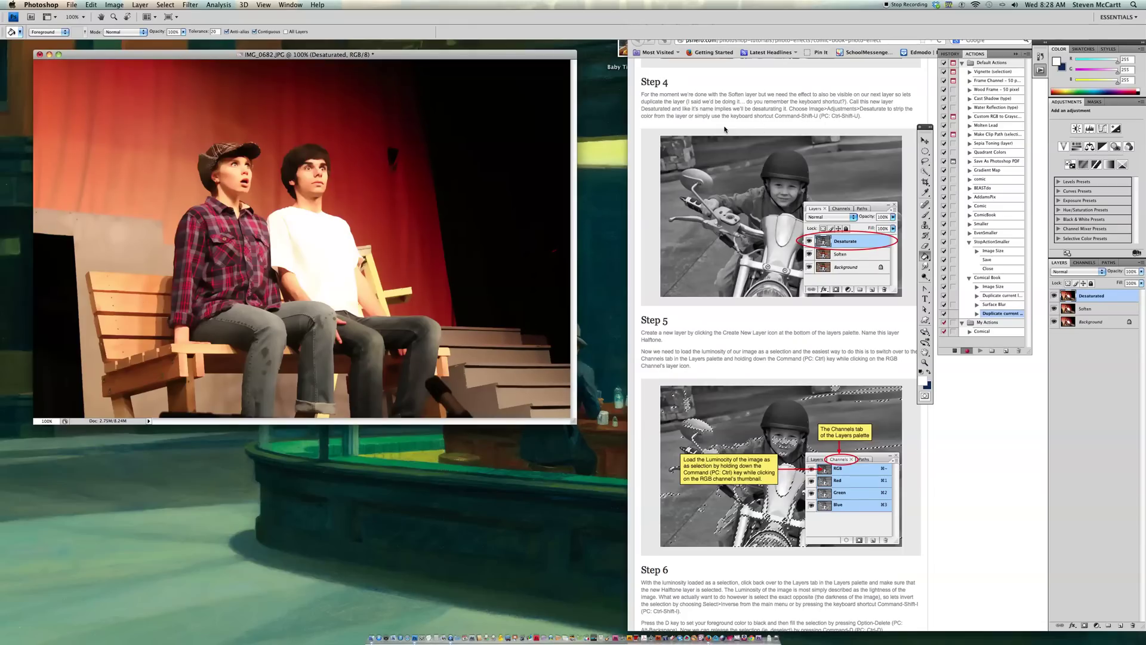
Step: Apply Image > Adjustments > Desaturate to the Desaturated layer
{"action": "left_click", "coordinate": [114, 4]}
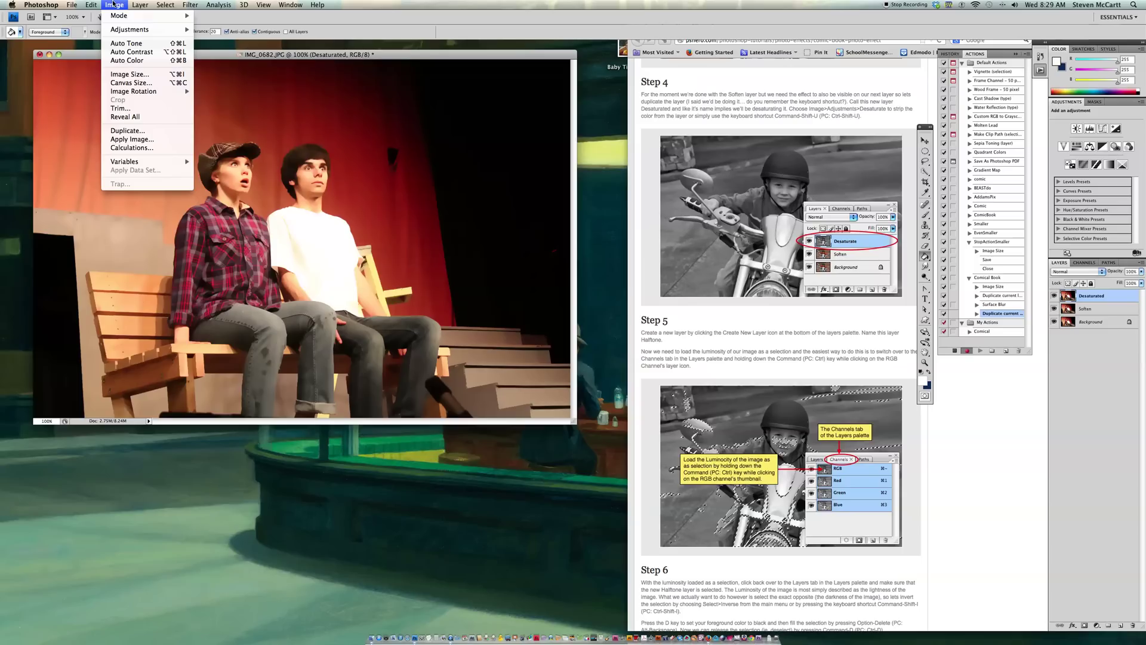
{"action": "mouse_move", "coordinate": [180, 31]}
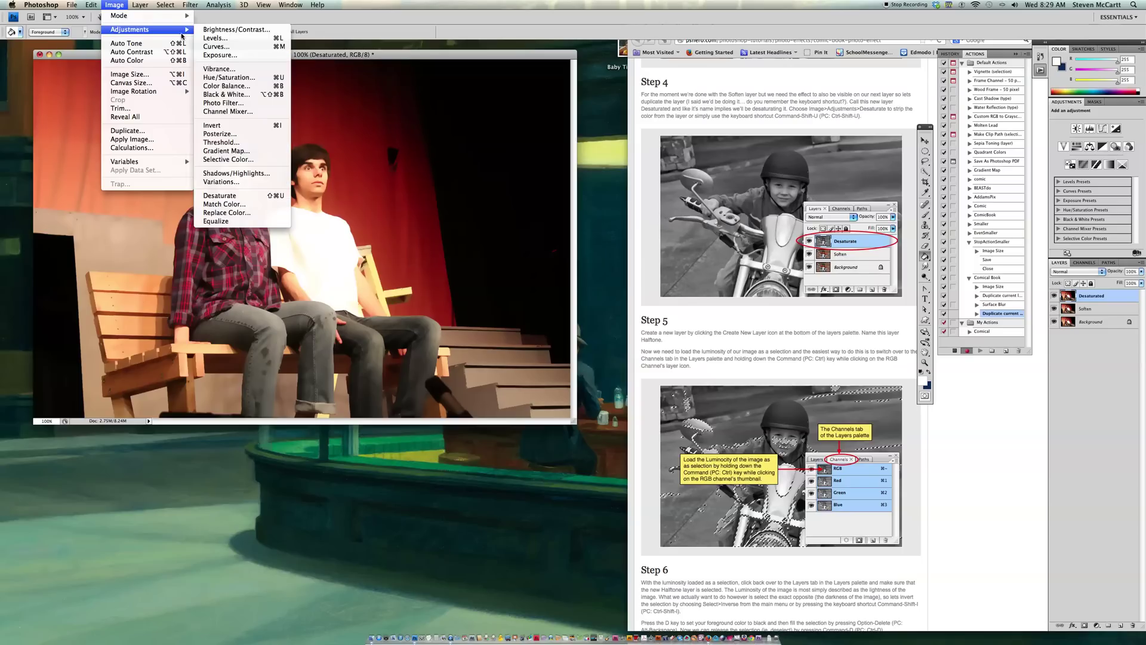
{"action": "left_click", "coordinate": [245, 197]}
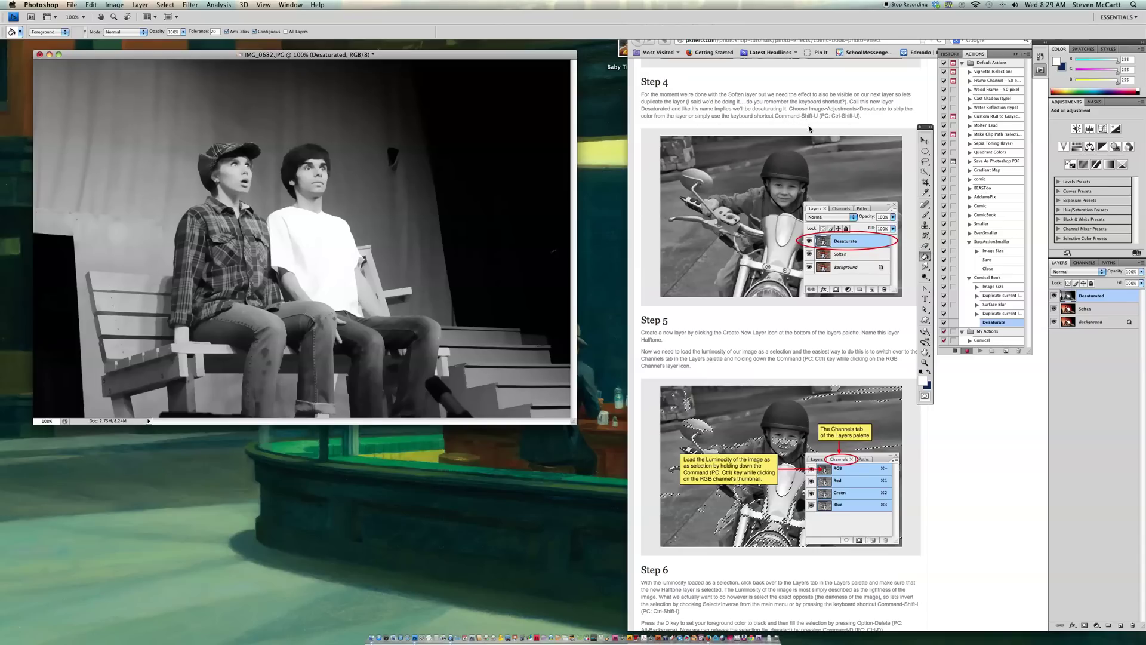
{"action": "scroll", "coordinate": [757, 132], "scroll_direction": "down", "scroll_amount": 4}
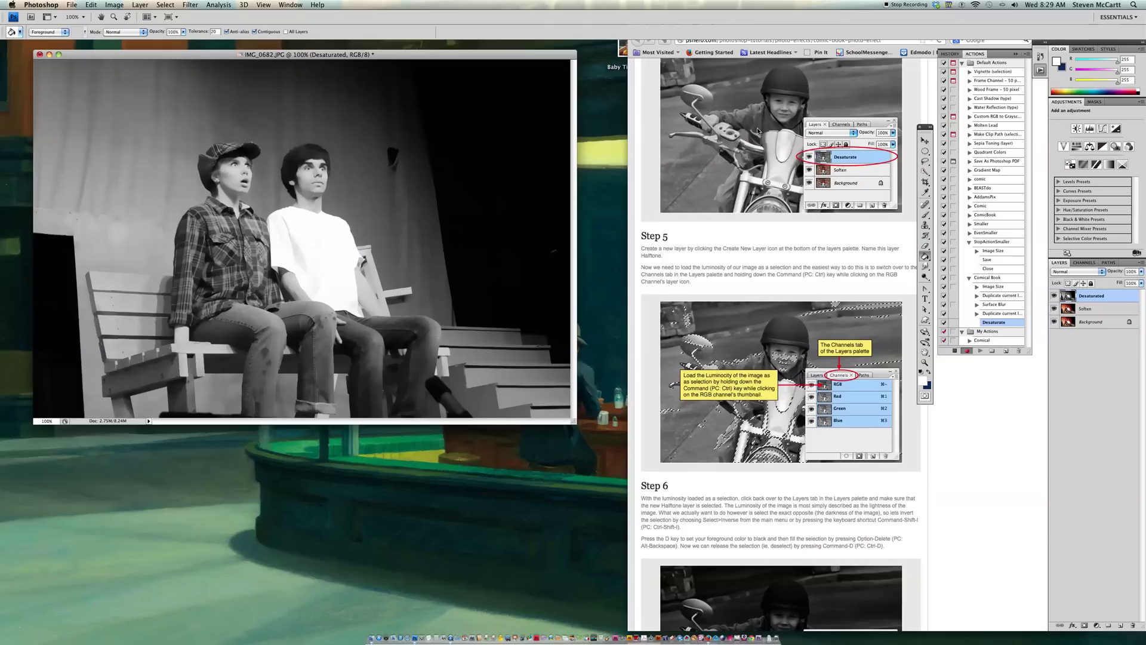
{"action": "scroll", "coordinate": [757, 127], "scroll_direction": "down", "scroll_amount": 3}
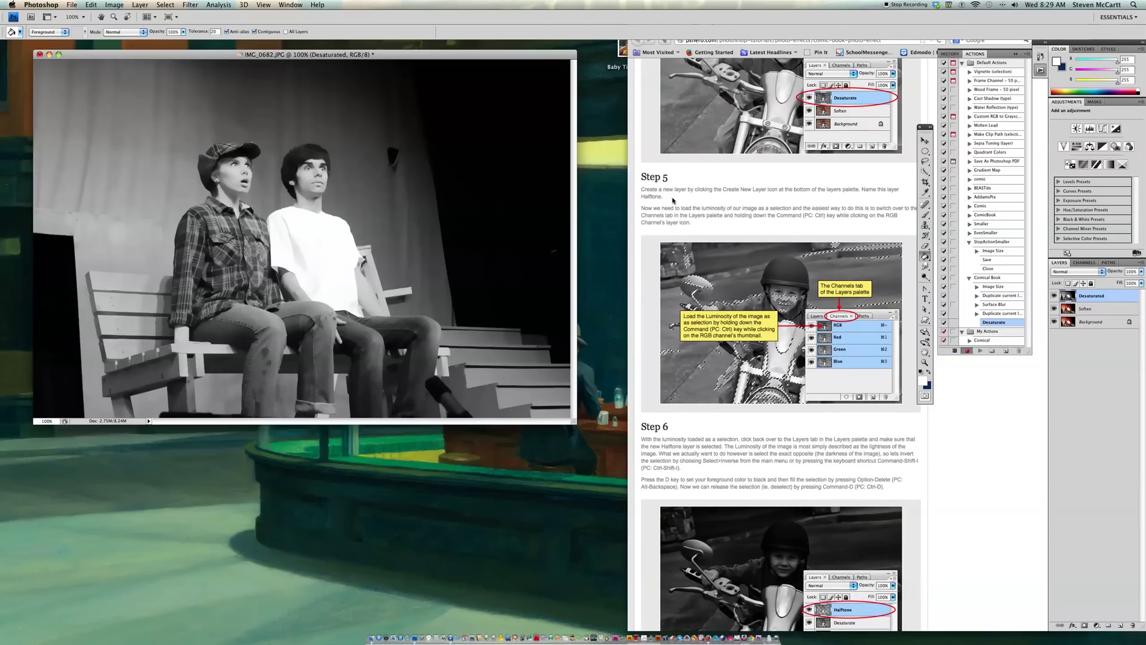
{"action": "scroll", "coordinate": [700, 176], "scroll_direction": "down", "scroll_amount": 1}
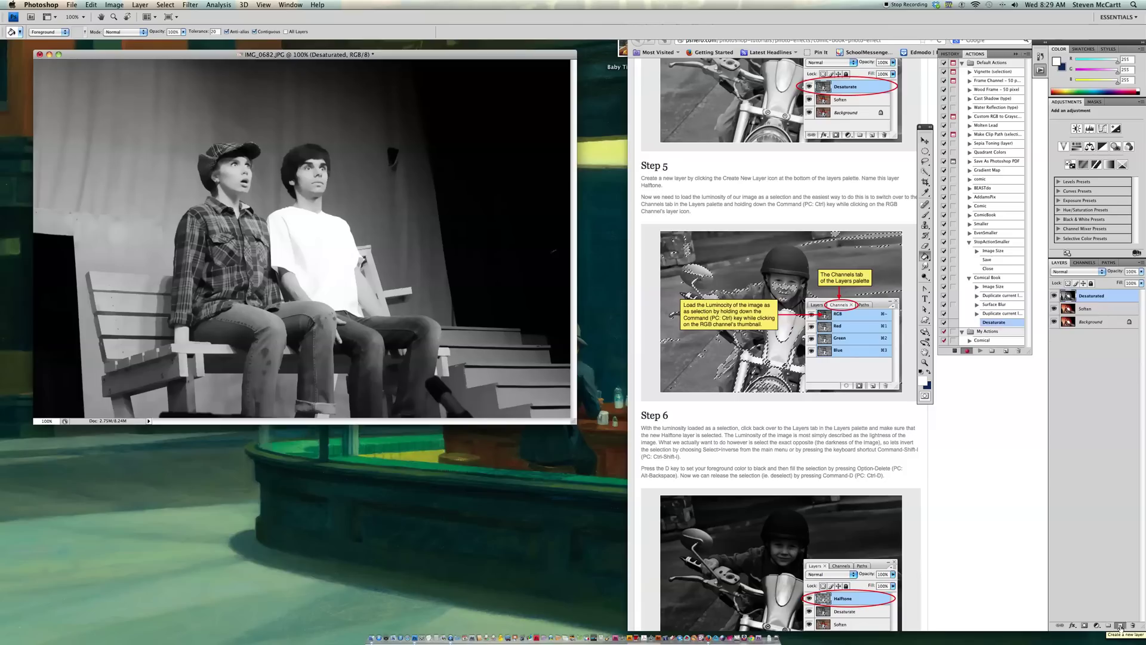
Step: Add a new empty layer and rename it 'Halftone'
{"action": "left_click", "coordinate": [1120, 627]}
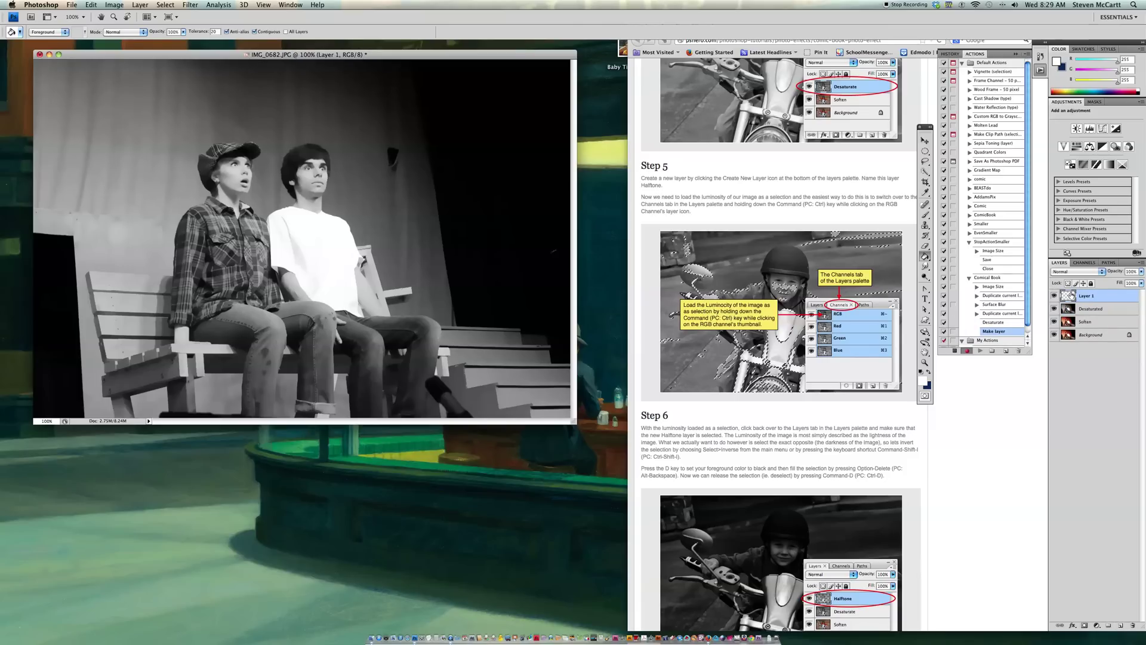
{"action": "double_click", "coordinate": [1088, 299]}
{"action": "type", "text": "Half"}
{"action": "type", "text": "tone"}
{"action": "key", "text": "Return"}
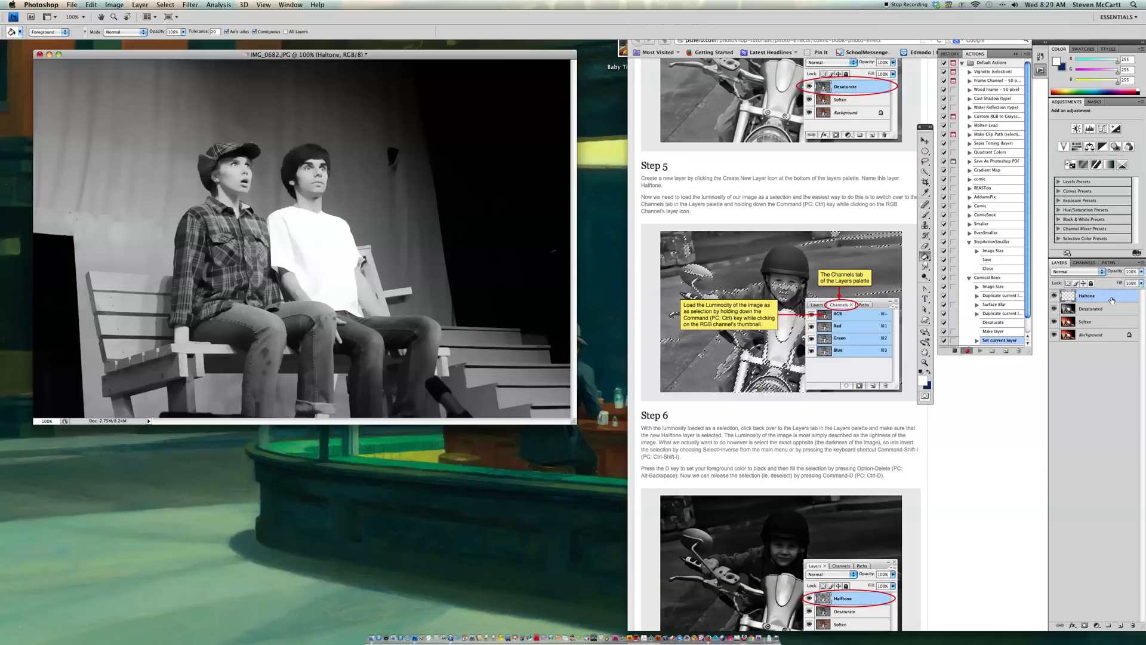
Step: Load the RGB channel's luminosity as a selection, then return to the Layers panel
{"action": "left_click", "coordinate": [1079, 263]}
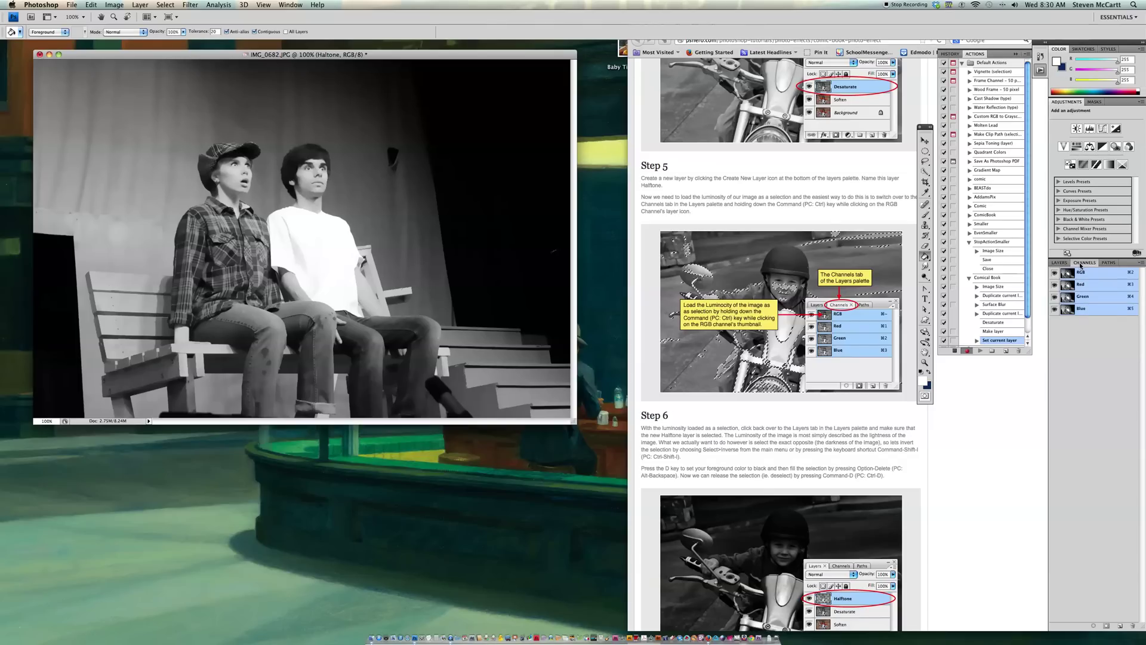
{"action": "left_click", "coordinate": [1068, 273], "text": "super"}
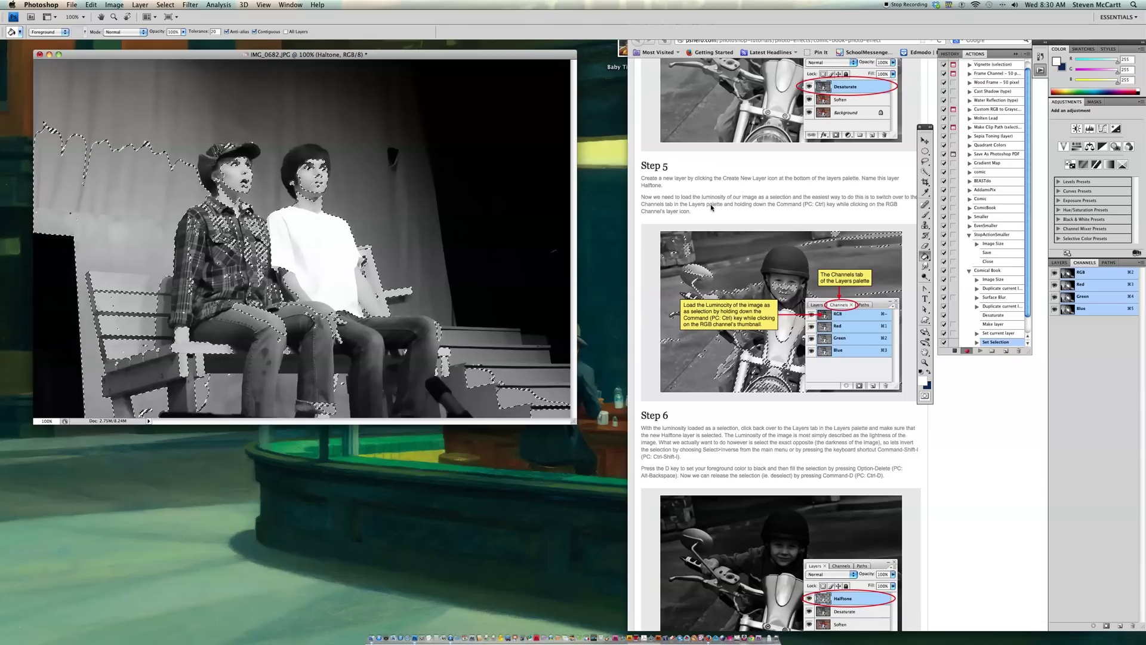
{"action": "scroll", "coordinate": [732, 404], "scroll_direction": "down", "scroll_amount": 8}
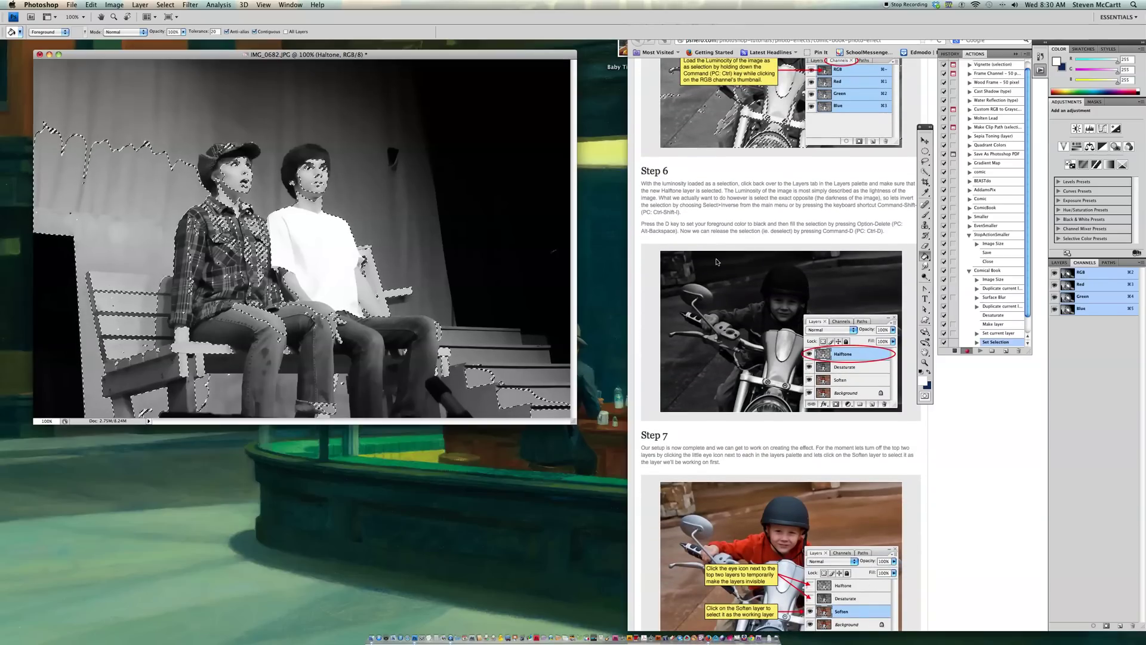
{"action": "scroll", "coordinate": [717, 261], "scroll_direction": "down", "scroll_amount": 3}
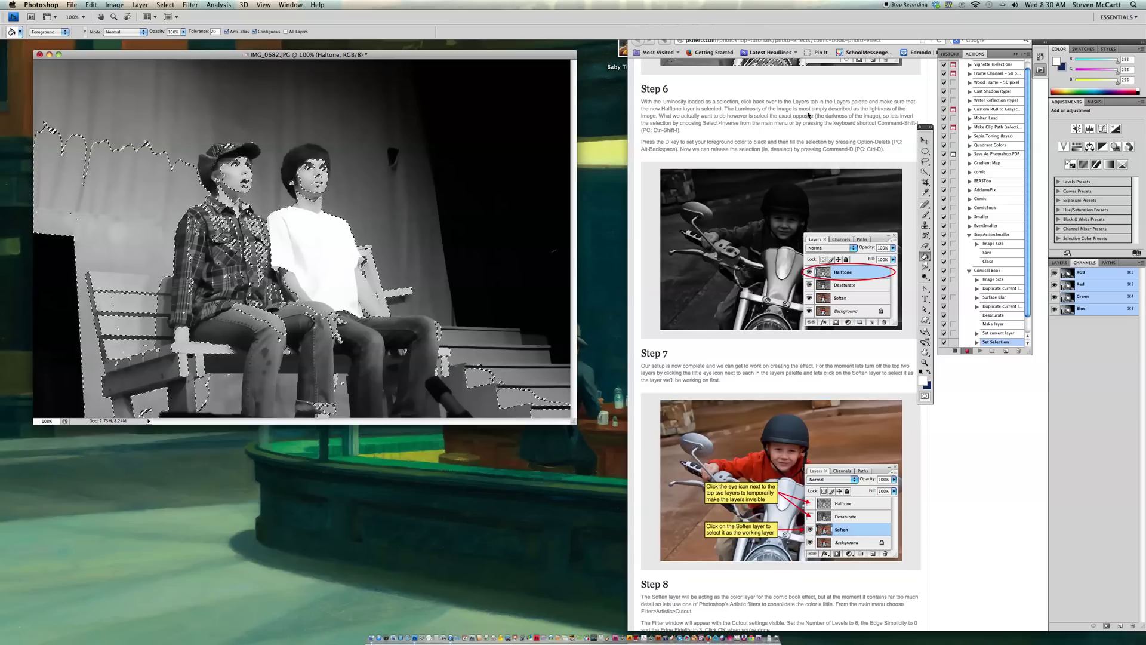
{"action": "left_click", "coordinate": [1059, 263]}
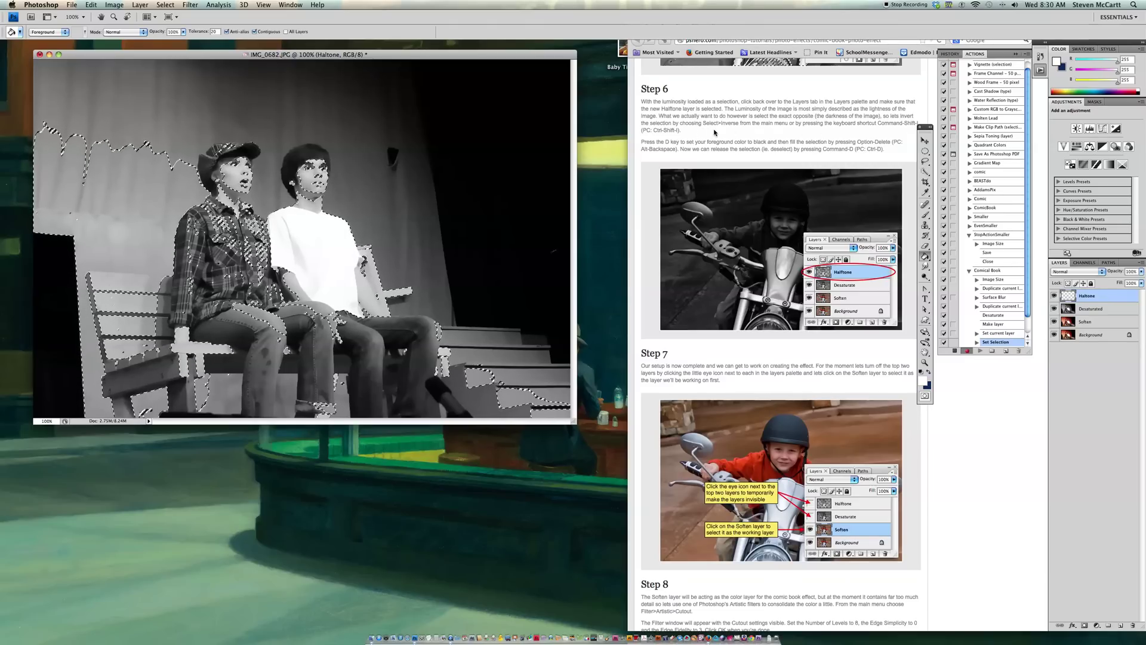
Step: Invert the selection to the dark areas and reset colours to default black and white
{"action": "left_click", "coordinate": [164, 5]}
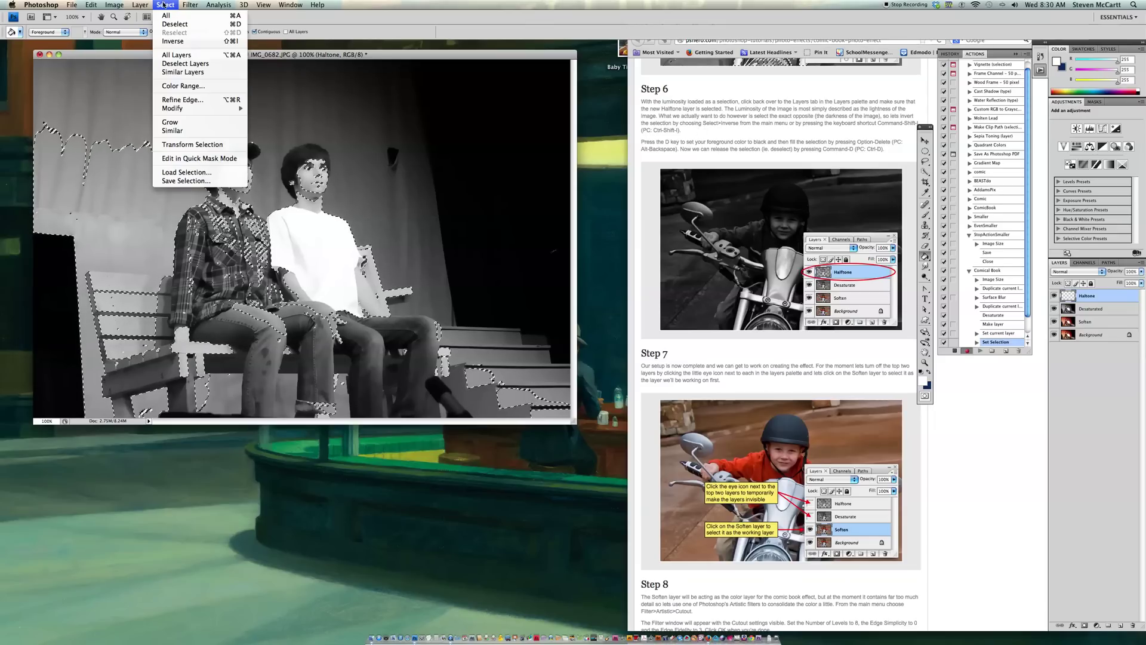
{"action": "left_click", "coordinate": [172, 40]}
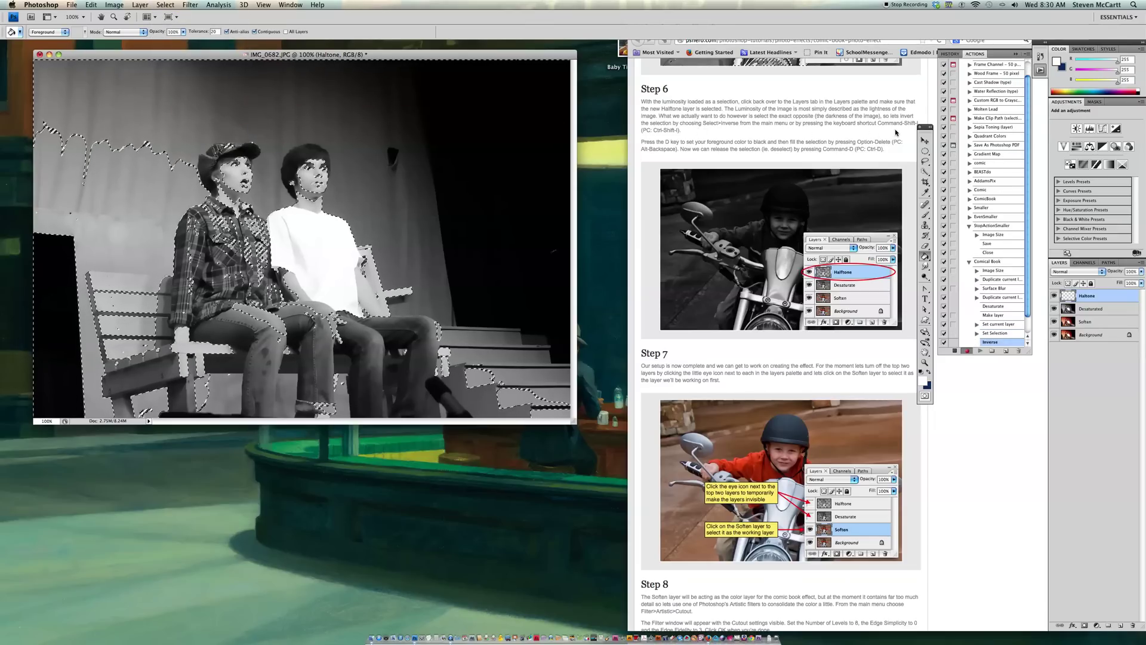
{"action": "left_click_drag", "start_coordinate": [926, 127], "coordinate": [936, 127]}
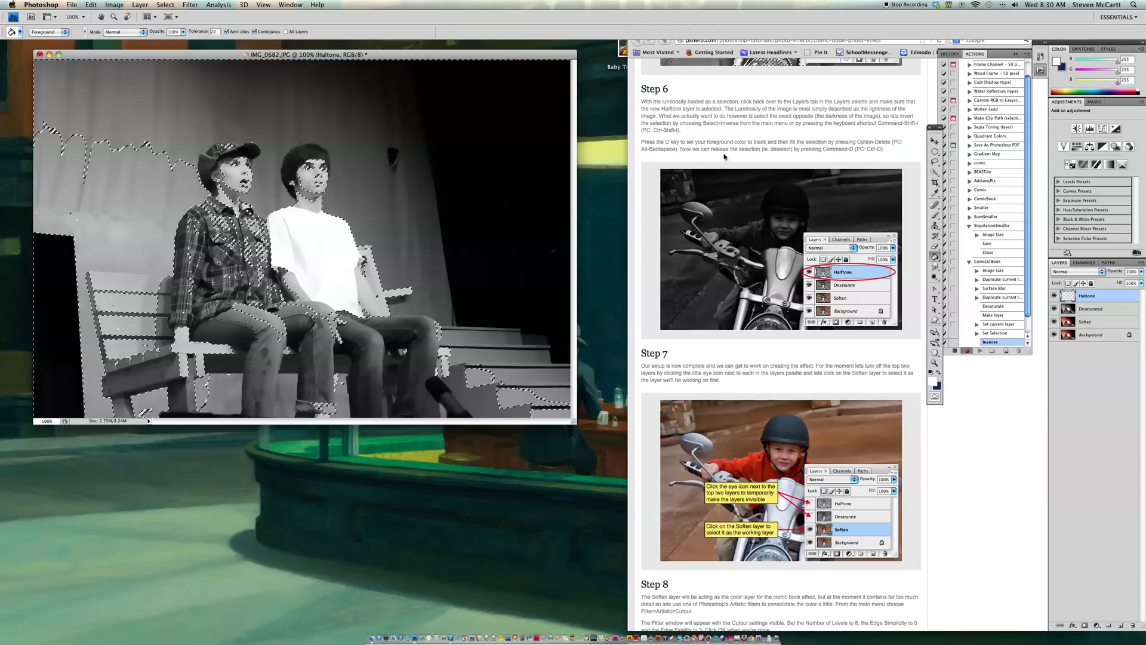
{"action": "left_click", "coordinate": [931, 373]}
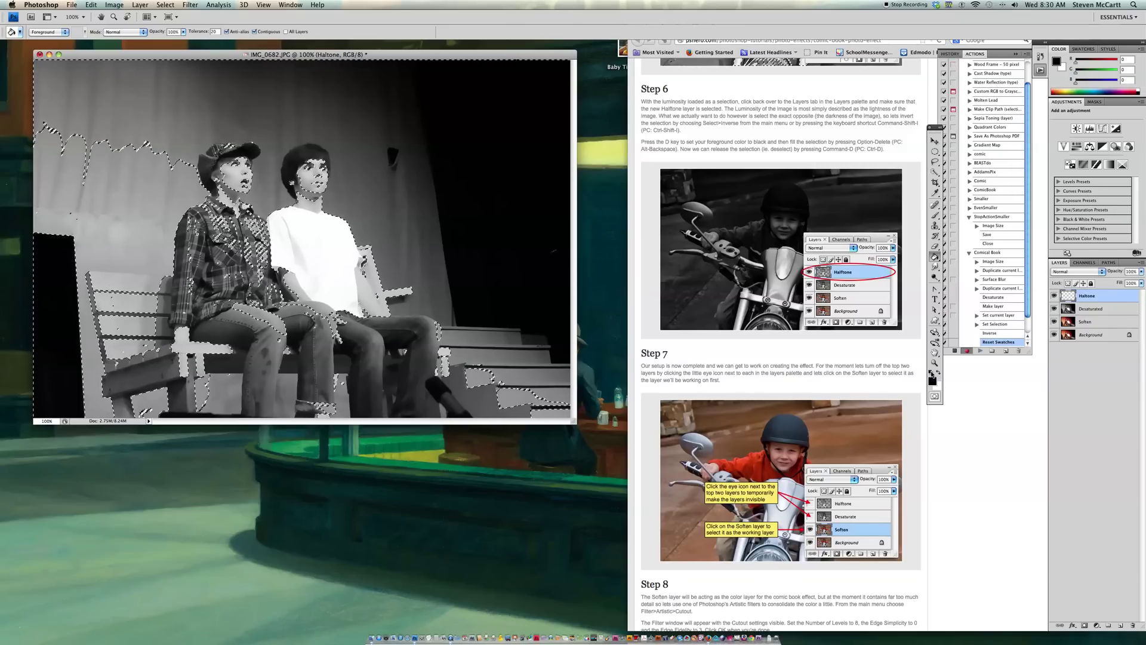
{"action": "left_click", "coordinate": [931, 372]}
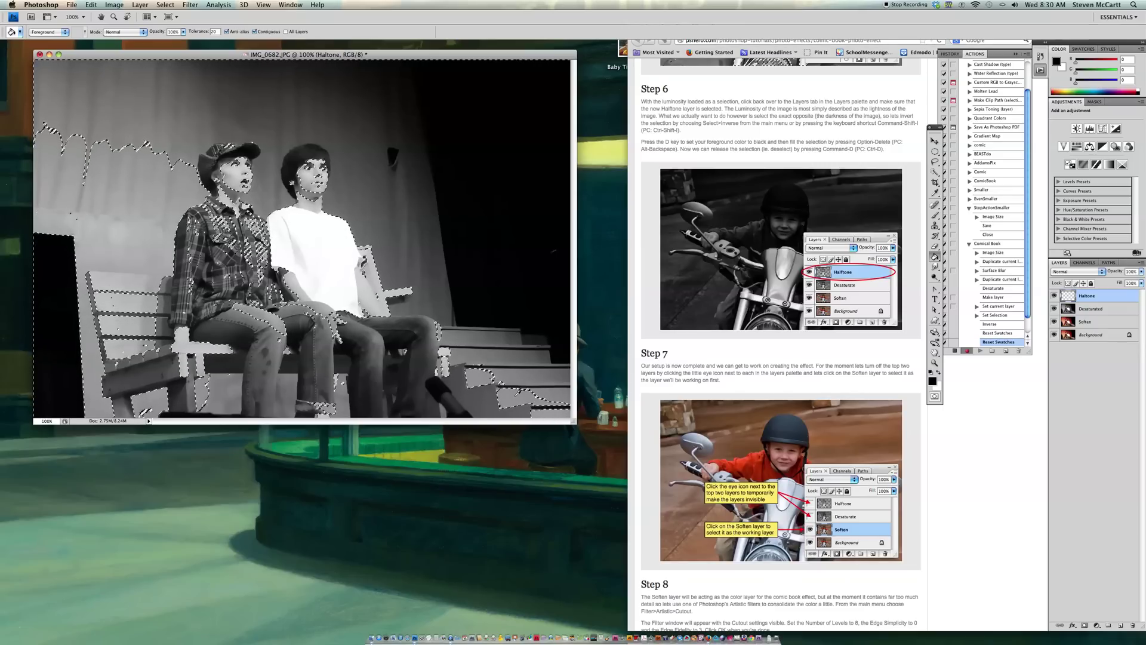
Step: Fill the selected dark areas on the Halftone layer with black, then deselect
{"action": "left_click", "coordinate": [512, 394]}
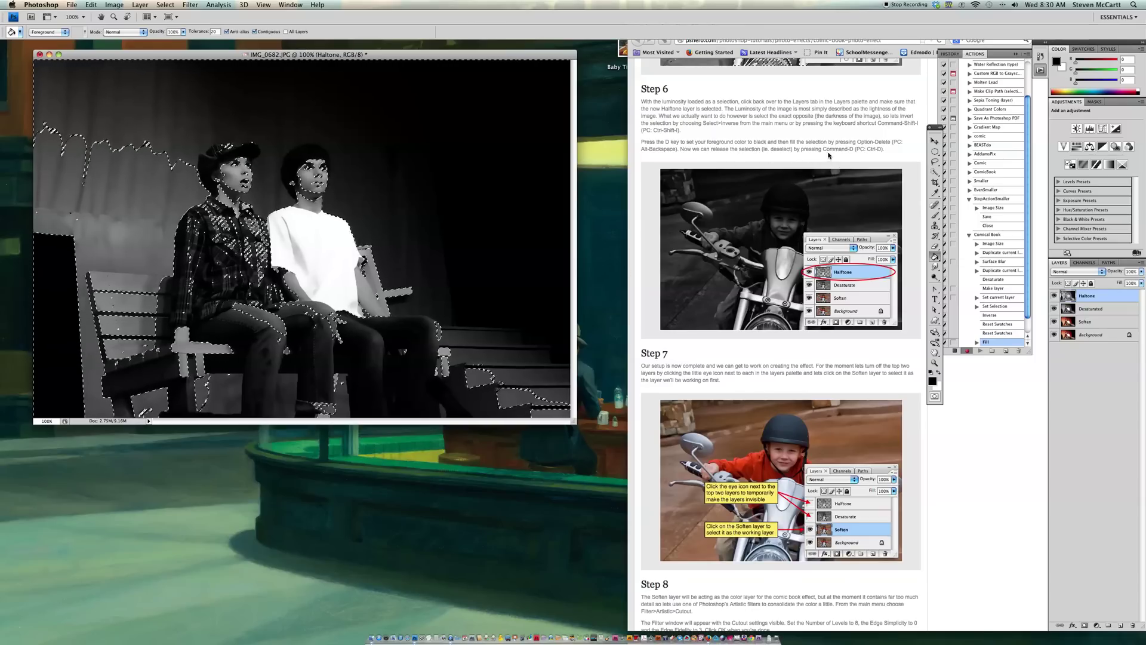
{"action": "left_click", "coordinate": [166, 5]}
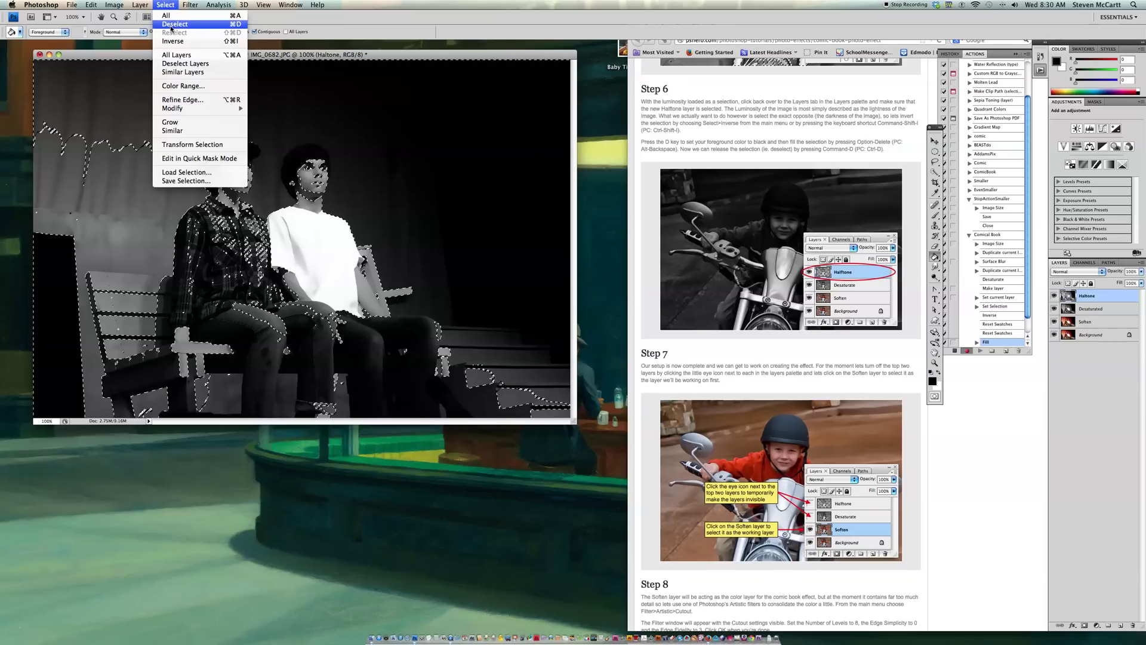
{"action": "left_click", "coordinate": [174, 24]}
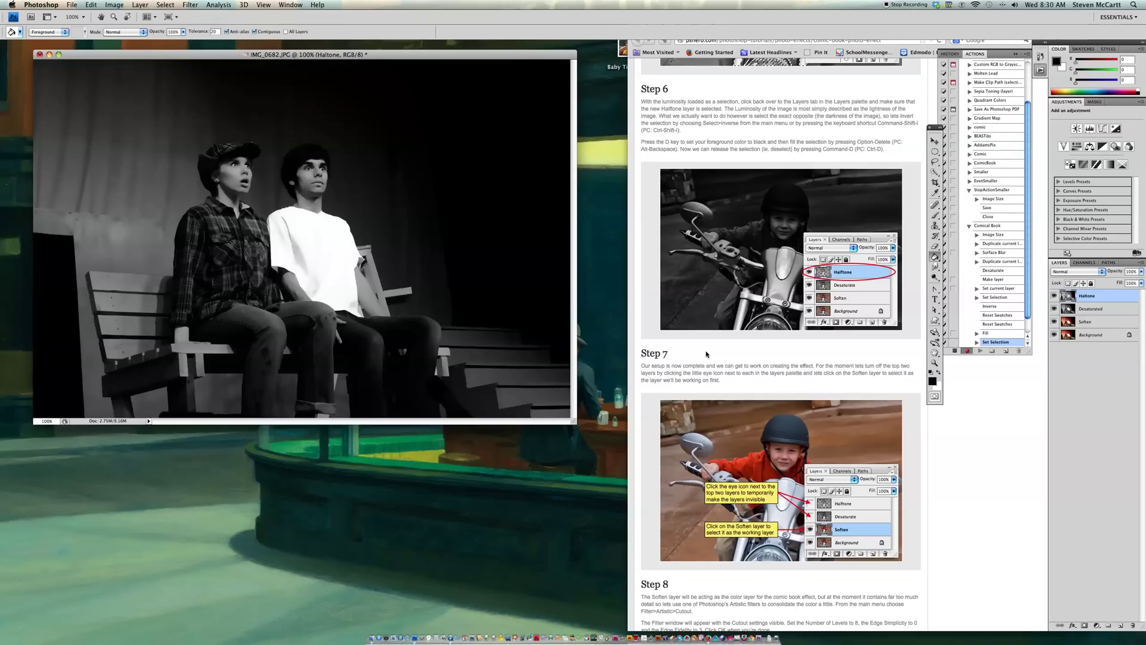
Step: Hide the Halftone and Desaturated layers and make Soften the active layer
{"action": "scroll", "coordinate": [730, 338], "scroll_direction": "down", "scroll_amount": 3}
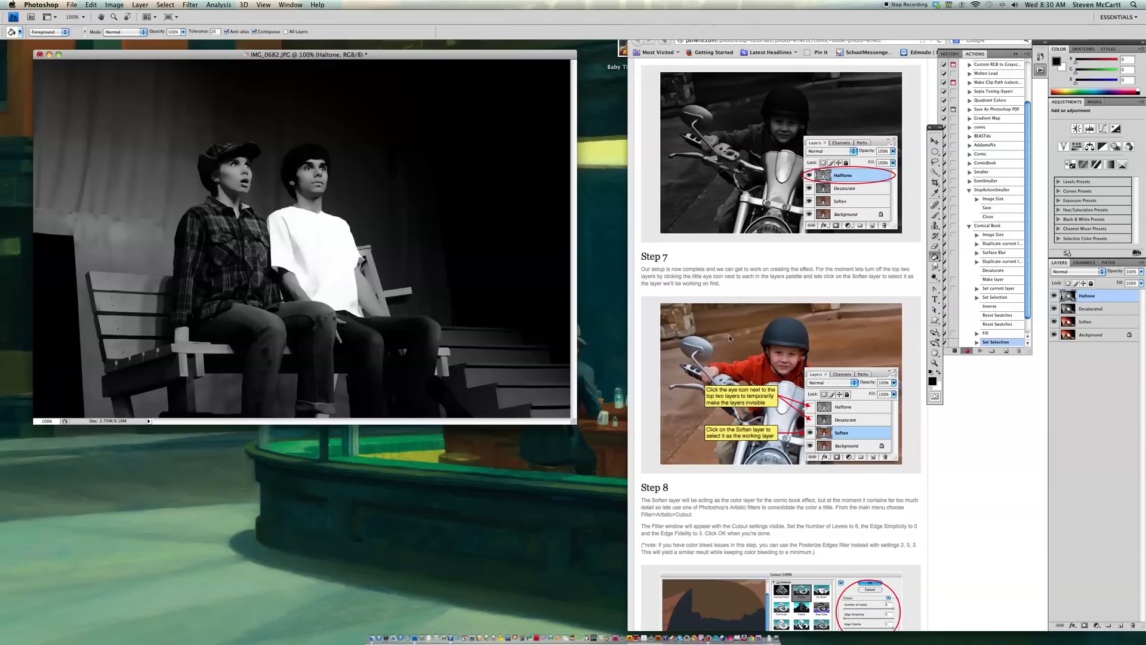
{"action": "scroll", "coordinate": [739, 288], "scroll_direction": "down", "scroll_amount": 2}
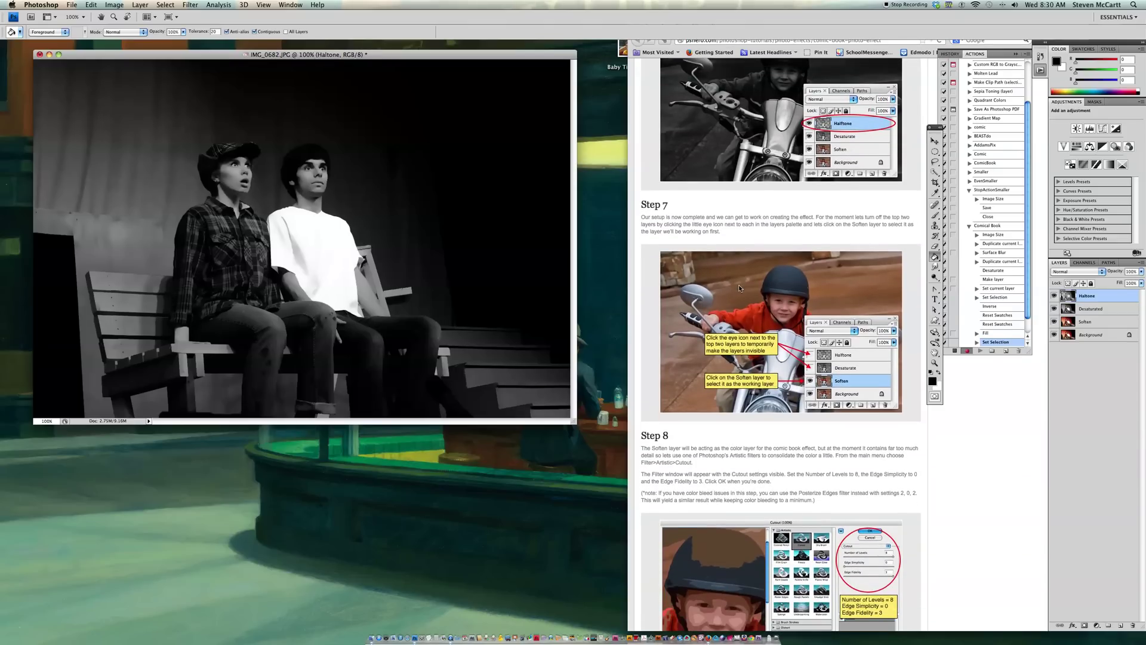
{"action": "scroll", "coordinate": [728, 233], "scroll_direction": "down", "scroll_amount": 4}
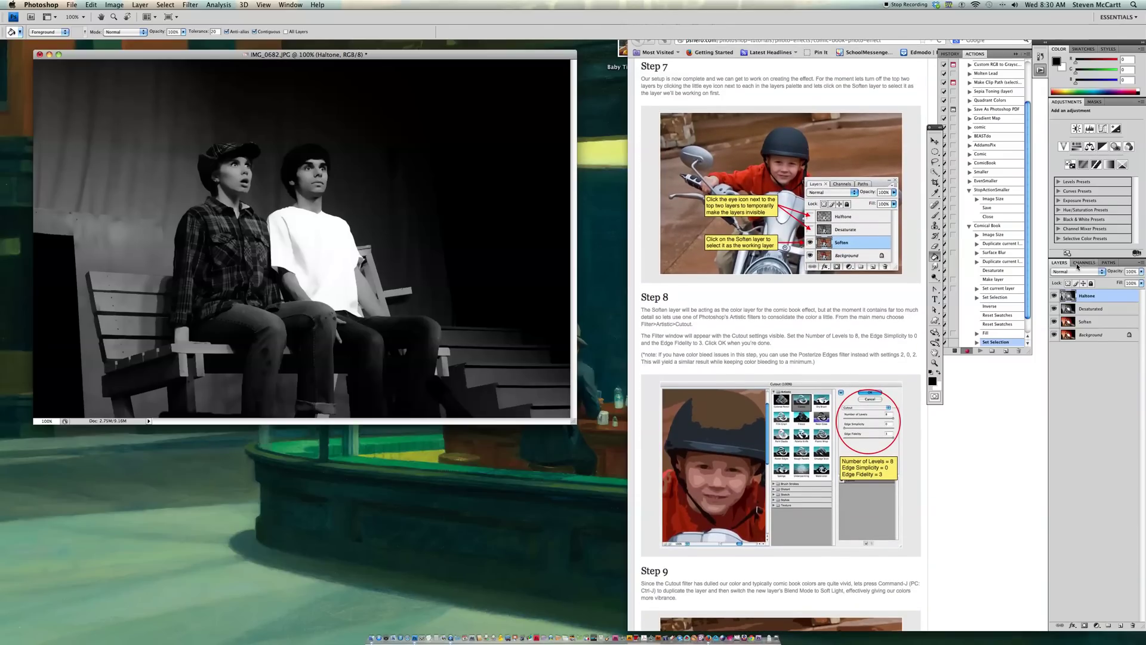
{"action": "left_click", "coordinate": [1053, 296]}
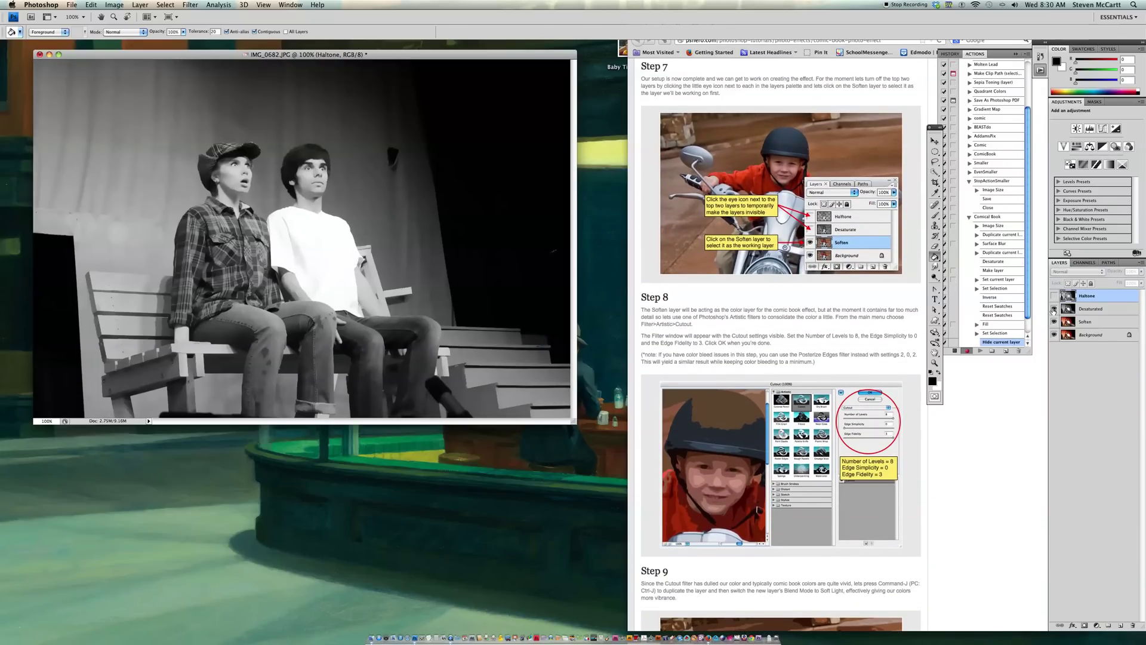
{"action": "left_click", "coordinate": [1054, 308]}
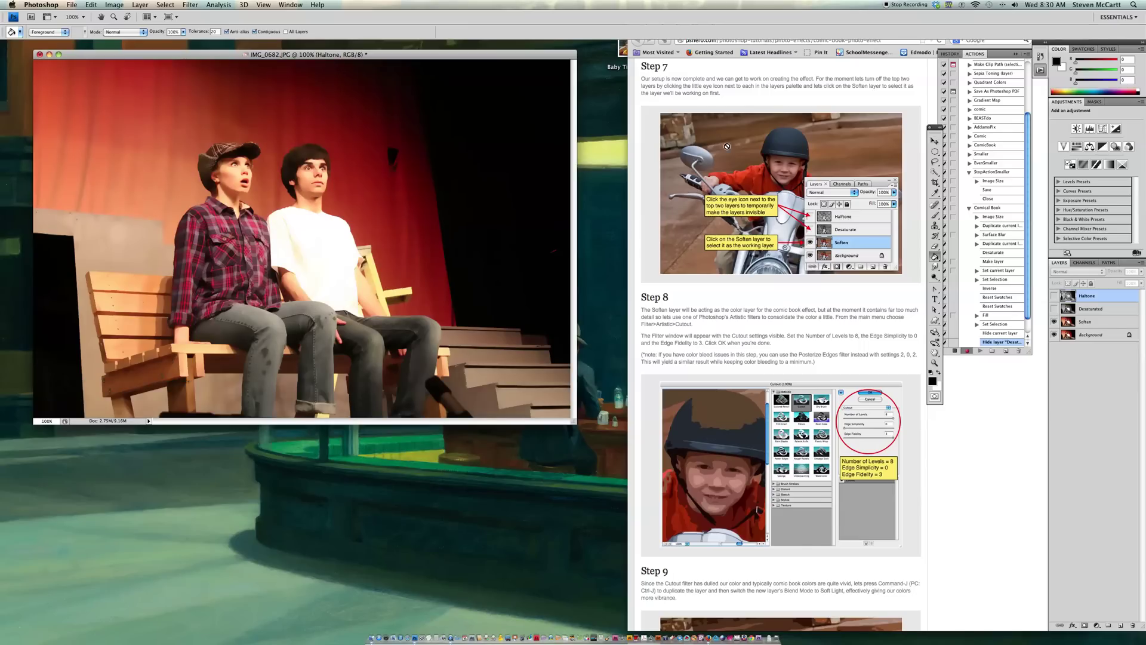
{"action": "left_click", "coordinate": [1105, 321]}
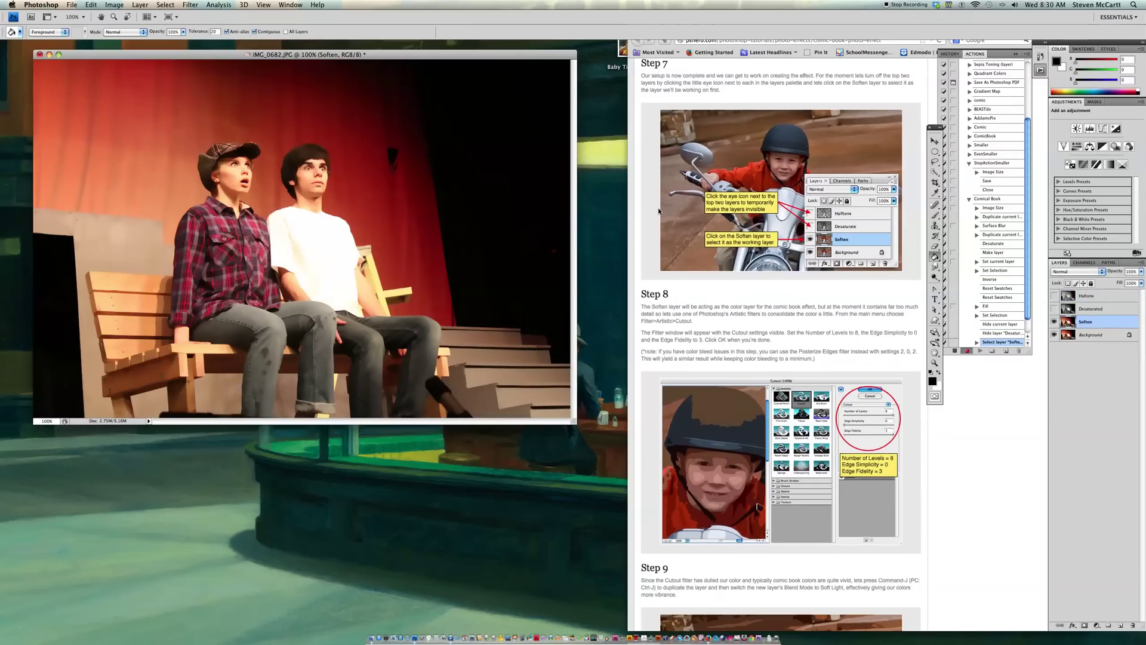
{"action": "scroll", "coordinate": [776, 358], "scroll_direction": "down", "scroll_amount": 2}
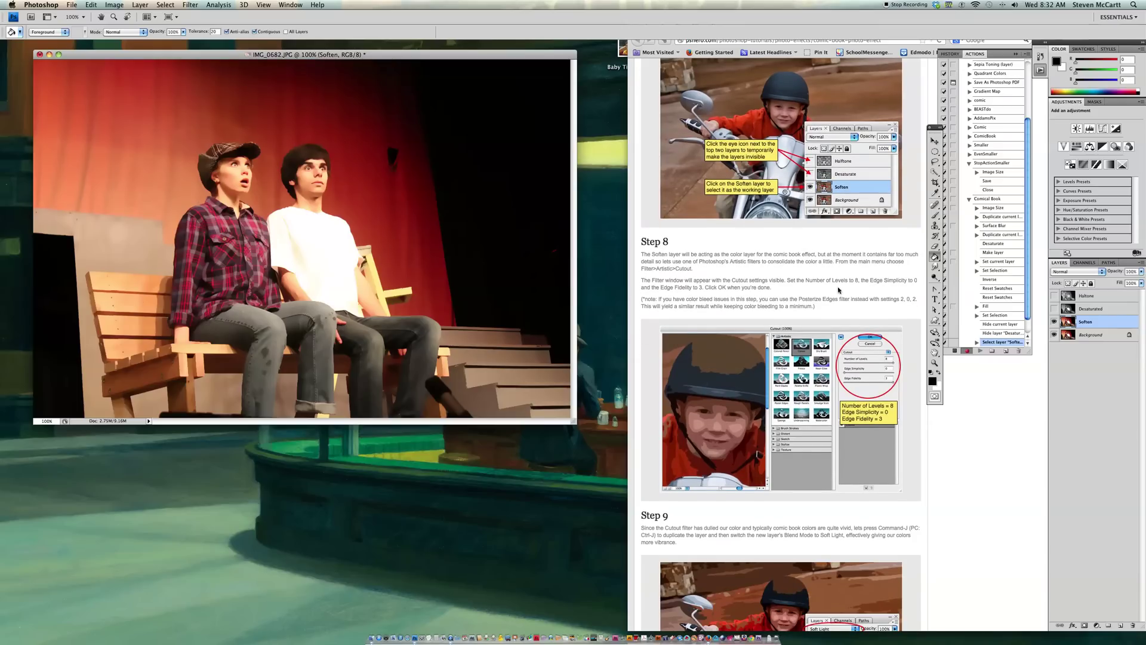
{"action": "scroll", "coordinate": [786, 283], "scroll_direction": "down", "scroll_amount": 3}
{"action": "scroll", "coordinate": [710, 179], "scroll_direction": "down", "scroll_amount": 1}
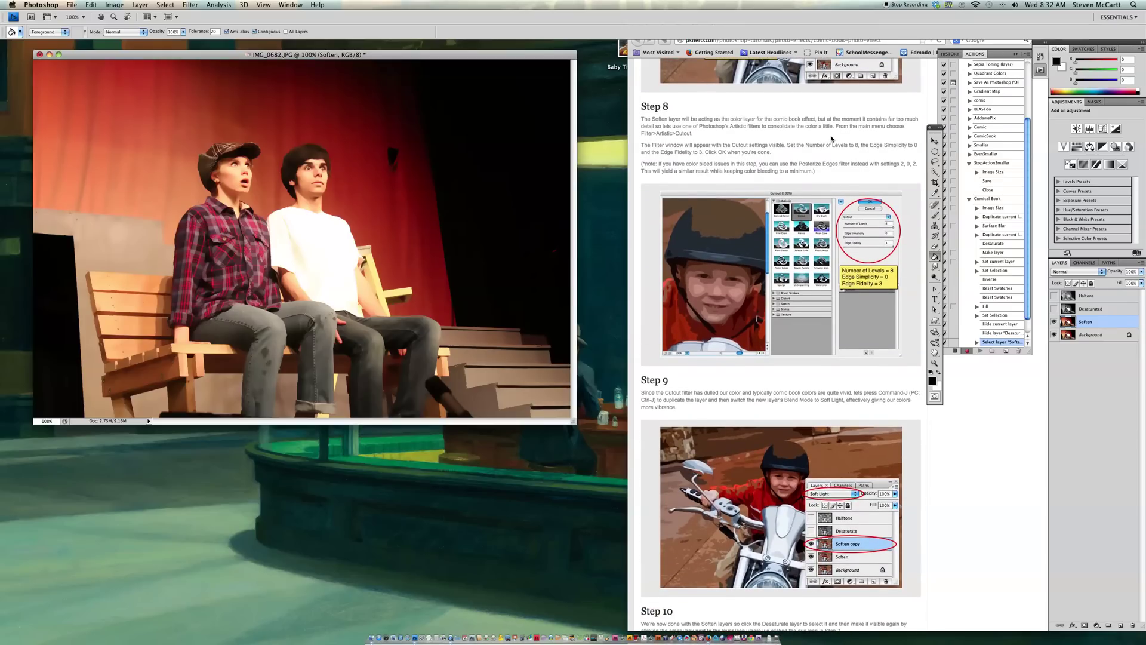
{"action": "scroll", "coordinate": [830, 138], "scroll_direction": "down", "scroll_amount": 1}
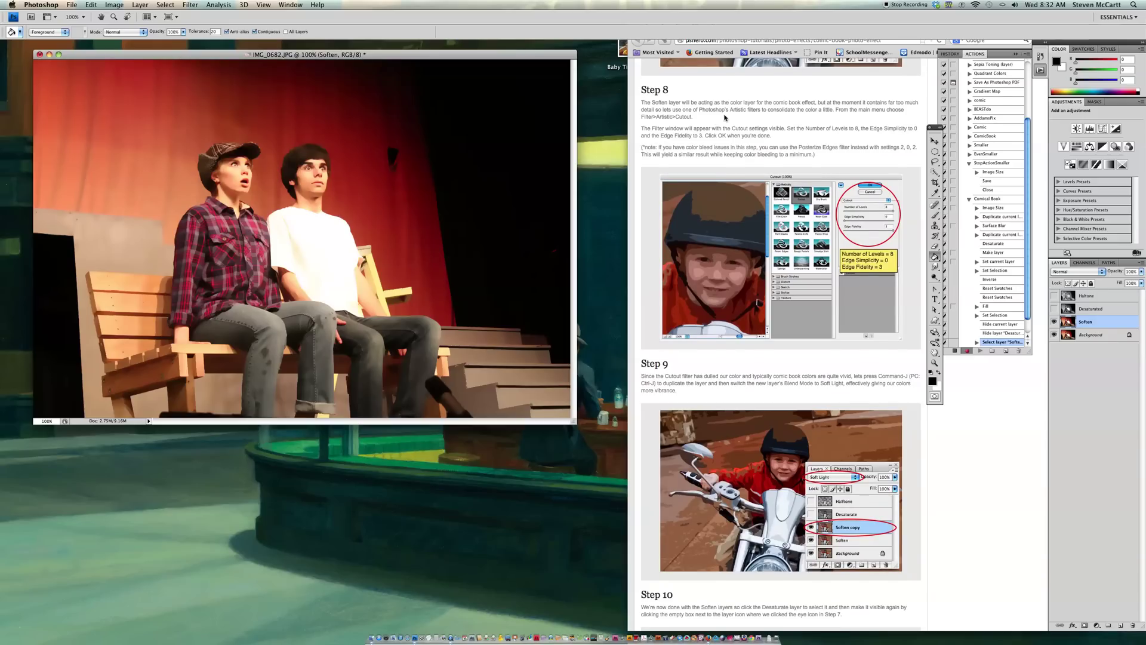
{"action": "scroll", "coordinate": [725, 117], "scroll_direction": "down", "scroll_amount": 1}
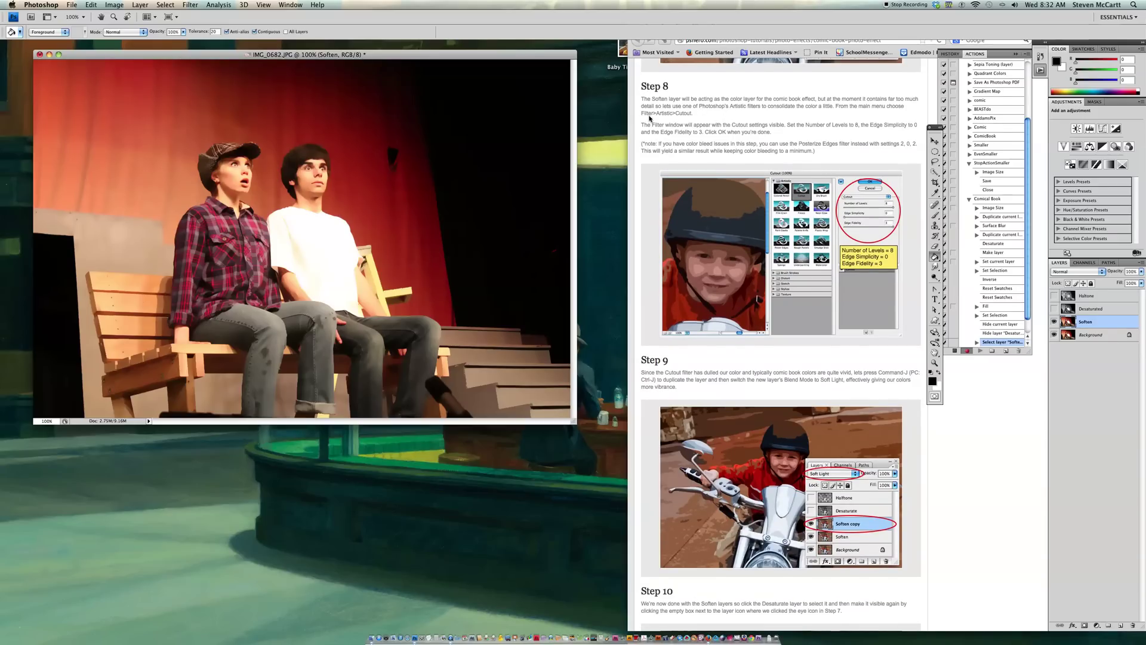
Step: Apply Artistic > Cutout to the Soften layer with 8 levels and edge simplicity 0
{"action": "left_click", "coordinate": [191, 4]}
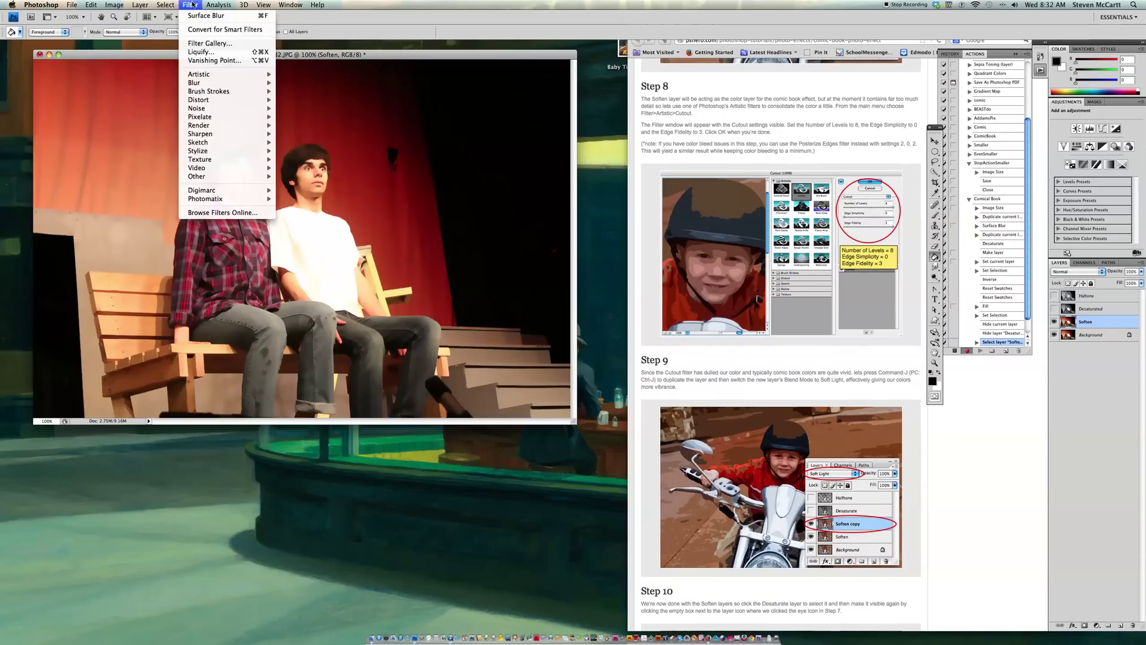
{"action": "mouse_move", "coordinate": [239, 74]}
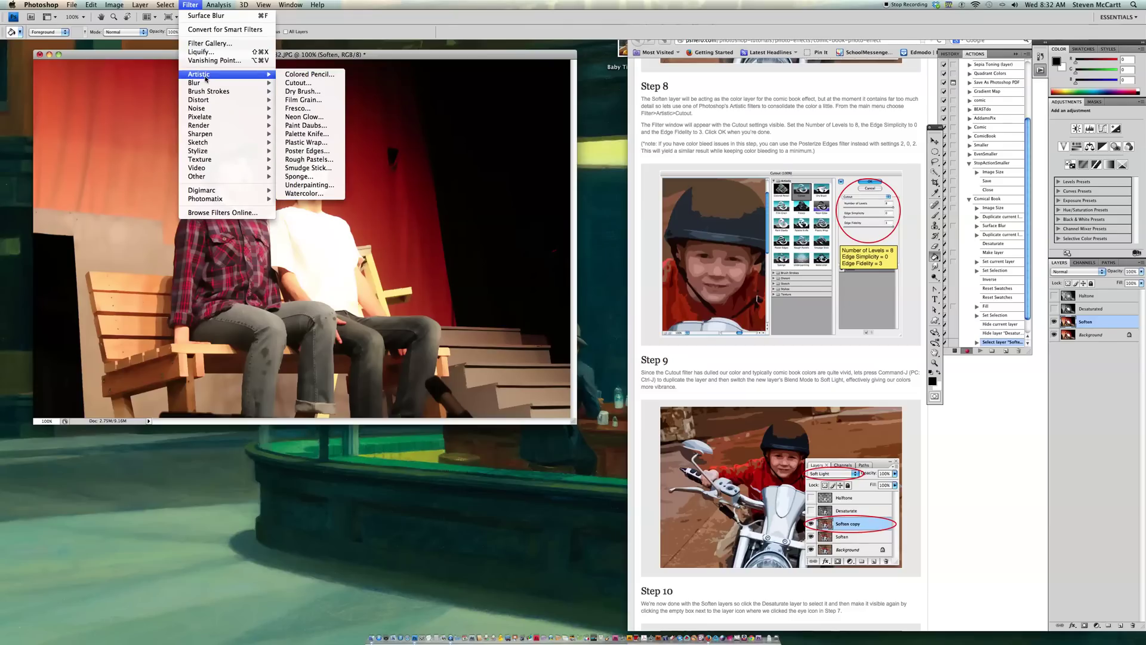
{"action": "left_click", "coordinate": [305, 85]}
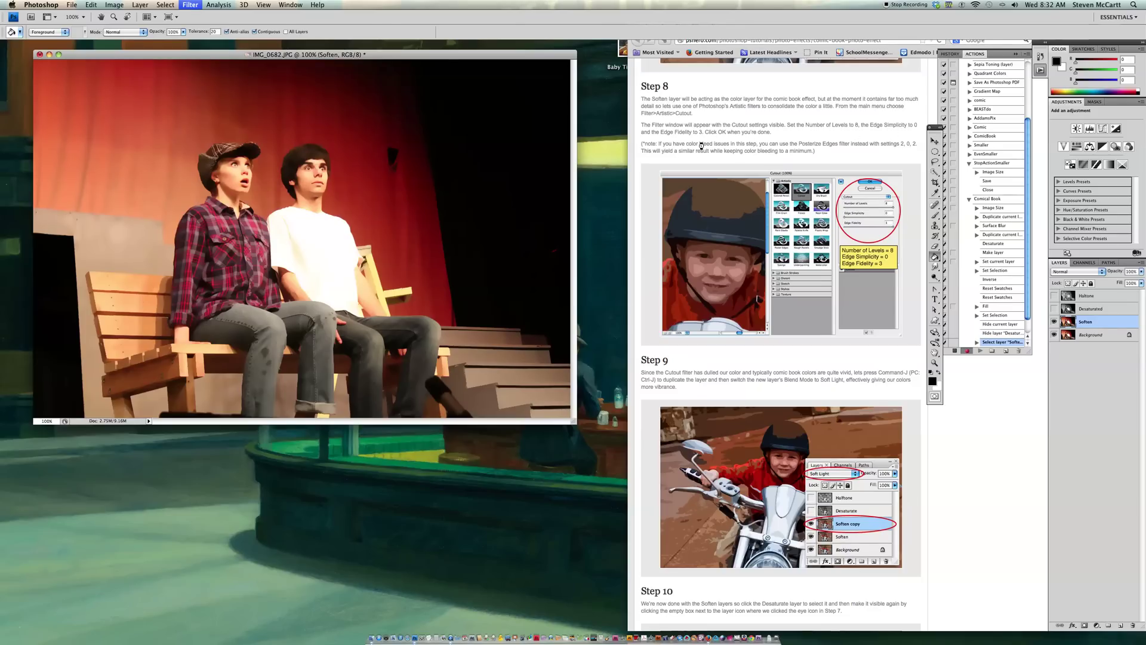
{"action": "left_click_drag", "start_coordinate": [415, 26], "coordinate": [508, 78]}
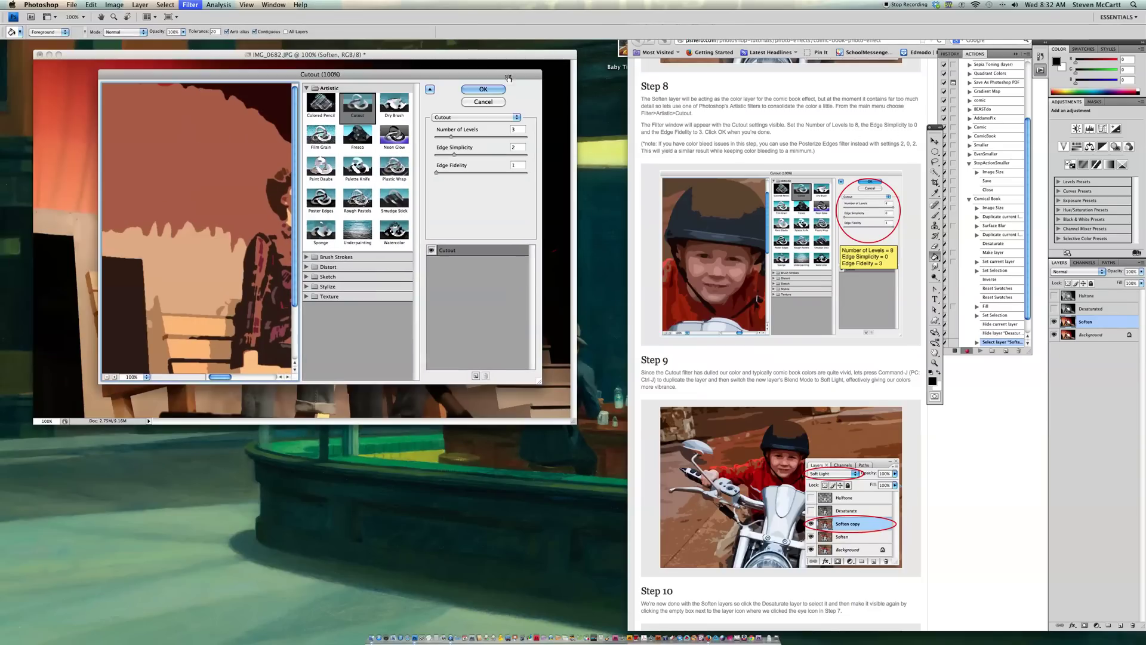
{"action": "left_click_drag", "start_coordinate": [249, 213], "coordinate": [194, 239]}
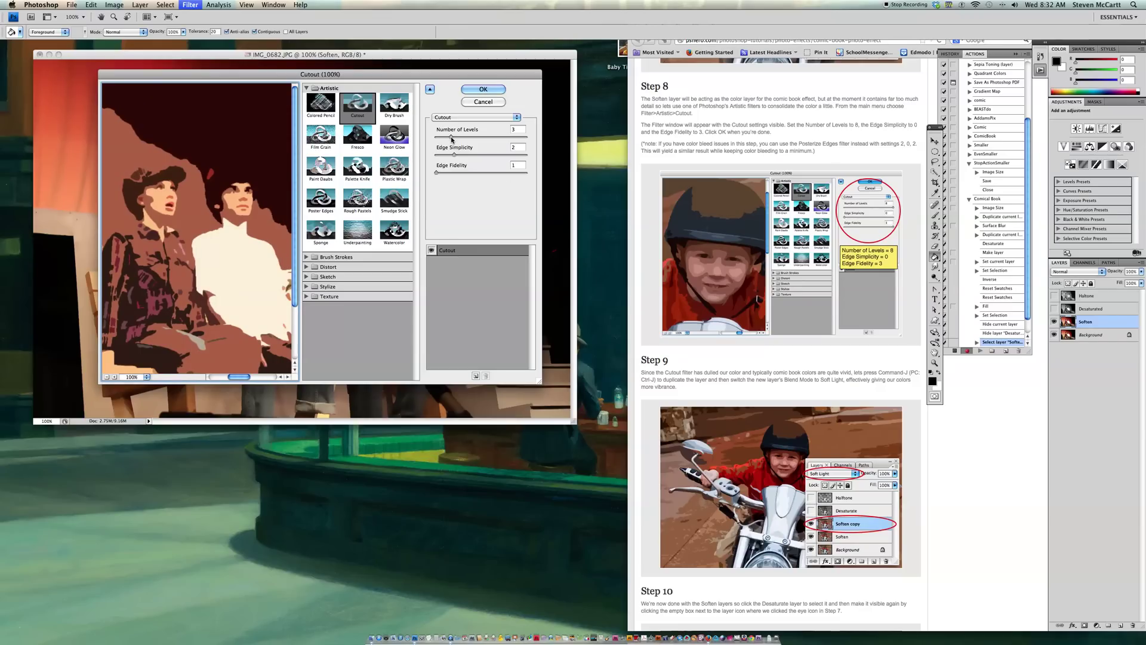
{"action": "left_click_drag", "start_coordinate": [452, 140], "coordinate": [532, 141]}
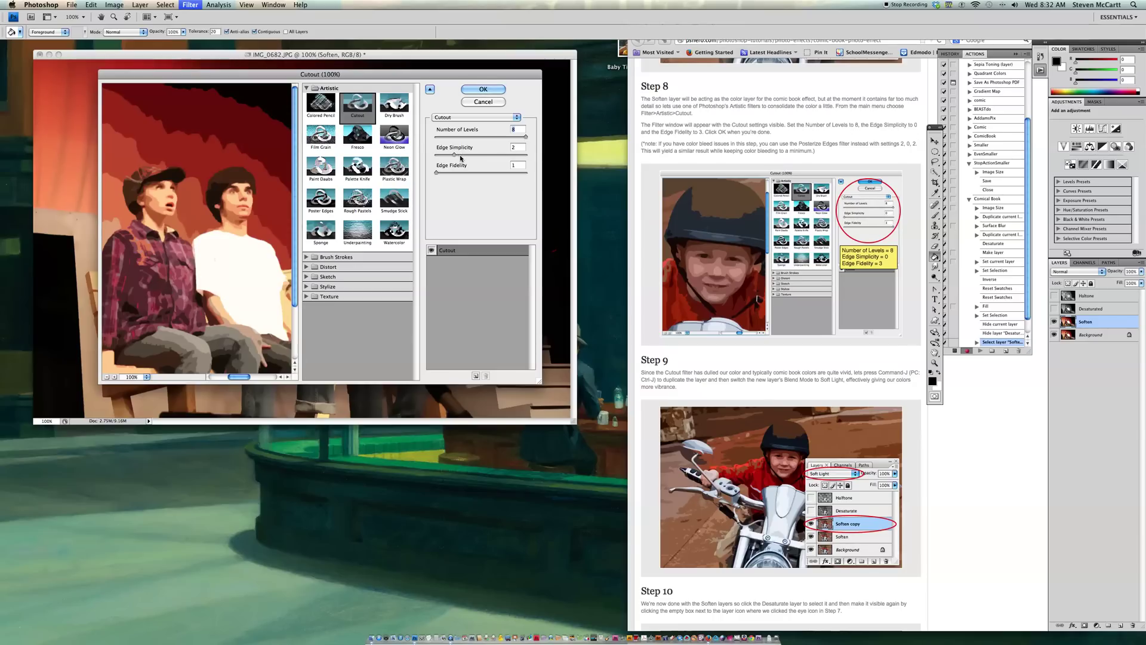
{"action": "left_click_drag", "start_coordinate": [454, 155], "coordinate": [437, 155]}
{"action": "left_click_drag", "start_coordinate": [436, 173], "coordinate": [516, 177]}
{"action": "left_click", "coordinate": [473, 90]}
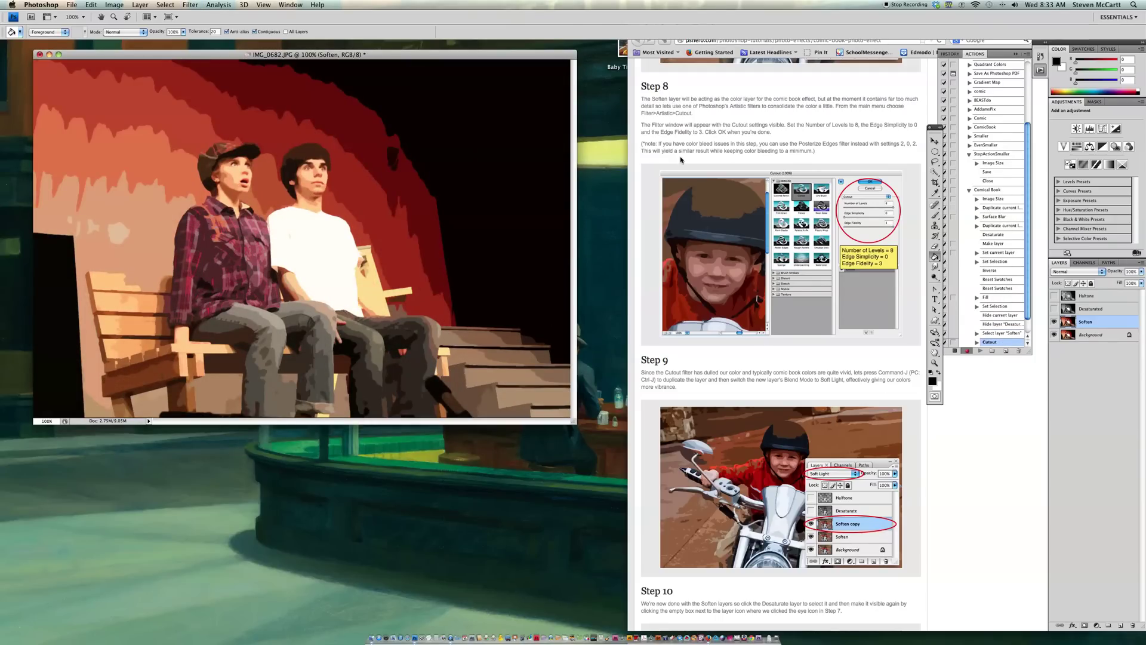
Step: Duplicate the Soften layer to create Soften copy
{"action": "scroll", "coordinate": [710, 256], "scroll_direction": "down", "scroll_amount": 8}
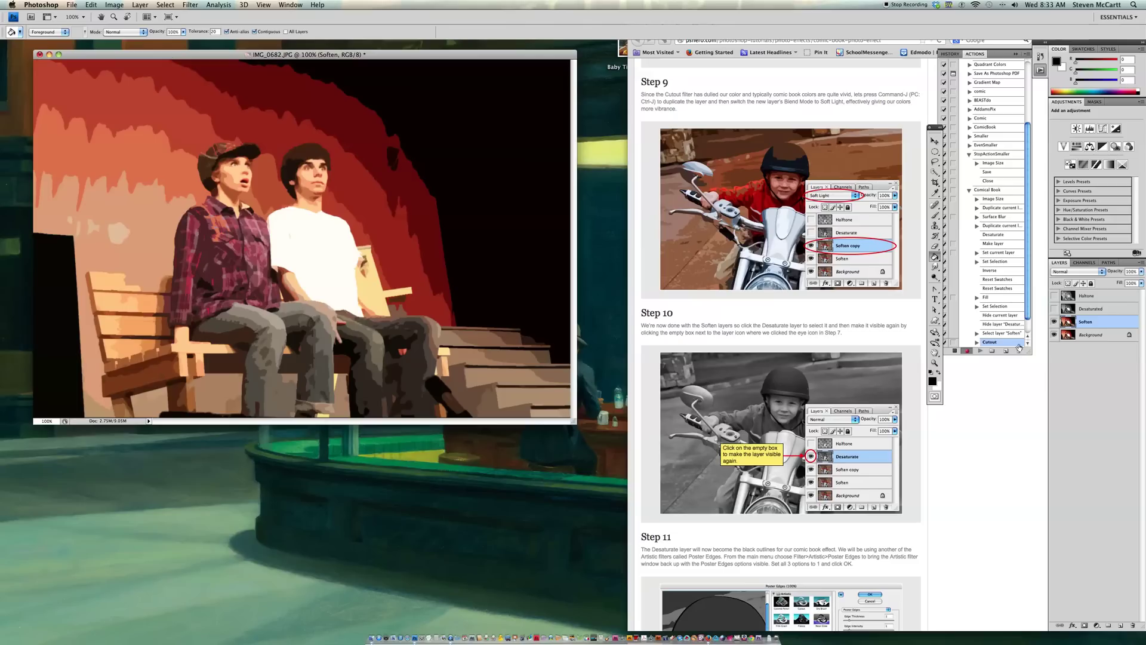
{"action": "right_click", "coordinate": [1092, 321]}
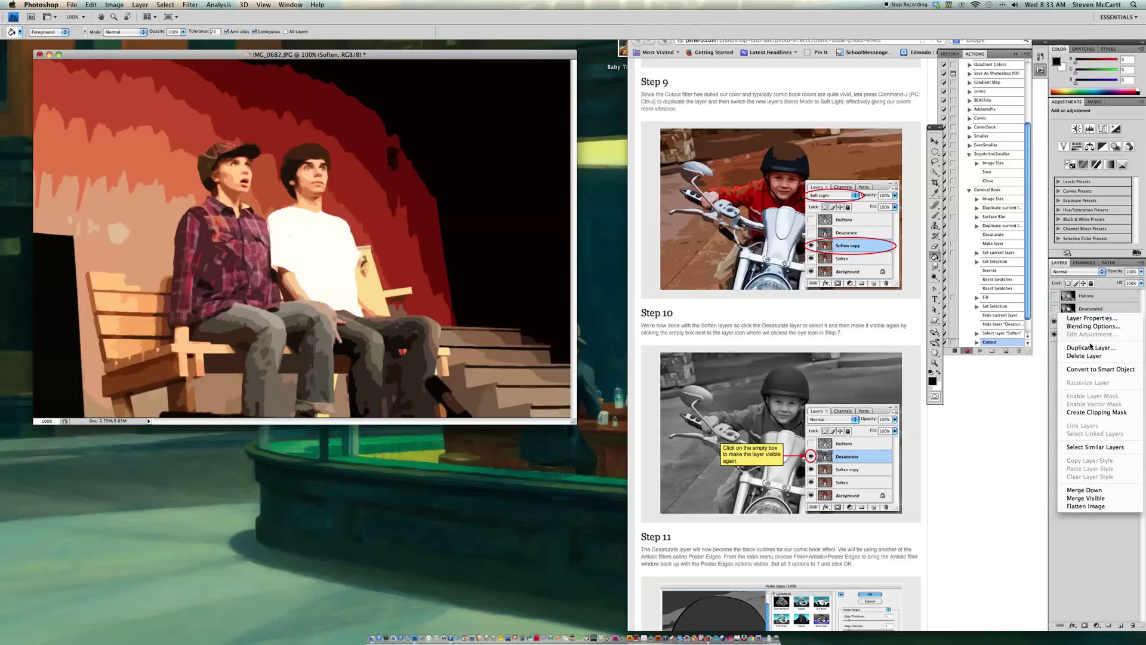
{"action": "left_click", "coordinate": [1090, 348]}
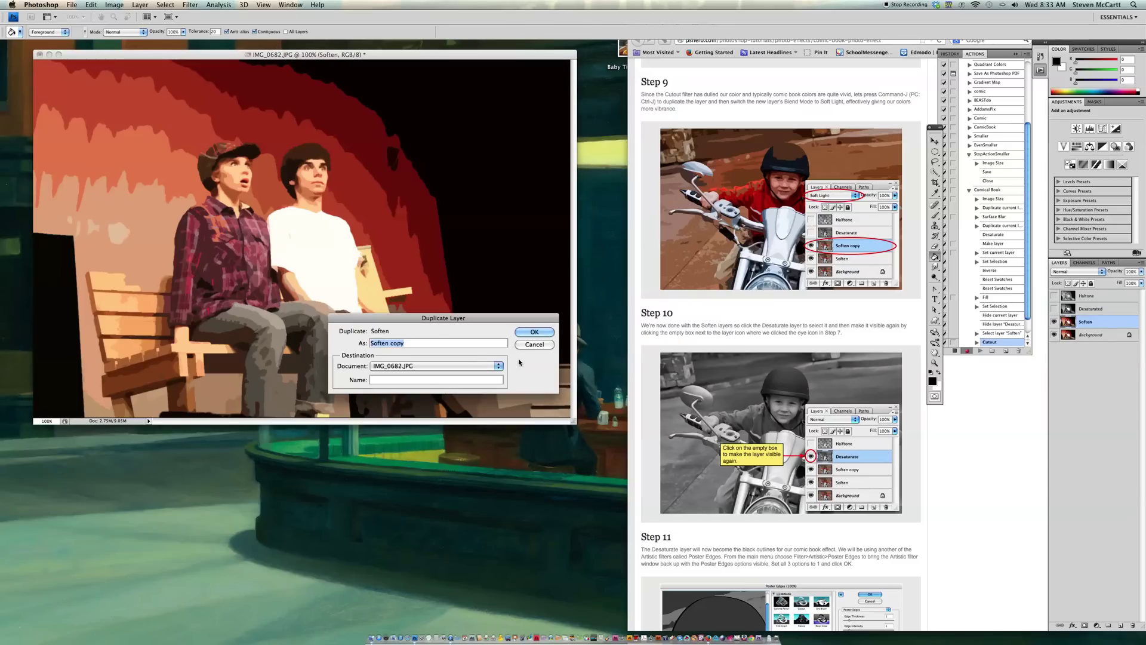
{"action": "left_click", "coordinate": [534, 332]}
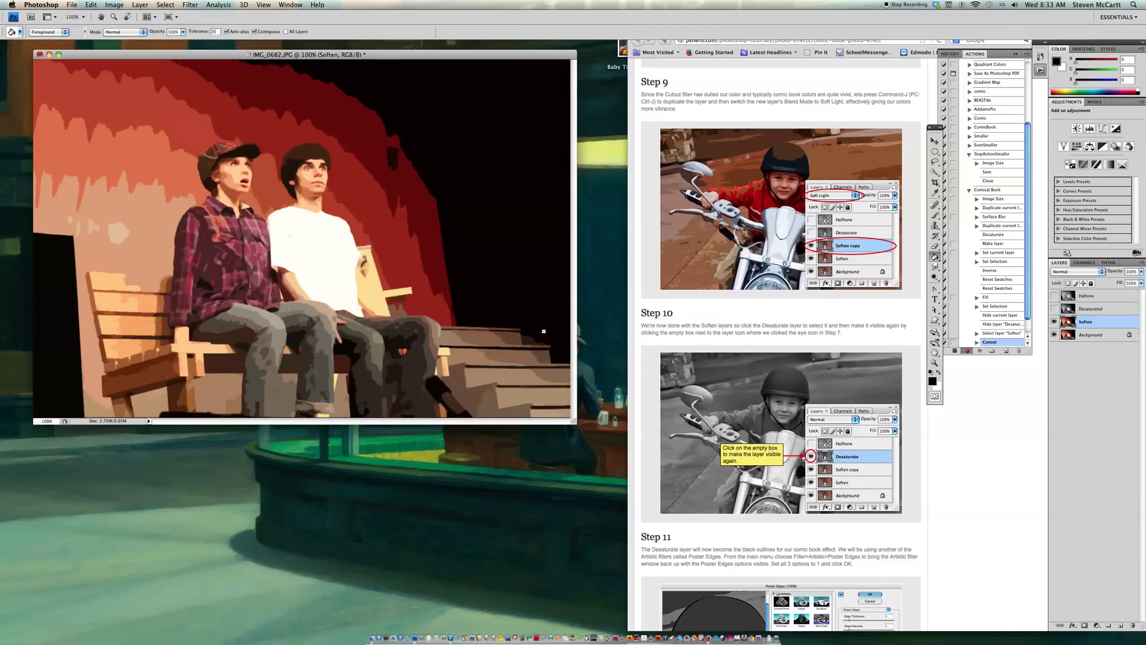
Step: Set the Soften copy layer's blend mode to Soft Light
{"action": "left_click", "coordinate": [1085, 273]}
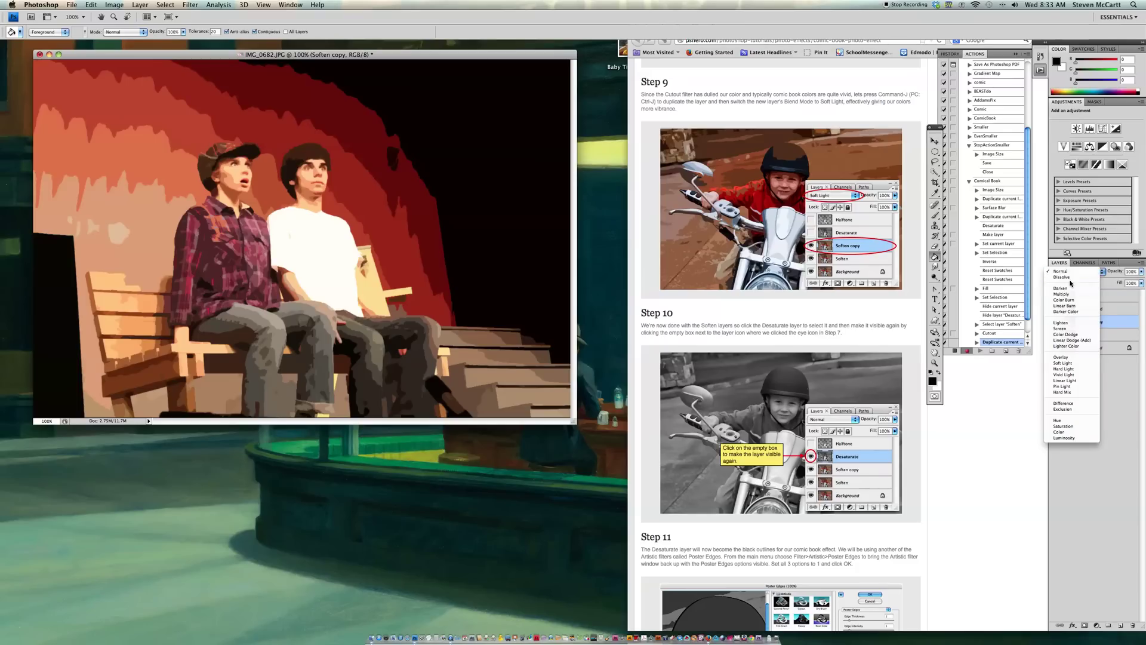
{"action": "left_click", "coordinate": [1070, 363]}
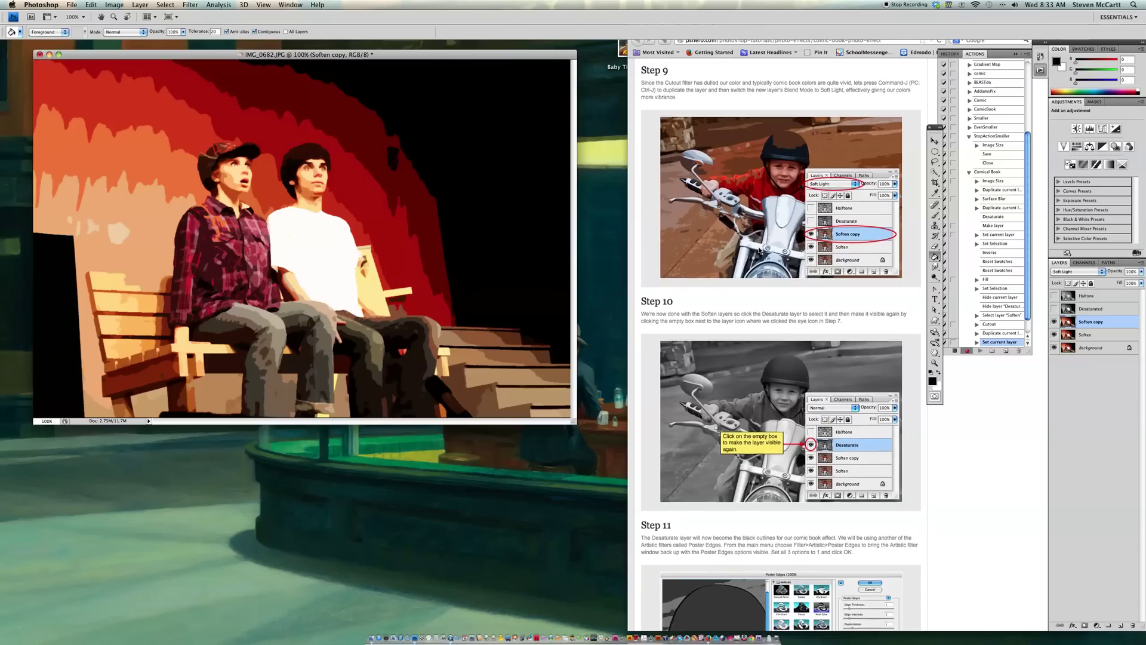
{"action": "scroll", "coordinate": [760, 266], "scroll_direction": "down", "scroll_amount": 5}
{"action": "scroll", "coordinate": [759, 249], "scroll_direction": "down", "scroll_amount": 2}
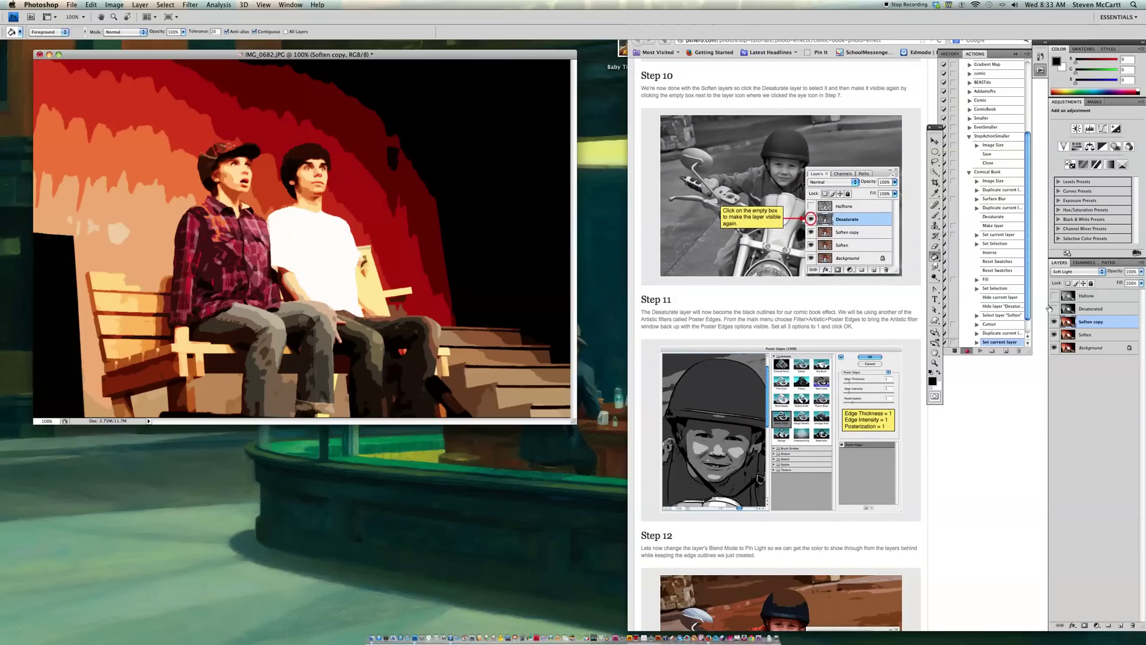
Step: Show the Desaturated layer and apply Poster Edges with thickness, intensity and posterization at 1
{"action": "left_click", "coordinate": [1086, 309]}
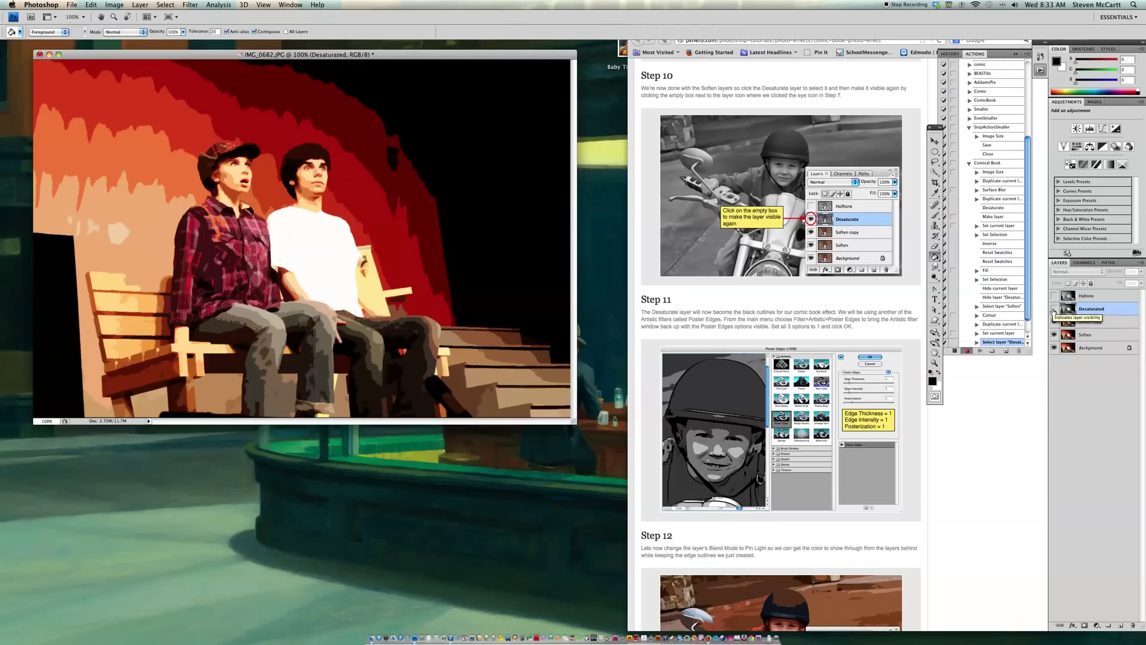
{"action": "left_click", "coordinate": [1054, 310]}
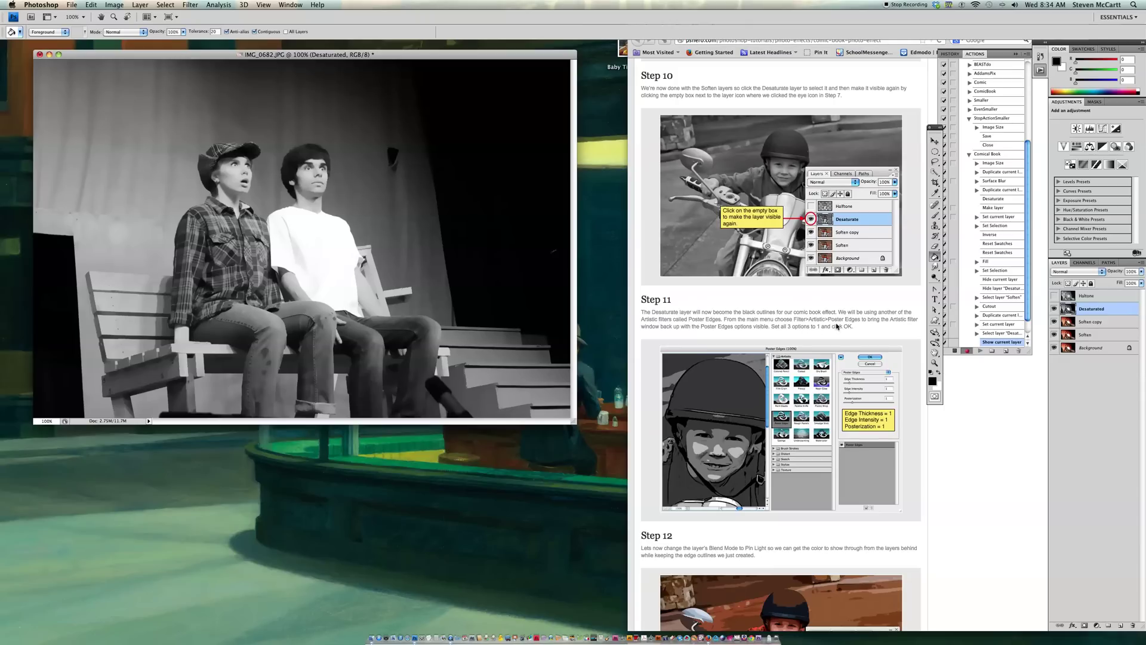
{"action": "left_click", "coordinate": [191, 5]}
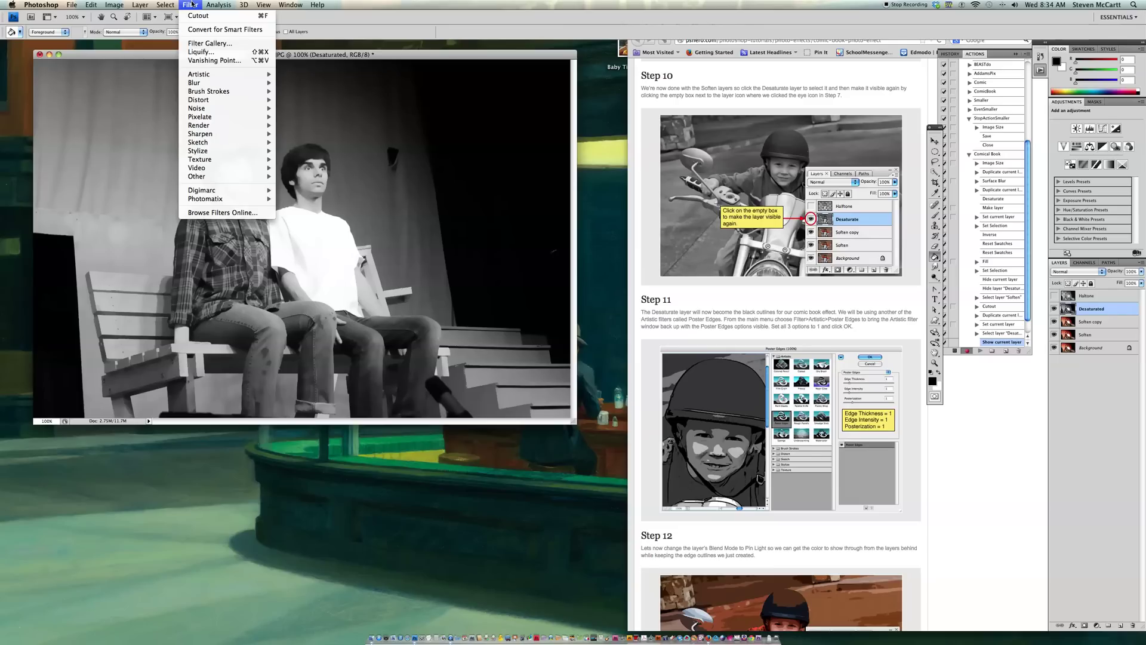
{"action": "mouse_move", "coordinate": [197, 74]}
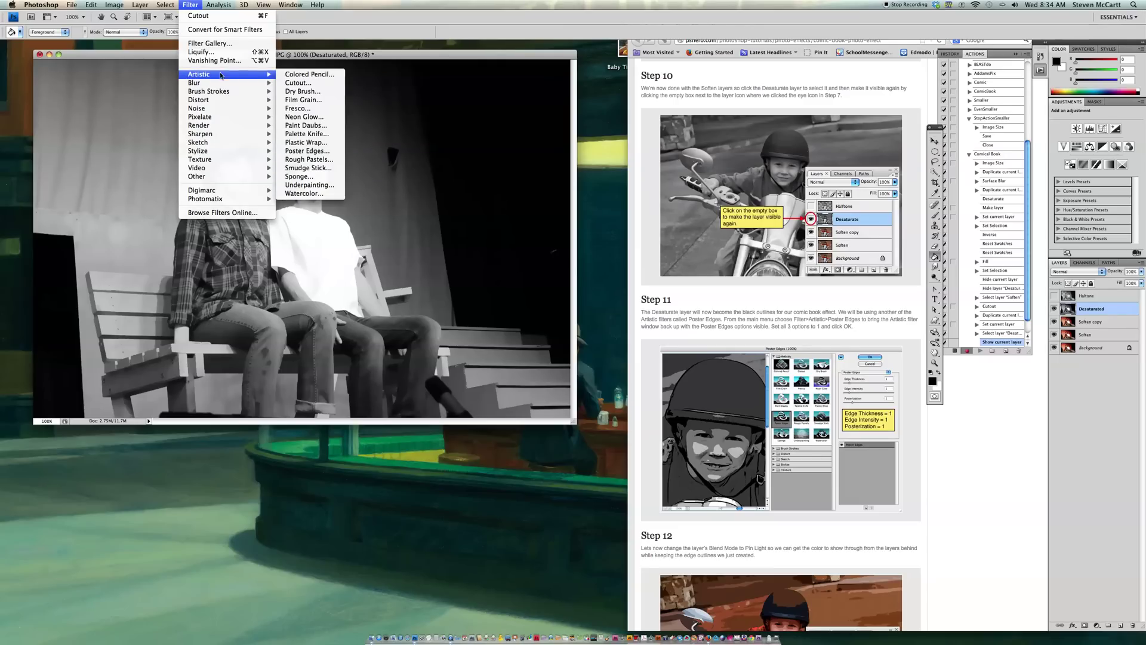
{"action": "left_click", "coordinate": [317, 152]}
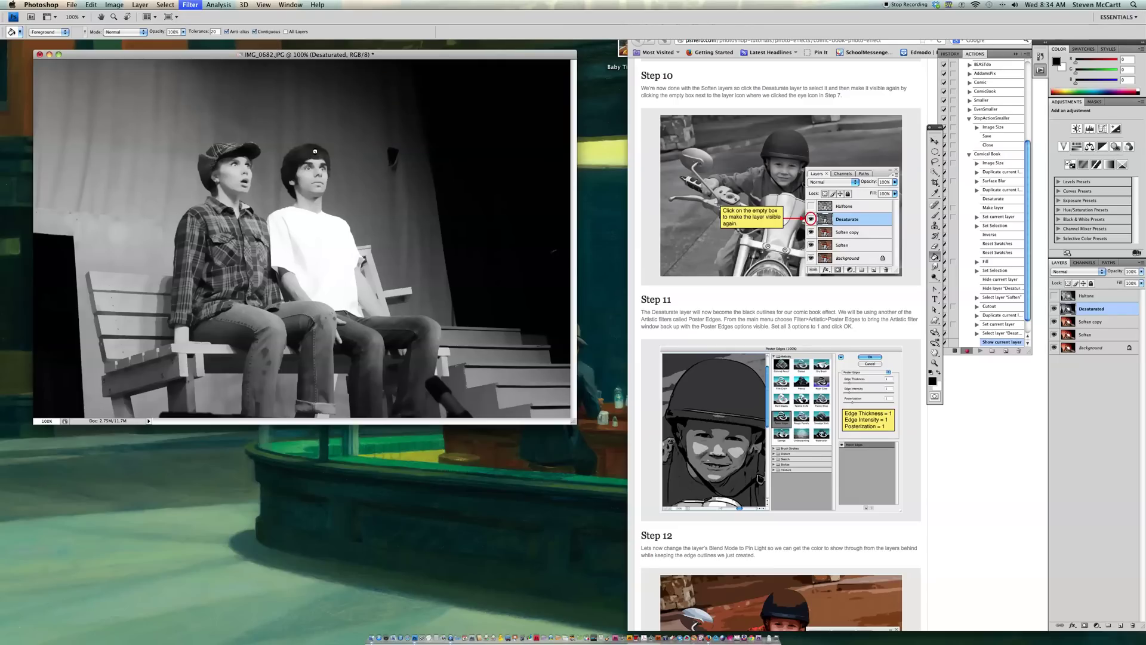
{"action": "left_click_drag", "start_coordinate": [255, 205], "coordinate": [159, 204]}
{"action": "left_click_drag", "start_coordinate": [251, 235], "coordinate": [211, 234]}
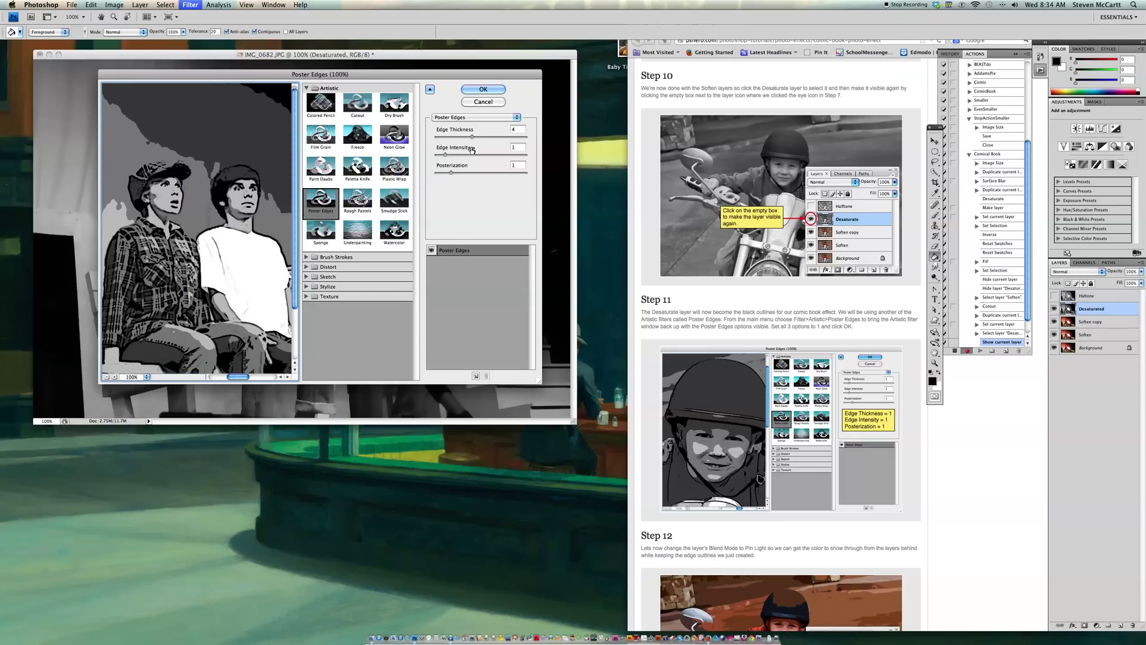
{"action": "left_click_drag", "start_coordinate": [472, 137], "coordinate": [442, 138]}
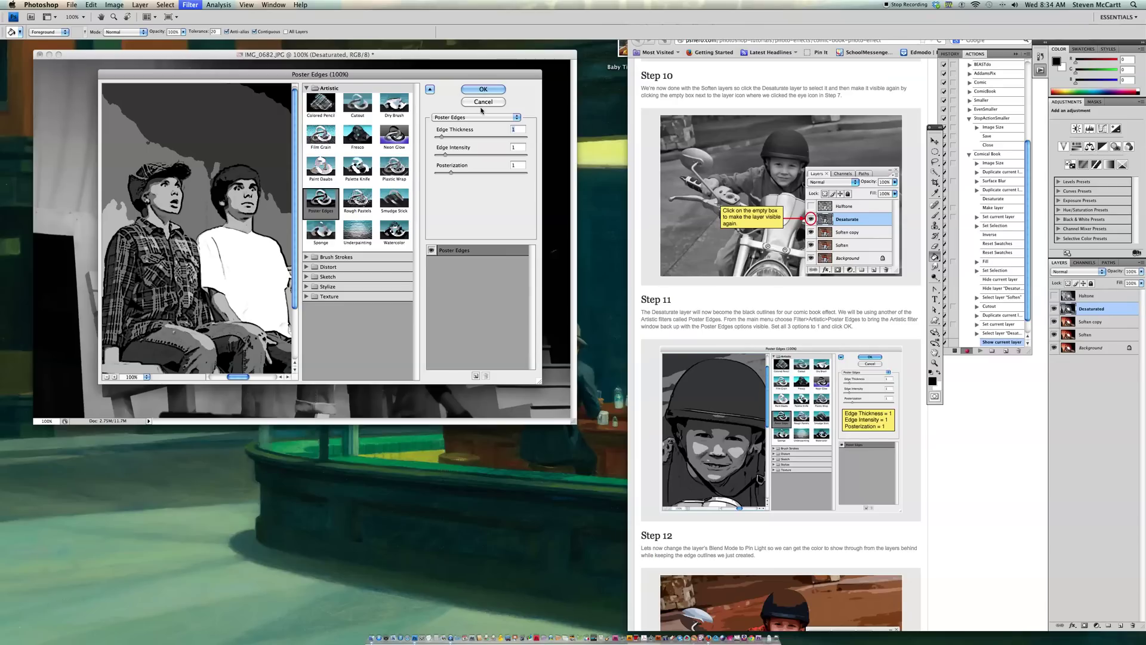
{"action": "left_click", "coordinate": [472, 89]}
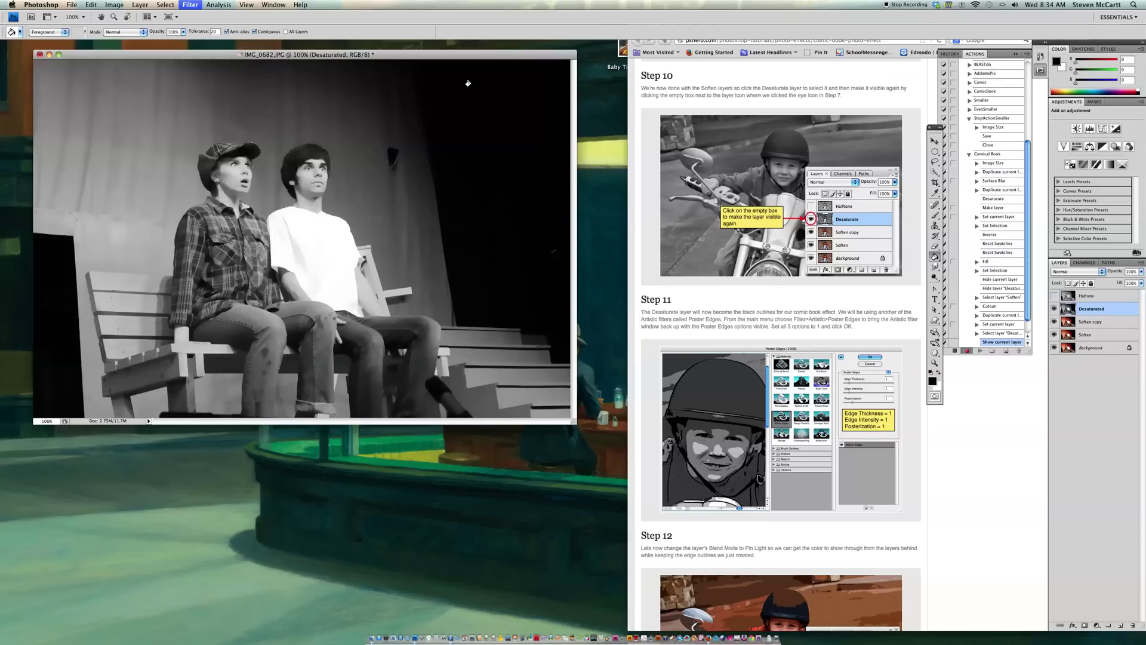
Step: Change the Desaturated layer's blend mode to Pin Light
{"action": "scroll", "coordinate": [823, 394], "scroll_direction": "down", "scroll_amount": 5}
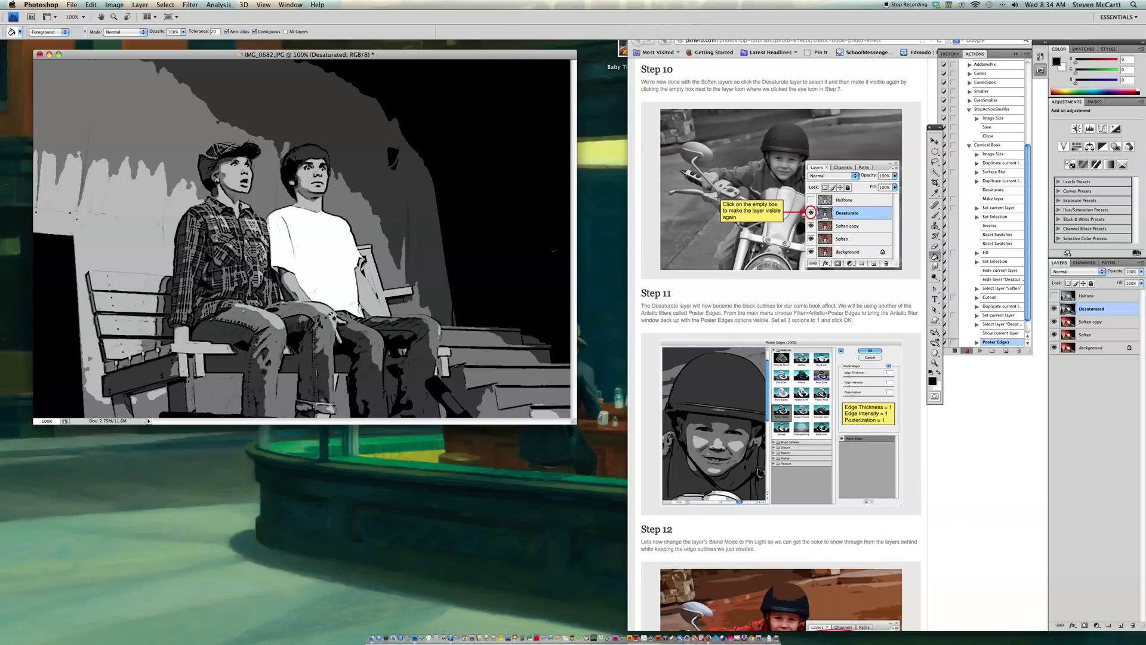
{"action": "scroll", "coordinate": [824, 361], "scroll_direction": "up", "scroll_amount": 3}
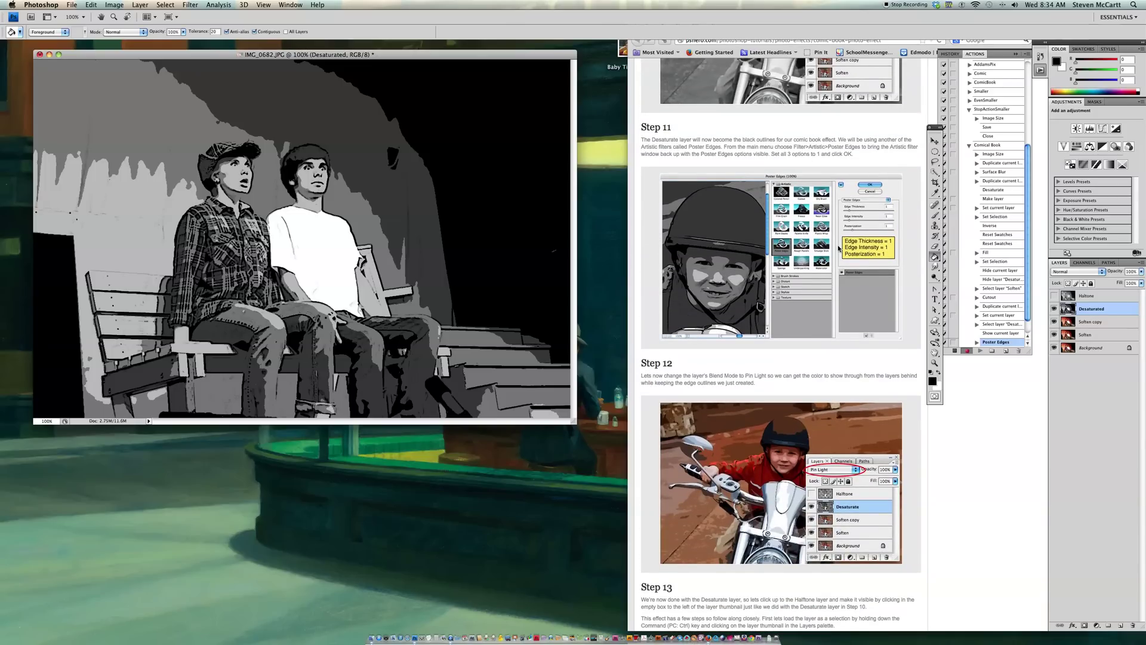
{"action": "scroll", "coordinate": [838, 248], "scroll_direction": "down", "scroll_amount": 5}
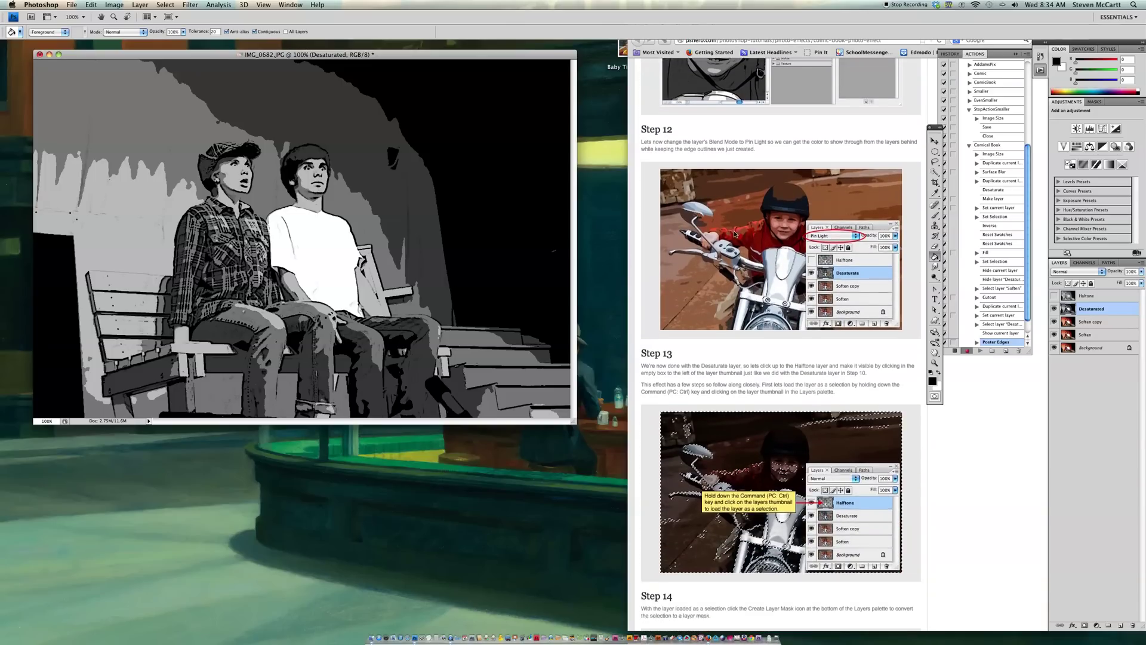
{"action": "scroll", "coordinate": [735, 234], "scroll_direction": "down", "scroll_amount": 2}
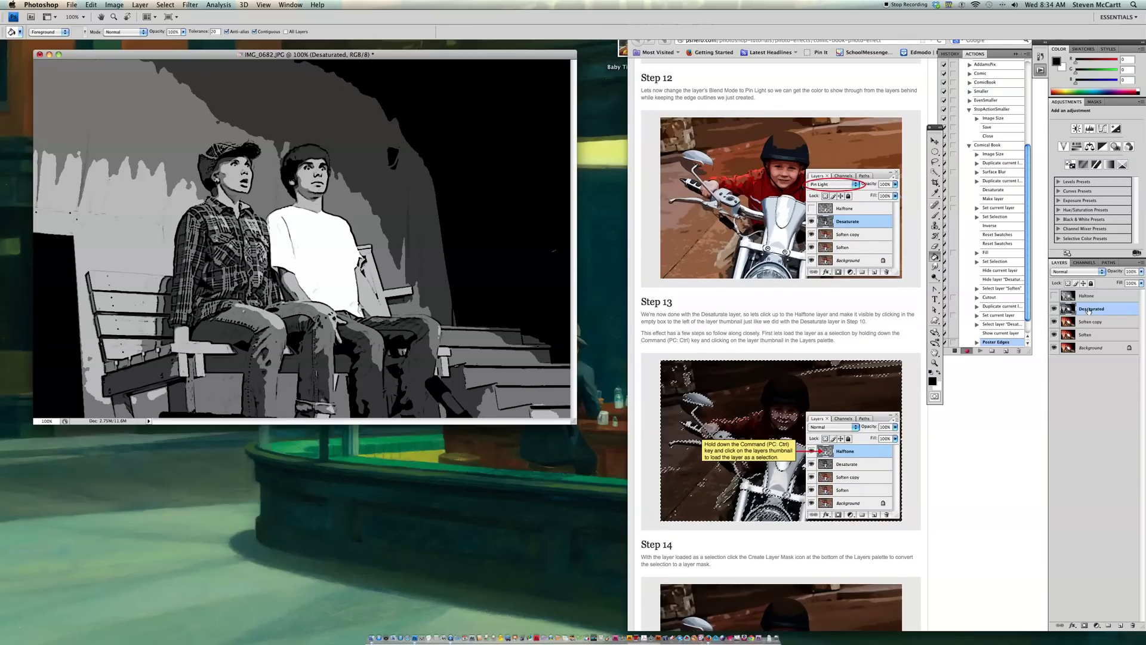
{"action": "left_click", "coordinate": [1084, 273]}
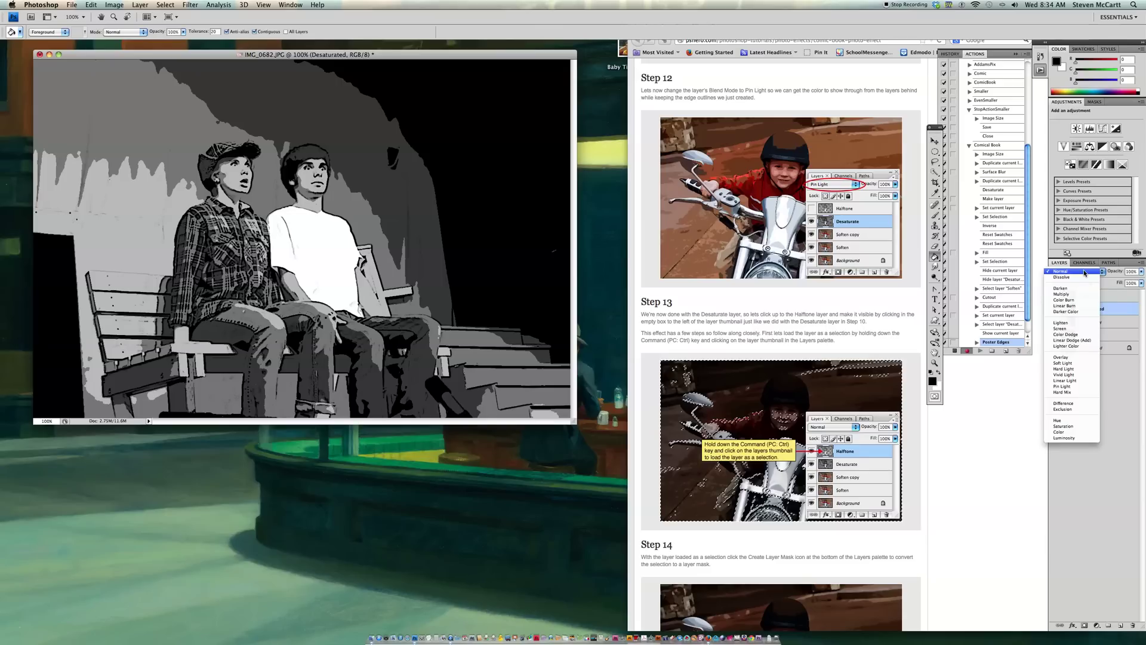
{"action": "left_click", "coordinate": [1084, 387]}
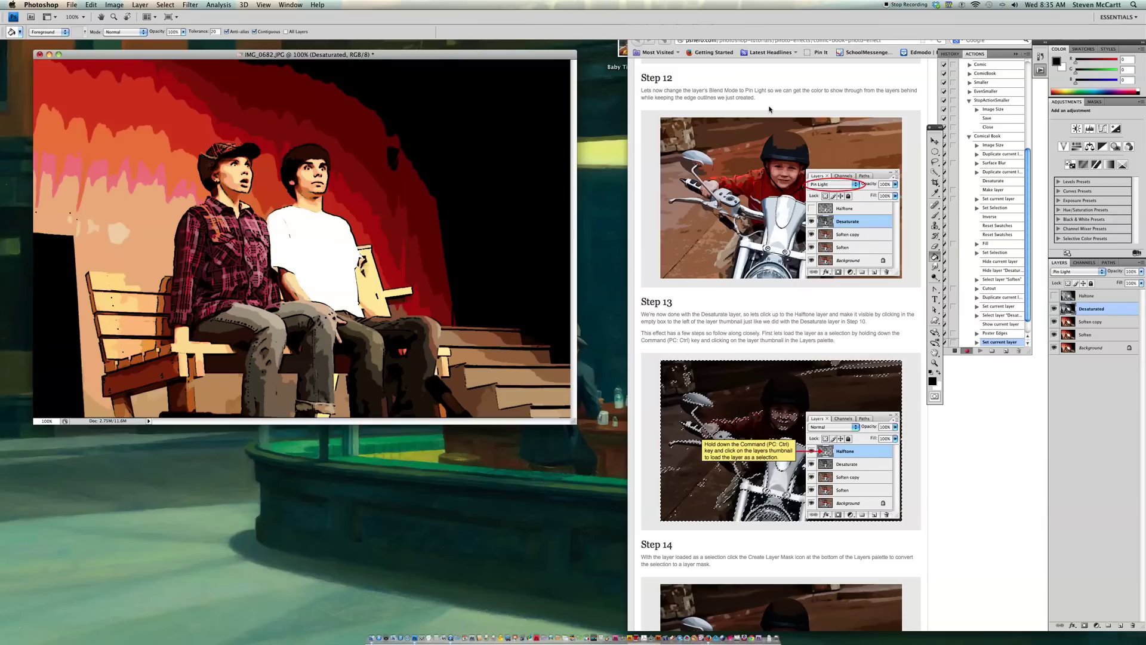
{"action": "scroll", "coordinate": [709, 224], "scroll_direction": "down", "scroll_amount": 5}
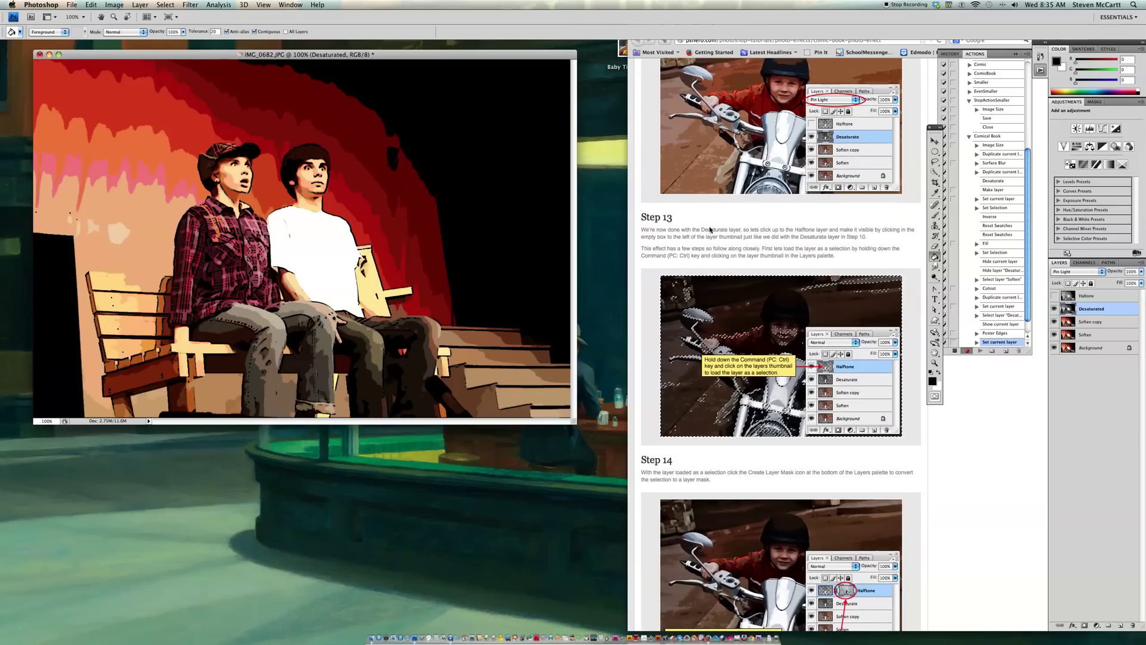
{"action": "scroll", "coordinate": [710, 227], "scroll_direction": "down", "scroll_amount": 1}
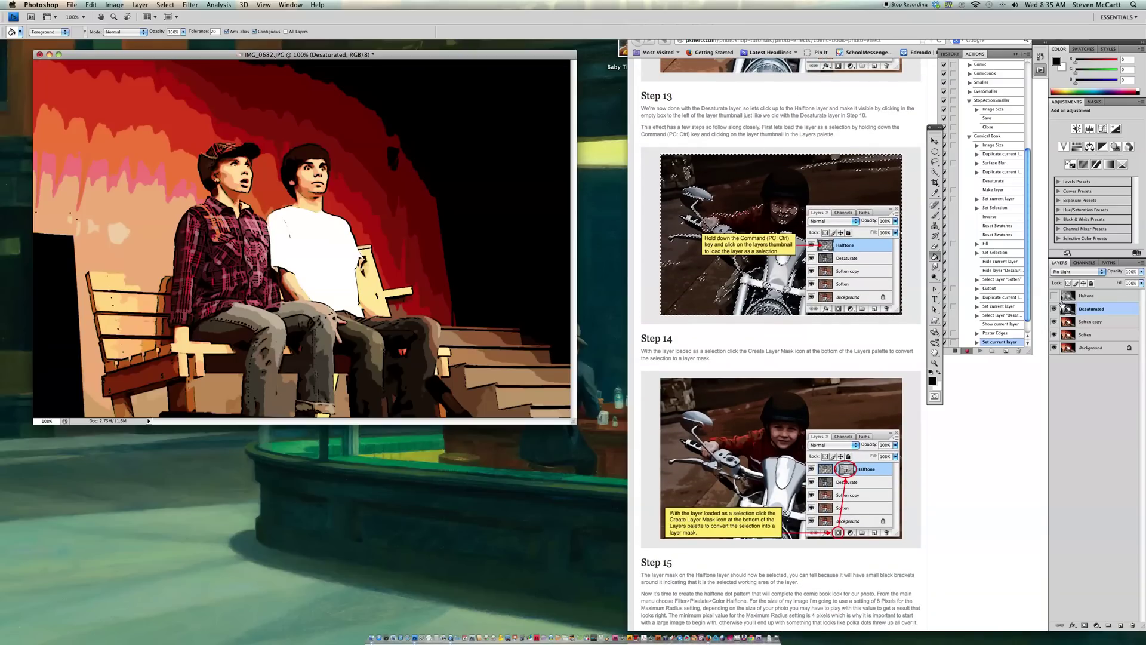
Step: Show and select the Halftone layer, then load its pixels as a selection
{"action": "left_click", "coordinate": [1055, 296]}
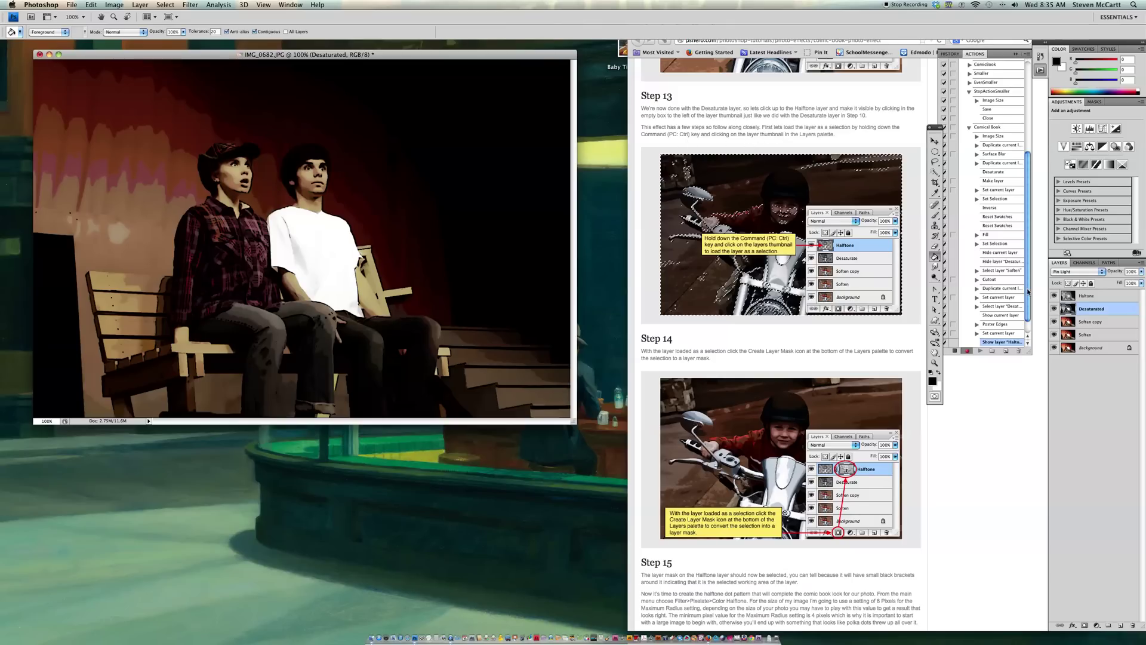
{"action": "left_click", "coordinate": [1086, 295]}
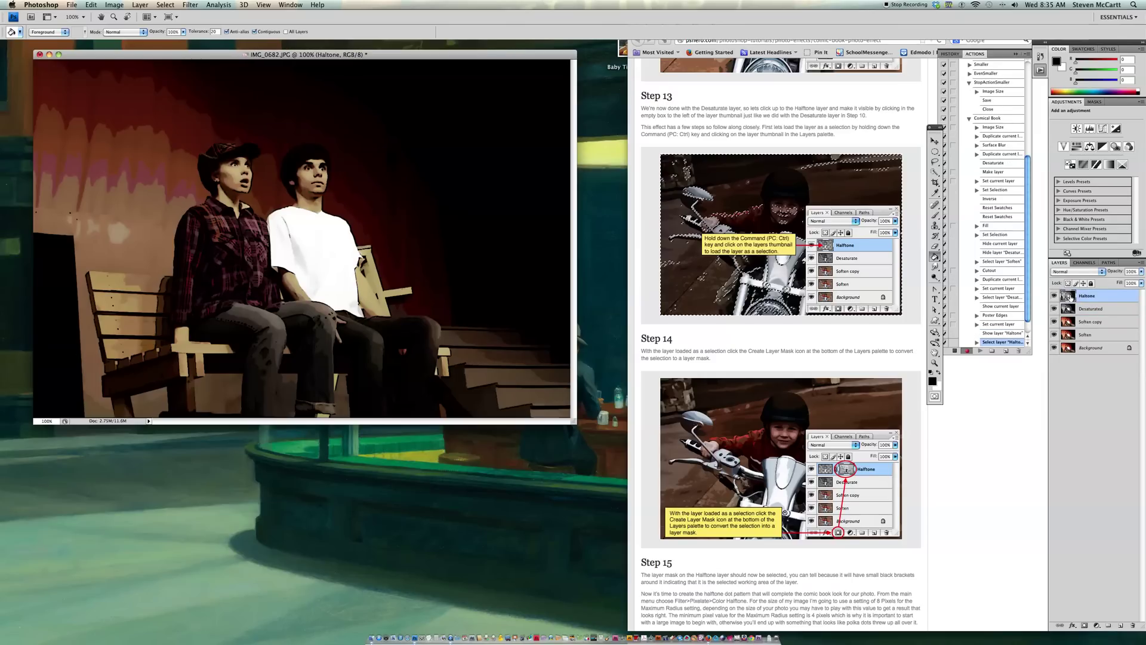
{"action": "left_click", "coordinate": [1069, 297], "text": "super"}
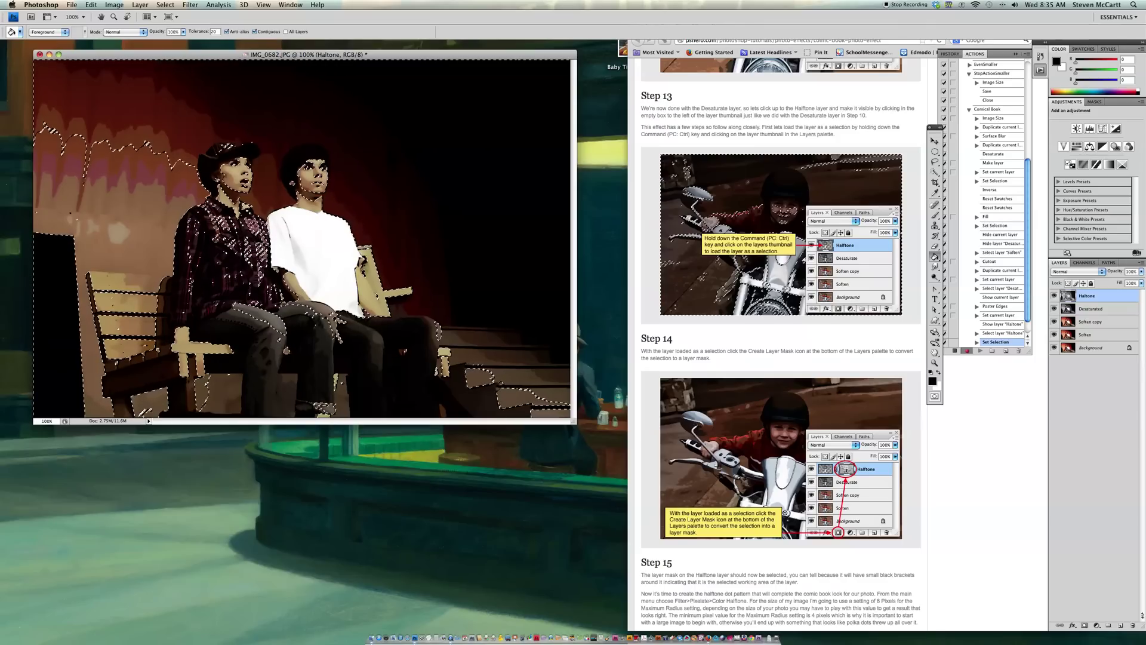
Step: Add a layer mask to Halftone from the selection and target that mask
{"action": "left_click_drag", "start_coordinate": [1141, 626], "coordinate": [1134, 383]}
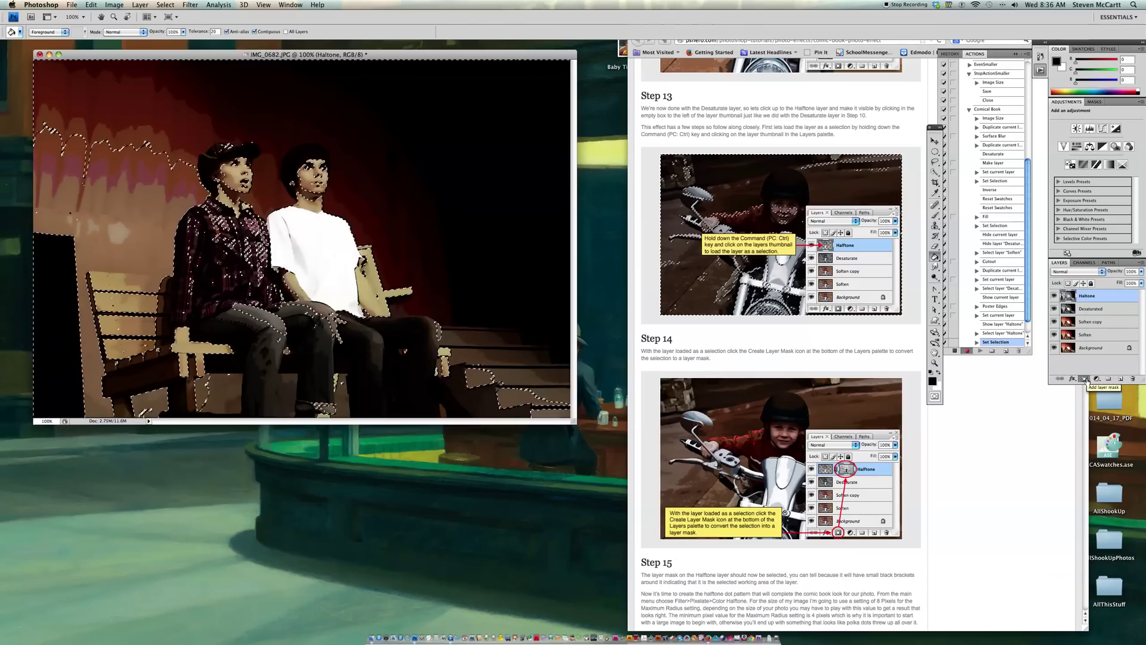
{"action": "left_click", "coordinate": [1085, 379]}
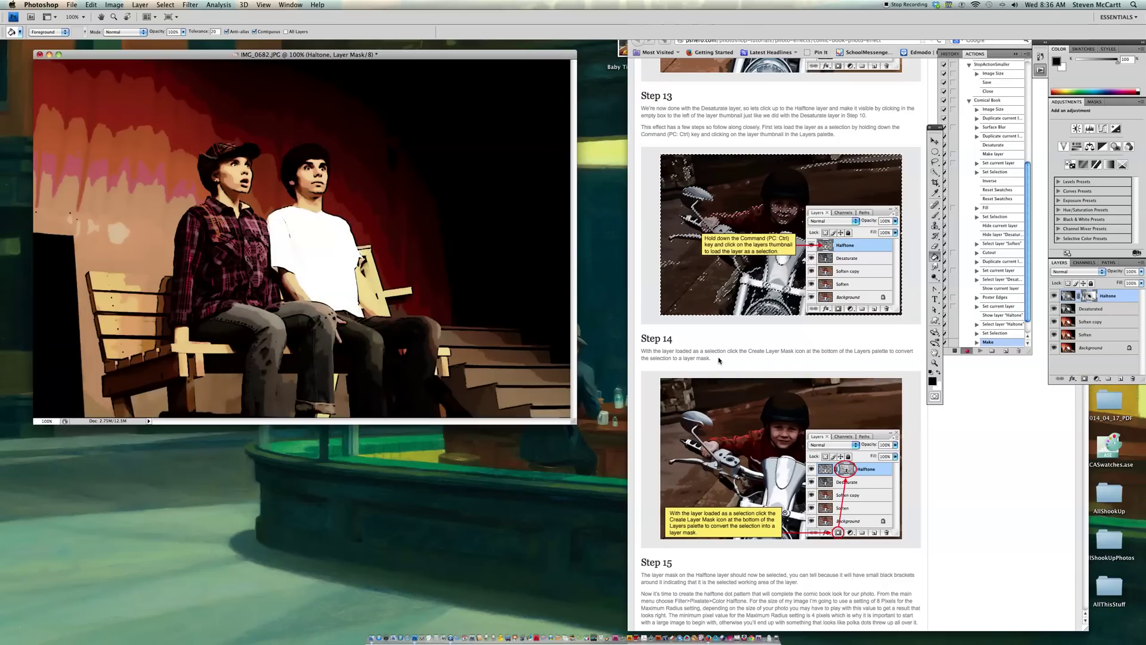
{"action": "scroll", "coordinate": [711, 361], "scroll_direction": "down", "scroll_amount": 5}
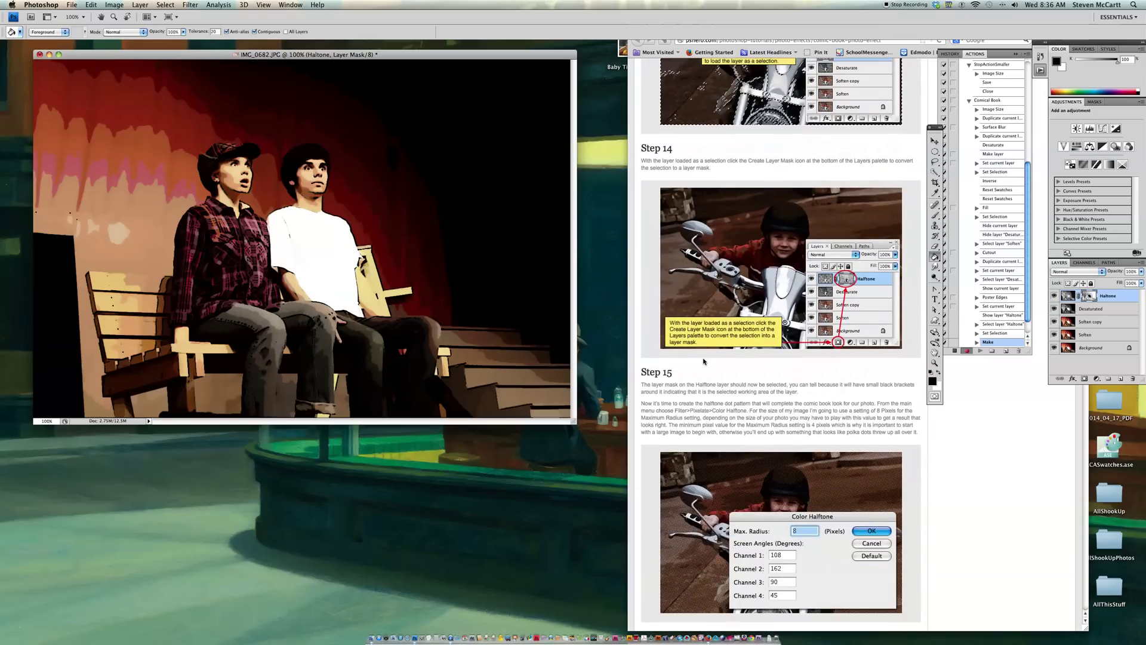
{"action": "scroll", "coordinate": [704, 360], "scroll_direction": "down", "scroll_amount": 3}
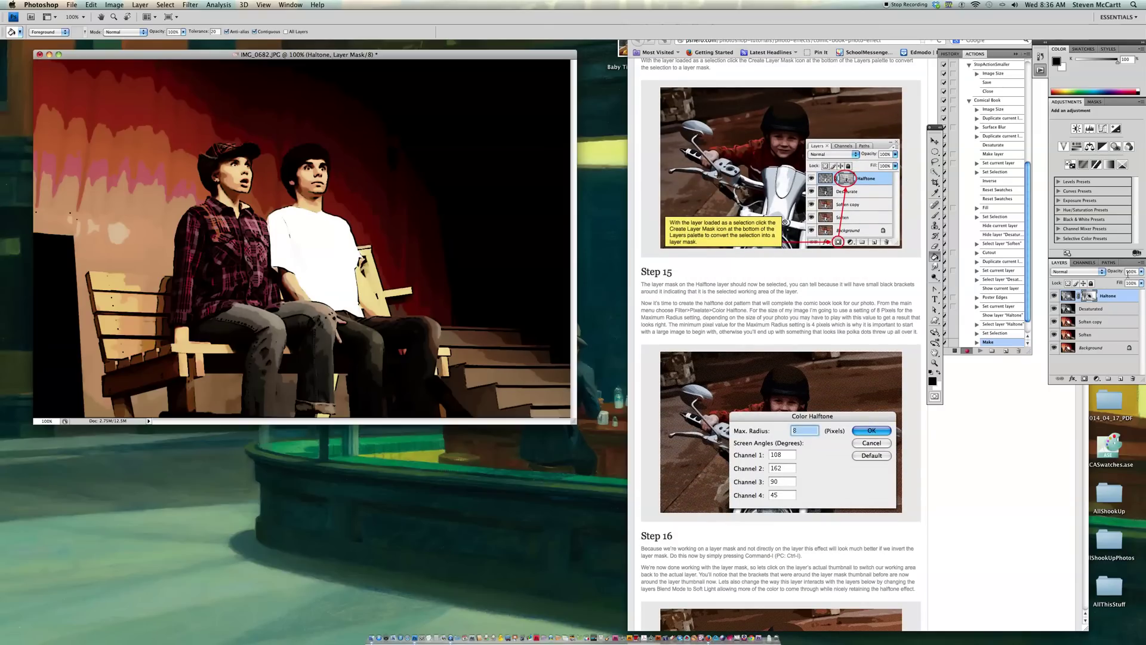
{"action": "scroll", "coordinate": [695, 294], "scroll_direction": "down", "scroll_amount": 2}
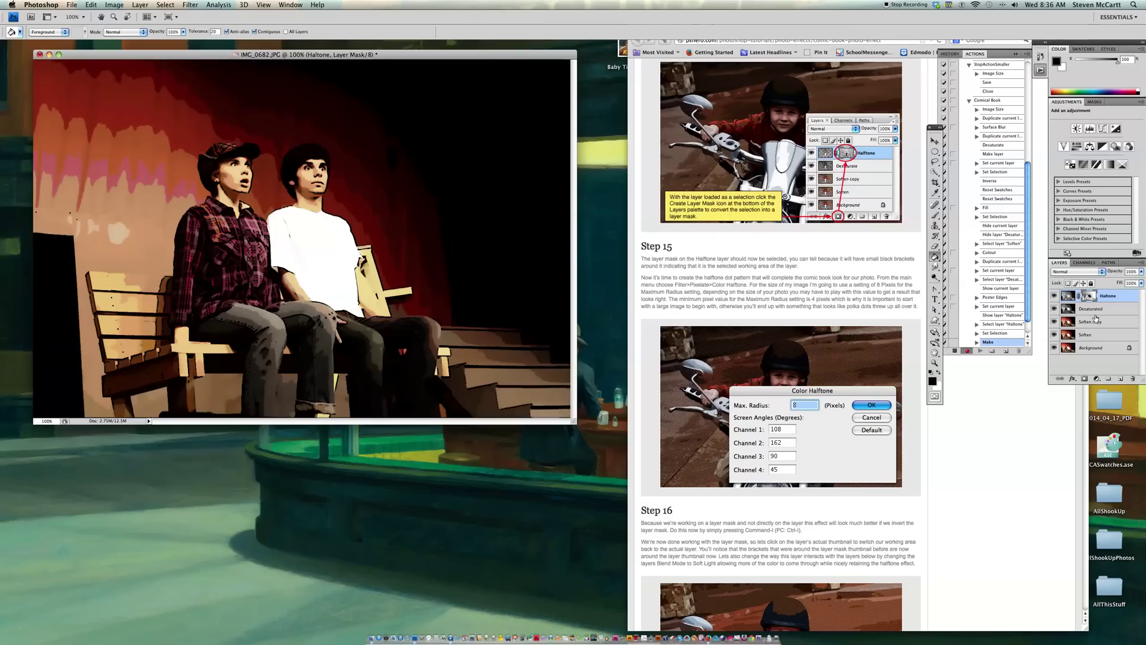
{"action": "left_click", "coordinate": [1090, 296]}
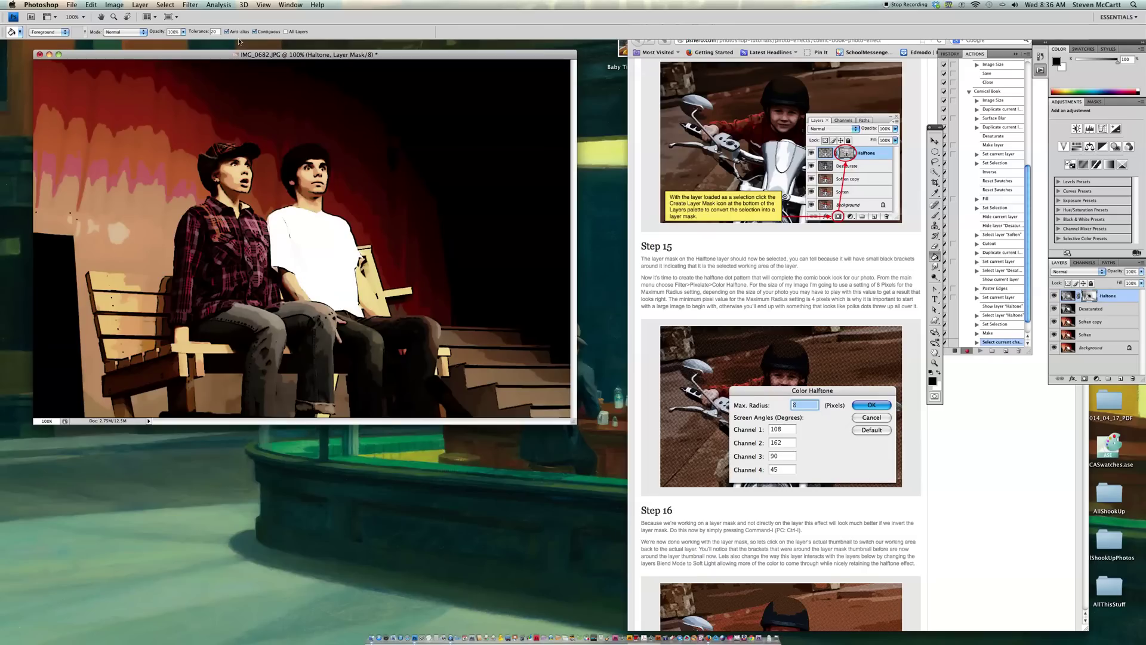
Step: Apply Pixelate > Color Halftone at the default radius, then undo it
{"action": "left_click", "coordinate": [190, 5]}
{"action": "mouse_move", "coordinate": [195, 118]}
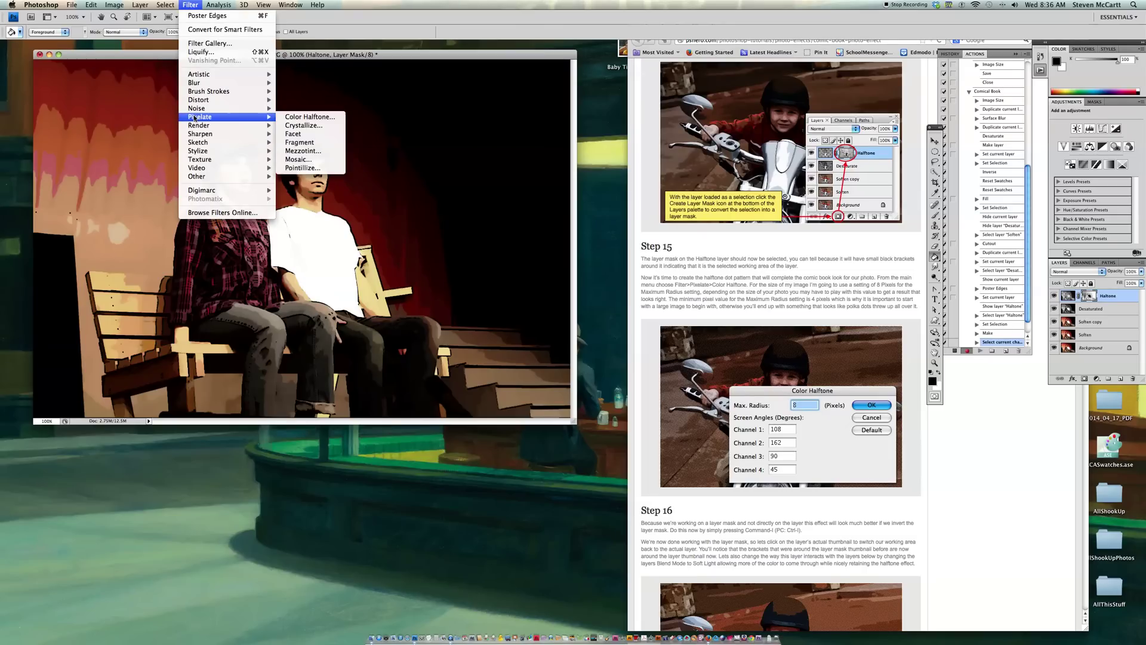
{"action": "left_click", "coordinate": [289, 117]}
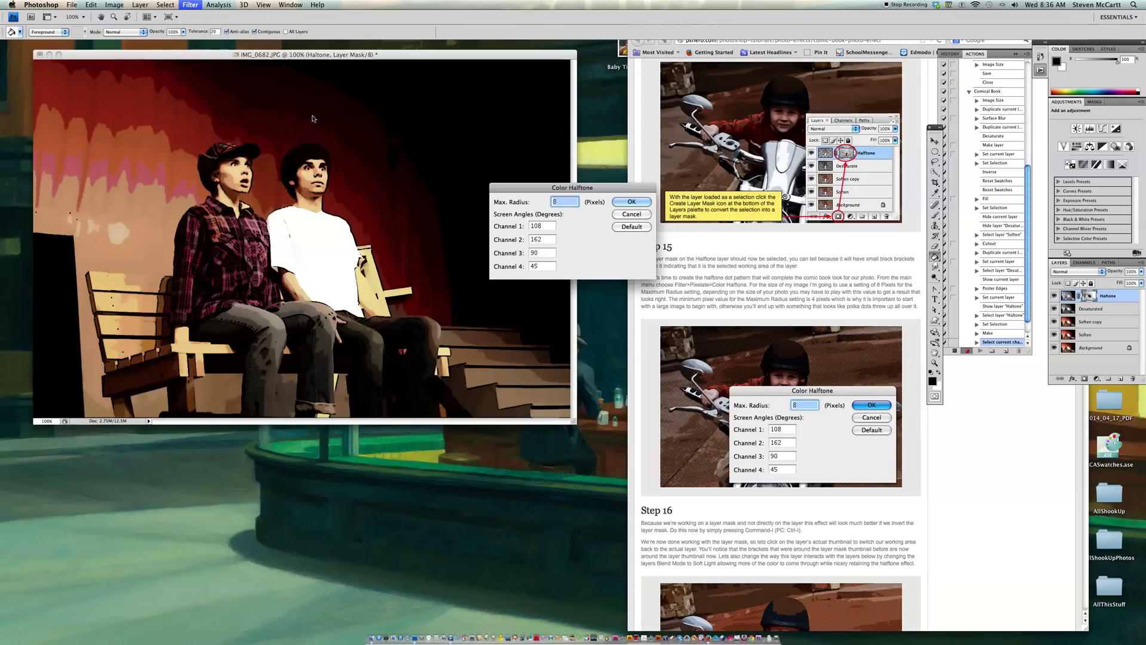
{"action": "left_click", "coordinate": [632, 202]}
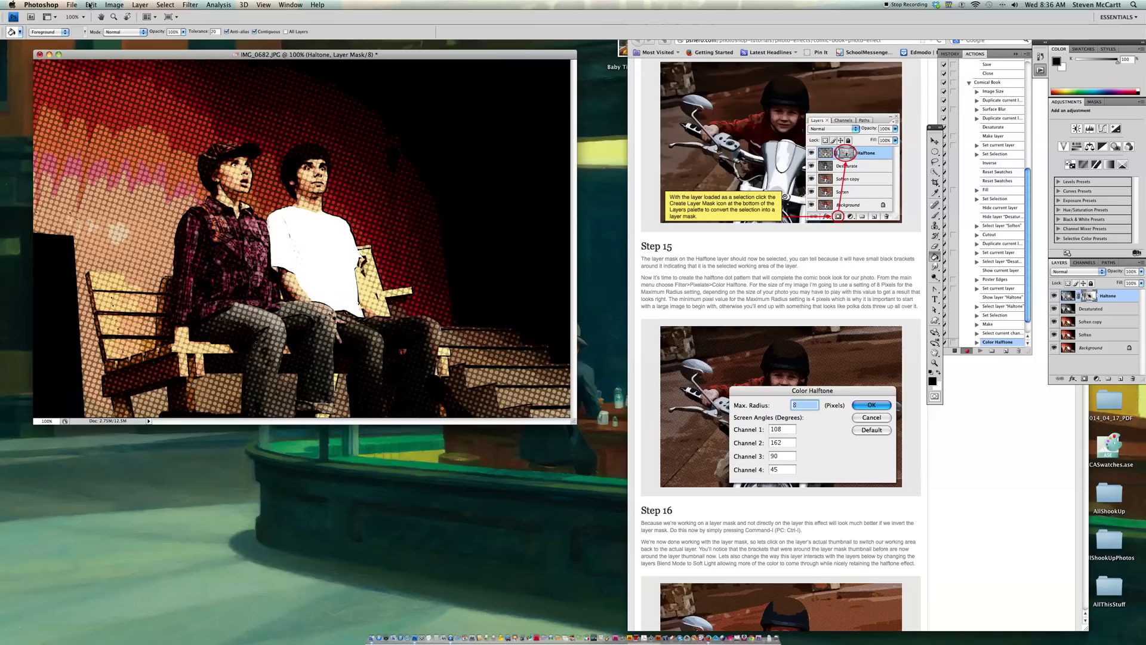
{"action": "left_click", "coordinate": [90, 5]}
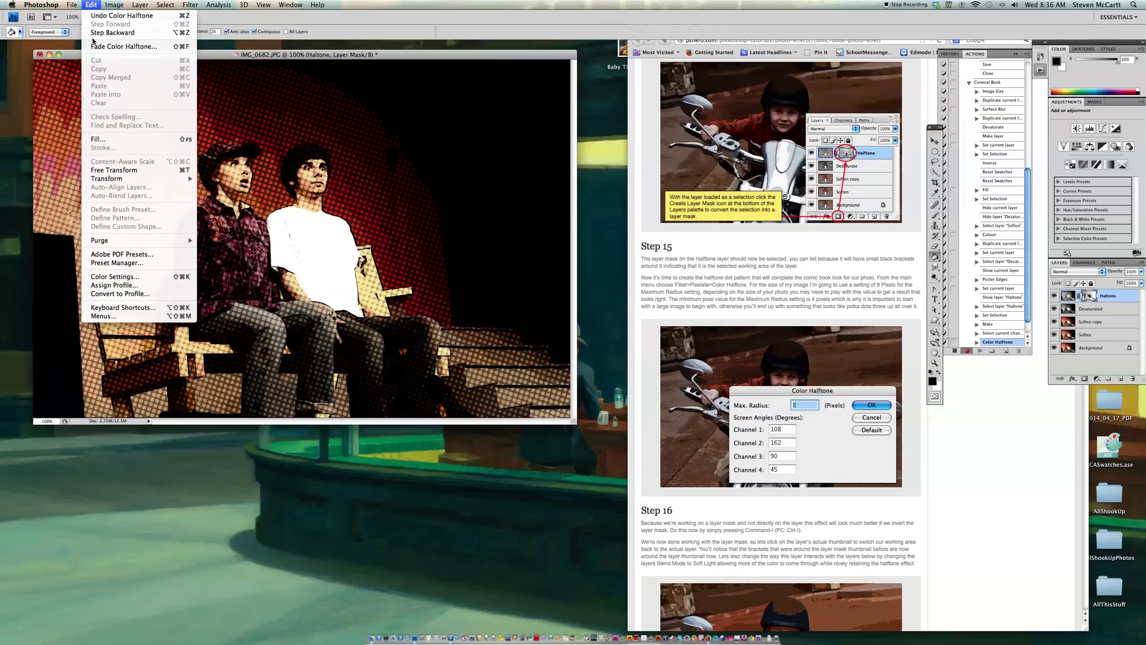
{"action": "left_click", "coordinate": [122, 16]}
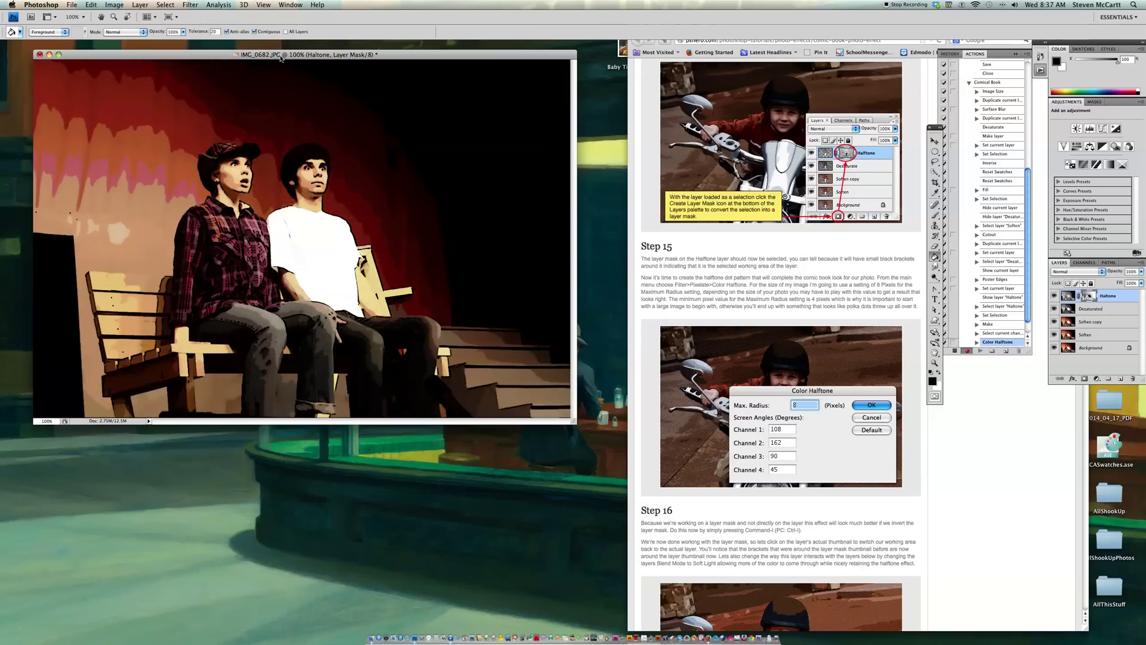
Step: Reapply Color Halftone to the Halftone mask with a max radius of 4
{"action": "left_click", "coordinate": [191, 5]}
{"action": "mouse_move", "coordinate": [202, 103]}
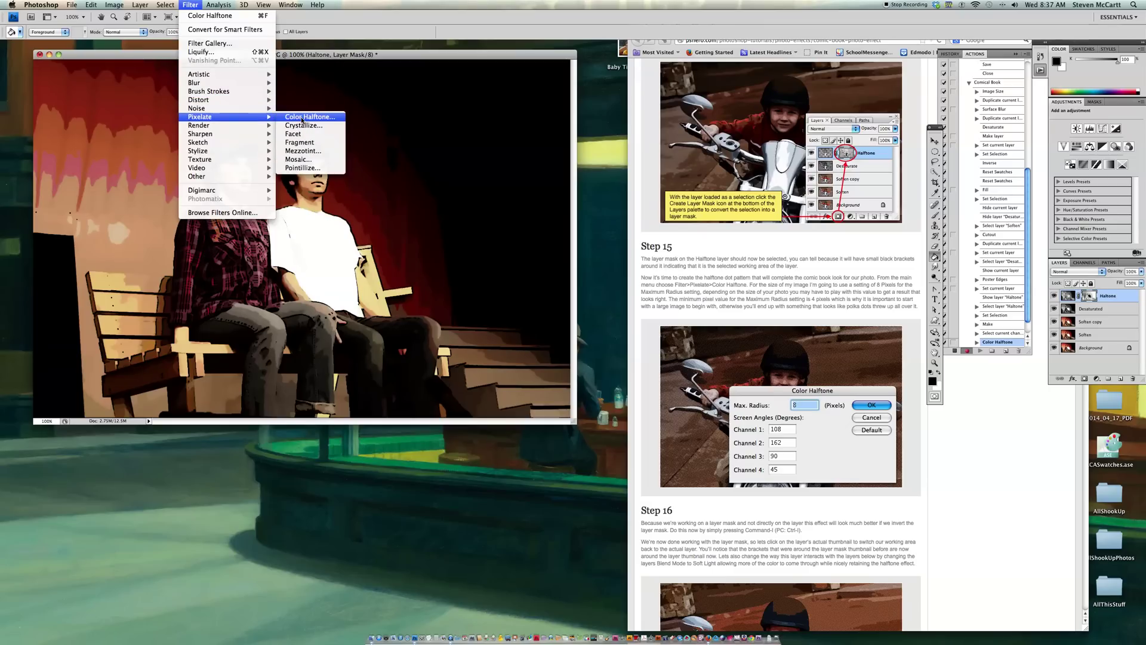
{"action": "left_click", "coordinate": [302, 117]}
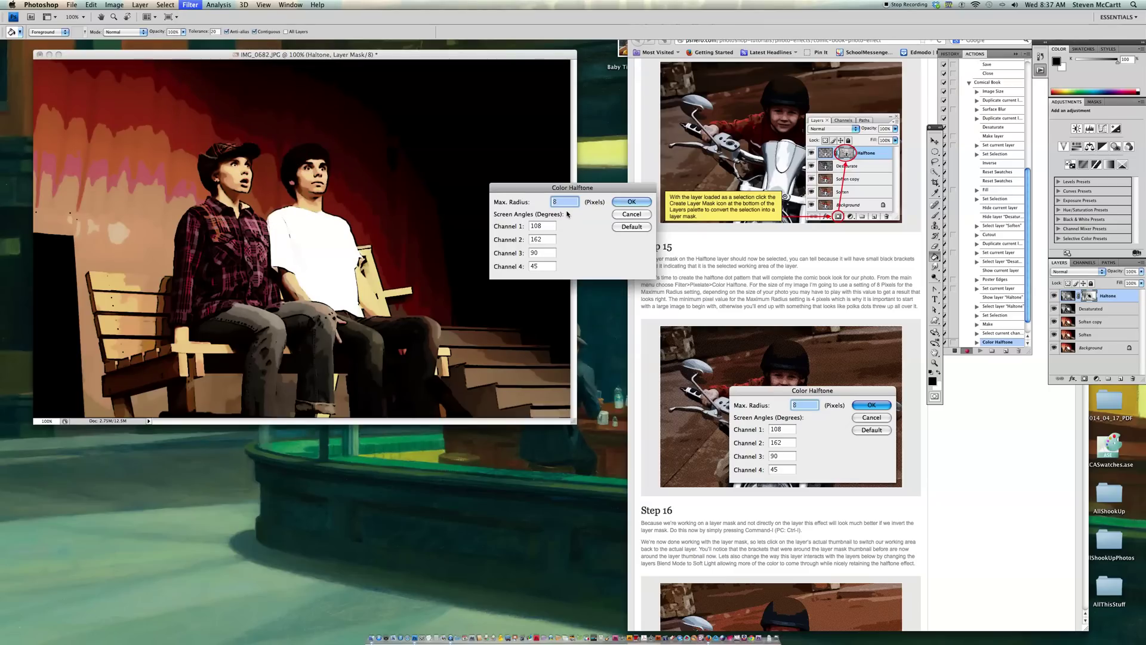
{"action": "type", "text": "4"}
{"action": "left_click", "coordinate": [632, 202]}
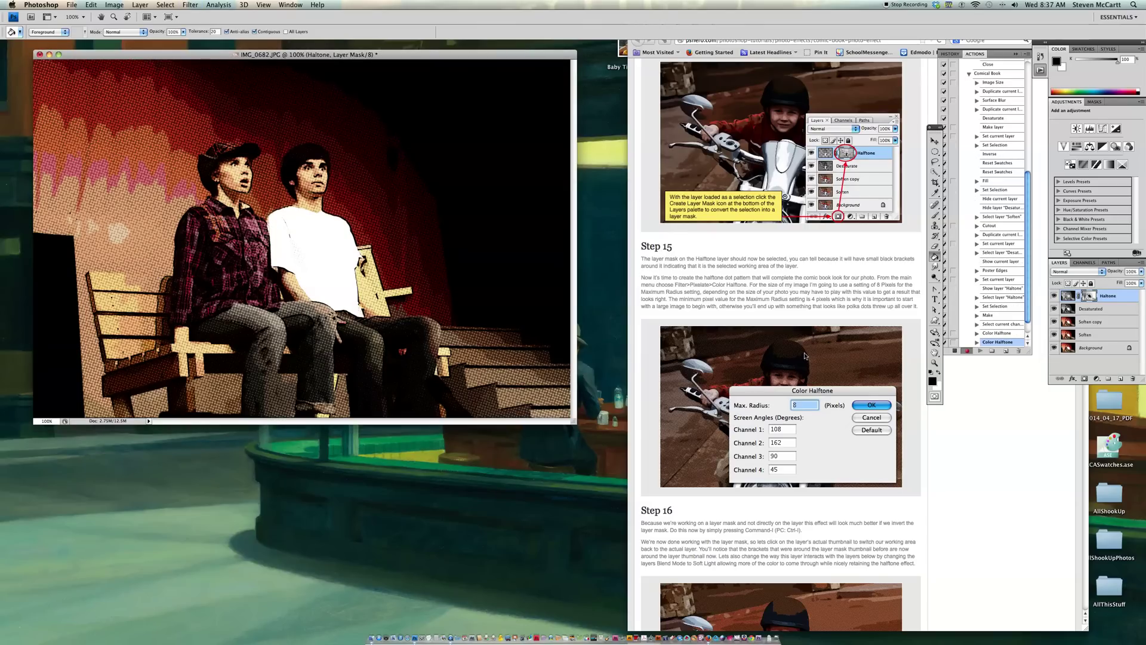
Step: Invert the Halftone layer mask with Image > Adjustments > Invert
{"action": "scroll", "coordinate": [911, 424], "scroll_direction": "down", "scroll_amount": 5}
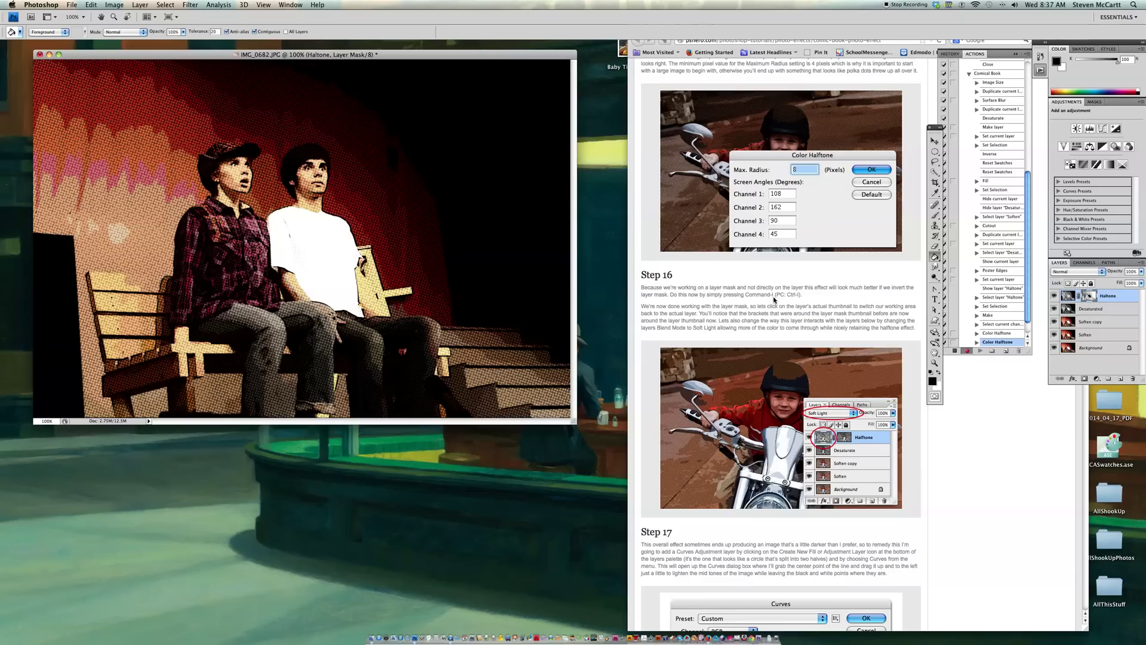
{"action": "left_click", "coordinate": [169, 4]}
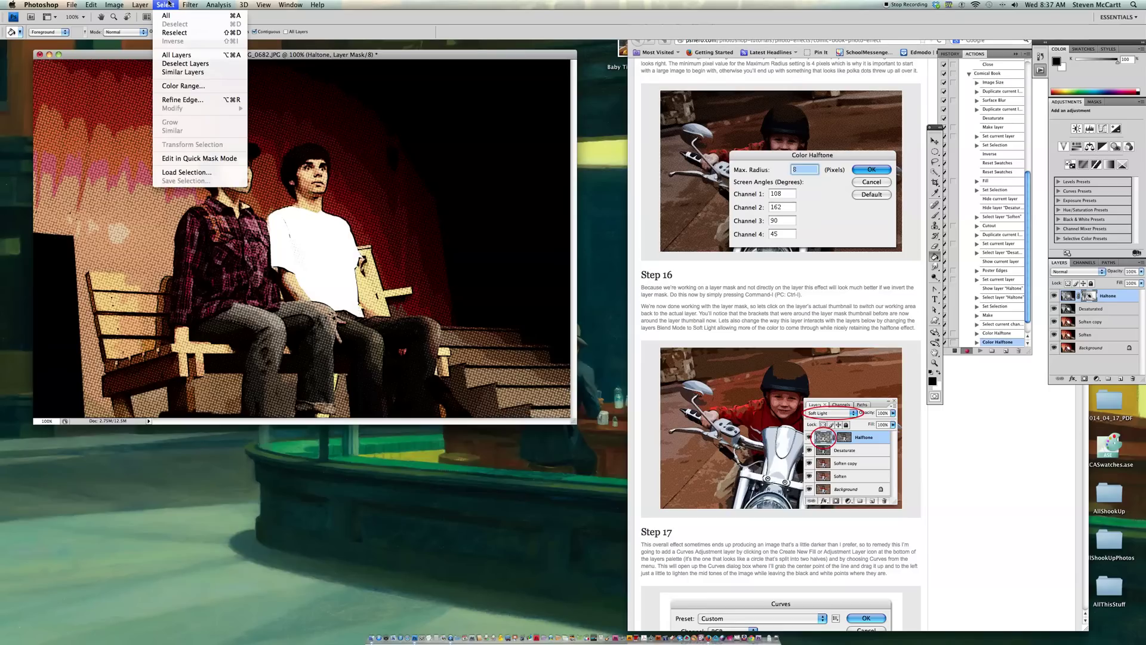
{"action": "mouse_move", "coordinate": [111, 4]}
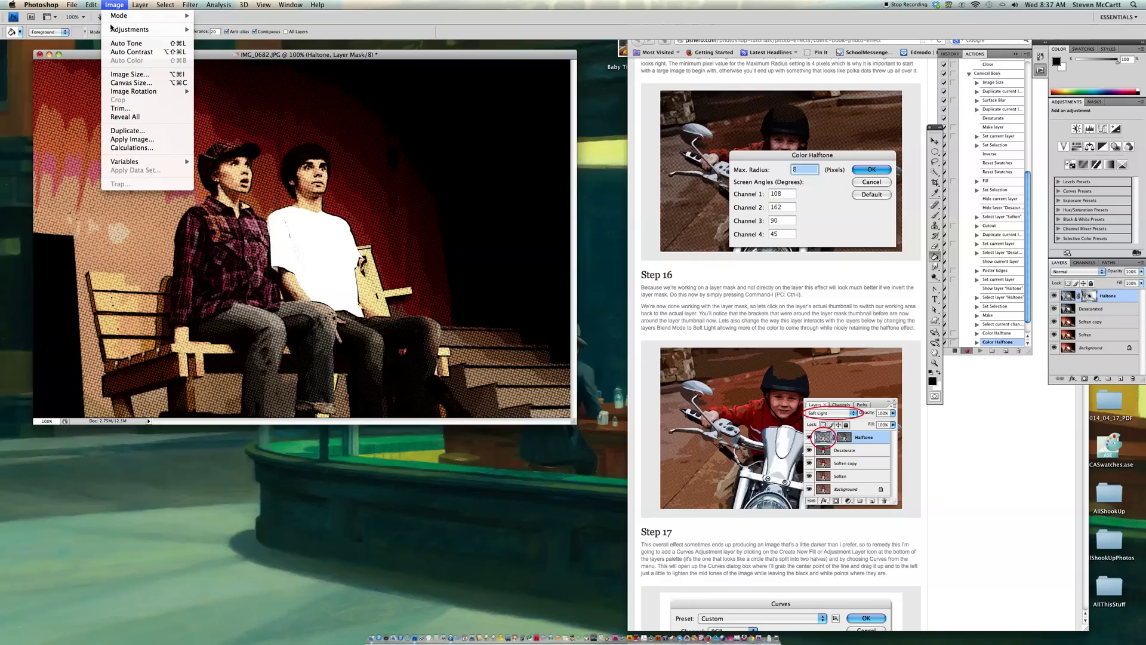
{"action": "mouse_move", "coordinate": [111, 28]}
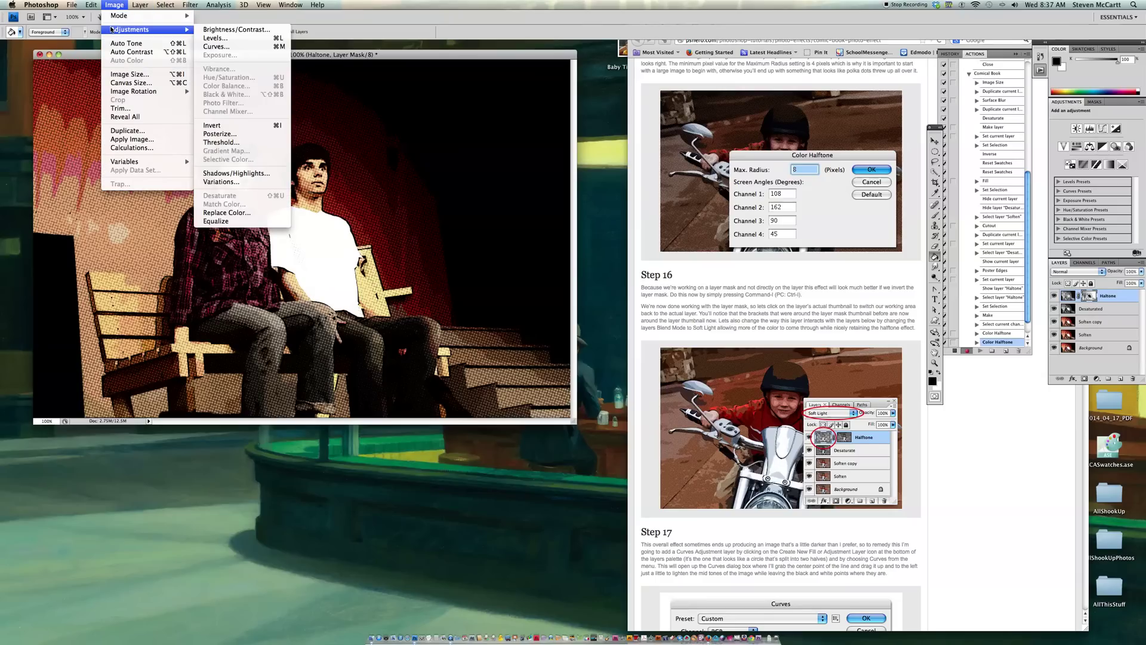
{"action": "left_click", "coordinate": [240, 125]}
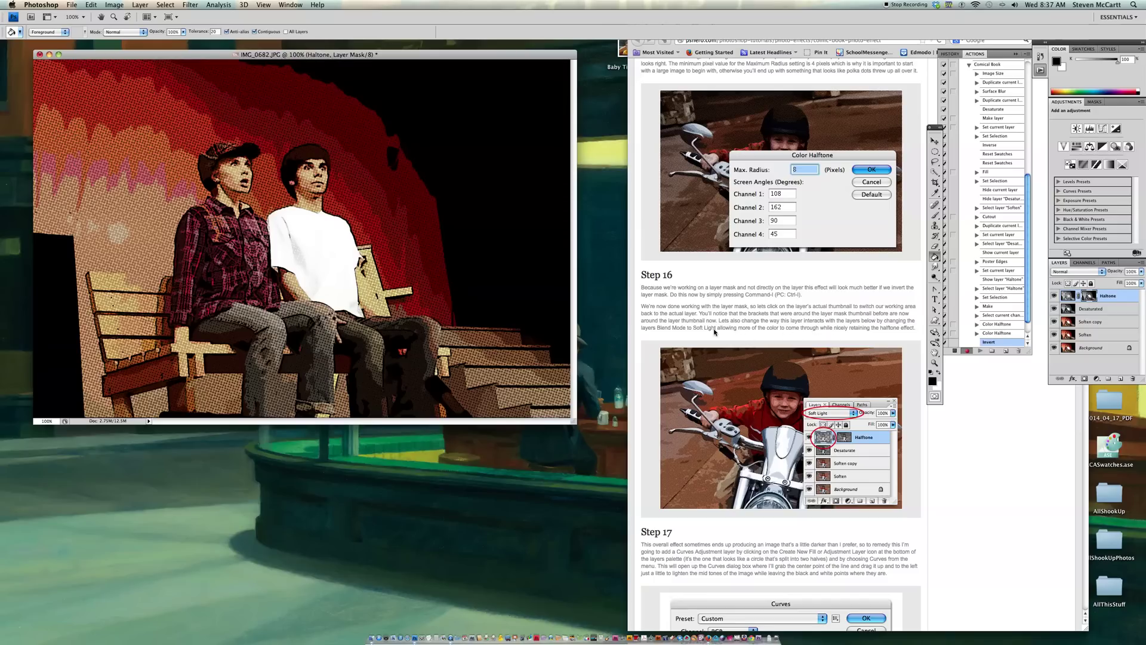
Step: Set the Halftone layer's blend mode to Soft Light
{"action": "left_click", "coordinate": [1069, 272]}
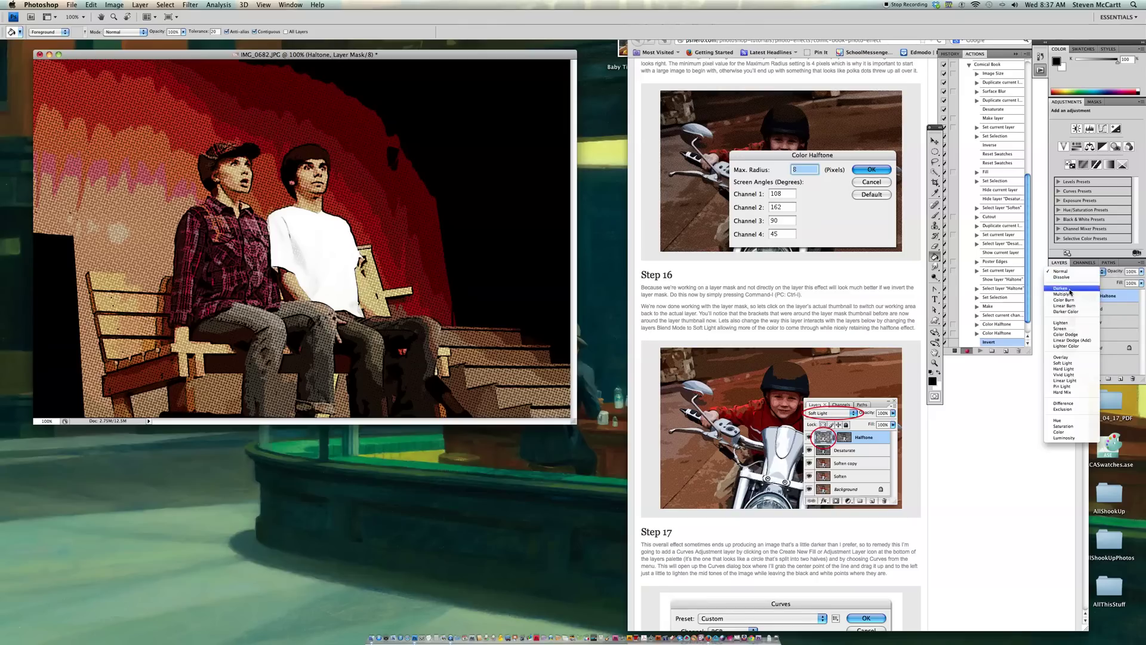
{"action": "left_click", "coordinate": [1073, 366]}
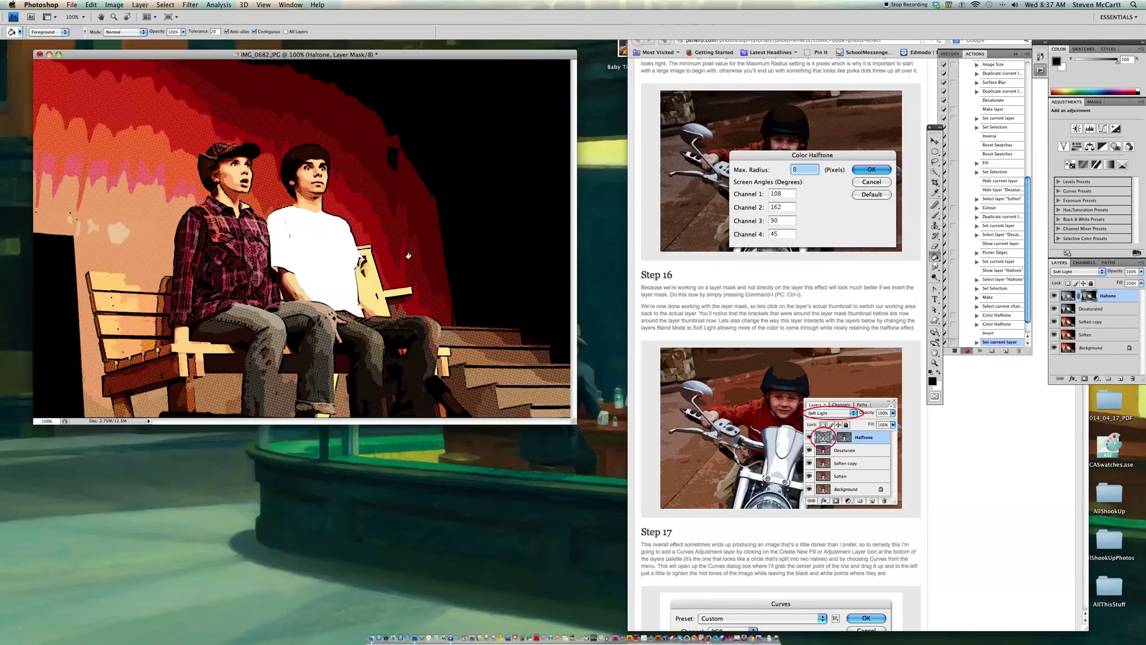
{"action": "scroll", "coordinate": [809, 333], "scroll_direction": "down", "scroll_amount": 1}
Step: Add a Curves 1 adjustment layer above Halftone and lift its midtone point slightly
{"action": "scroll", "coordinate": [810, 333], "scroll_direction": "down", "scroll_amount": 5}
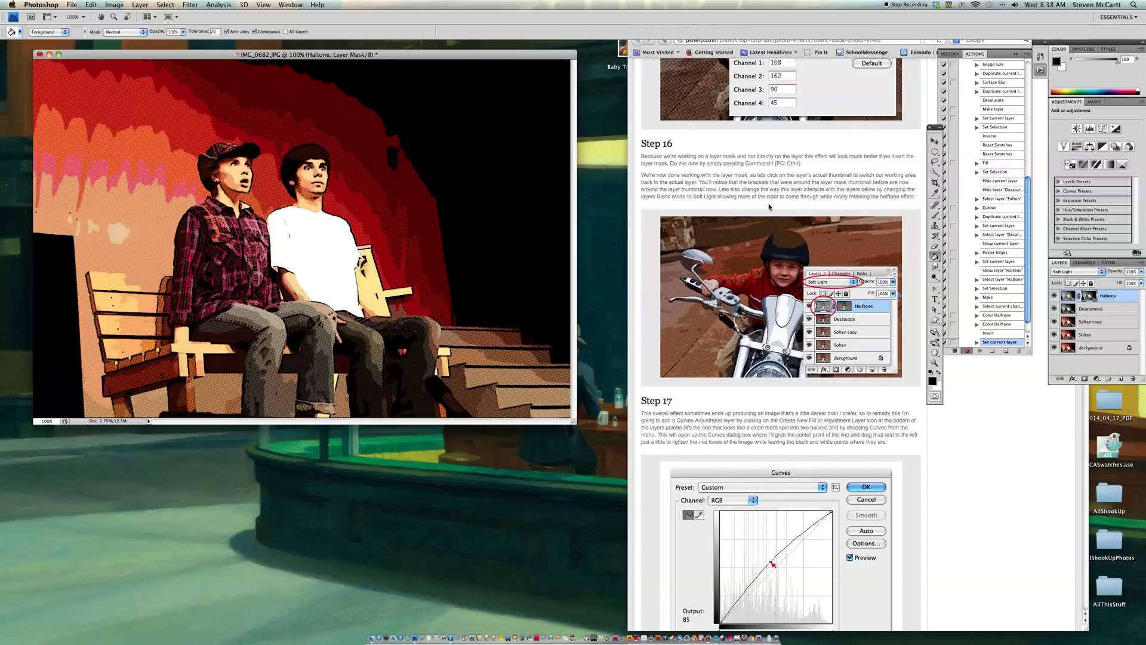
{"action": "scroll", "coordinate": [734, 329], "scroll_direction": "down", "scroll_amount": 6}
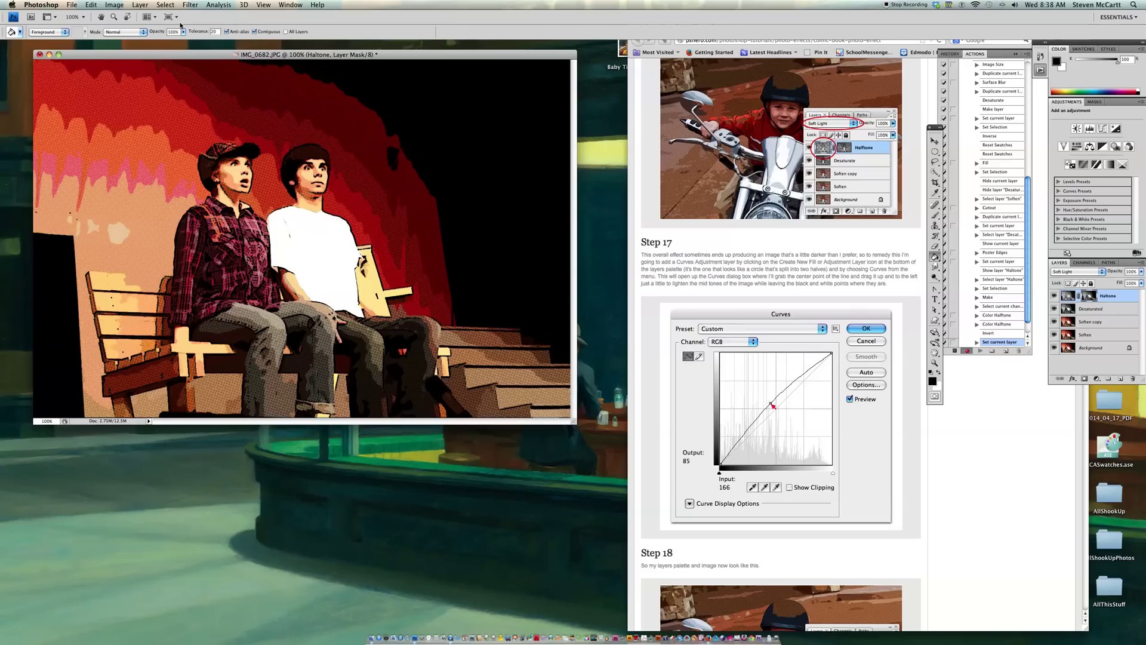
{"action": "left_click", "coordinate": [115, 5]}
{"action": "mouse_move", "coordinate": [167, 29]}
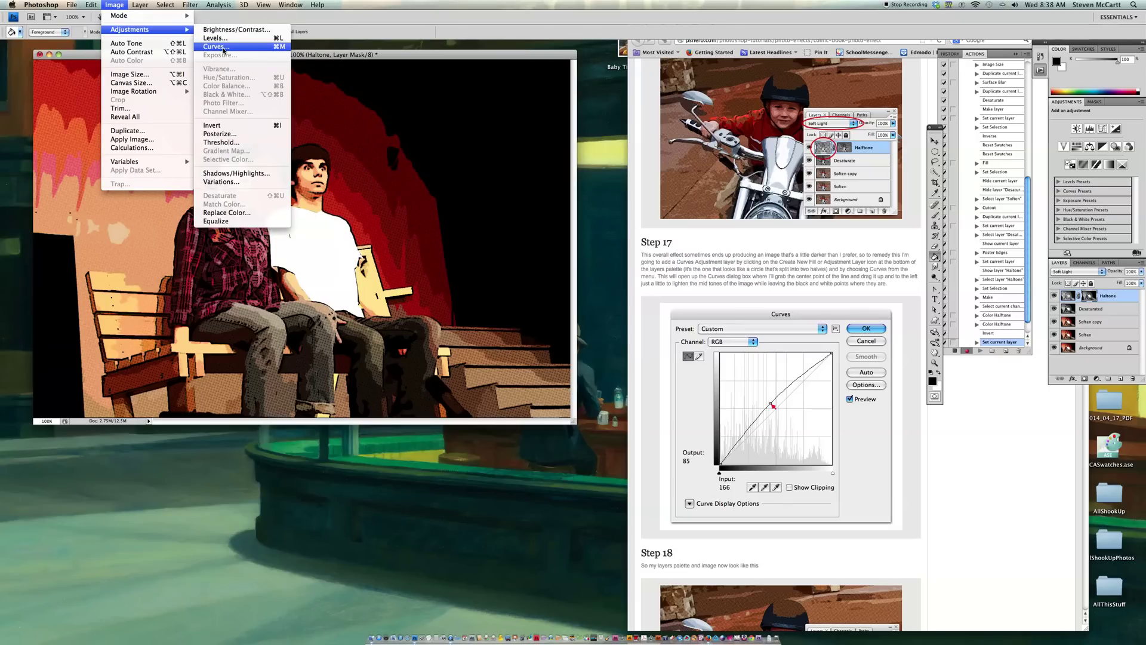
{"action": "left_click", "coordinate": [361, 3]}
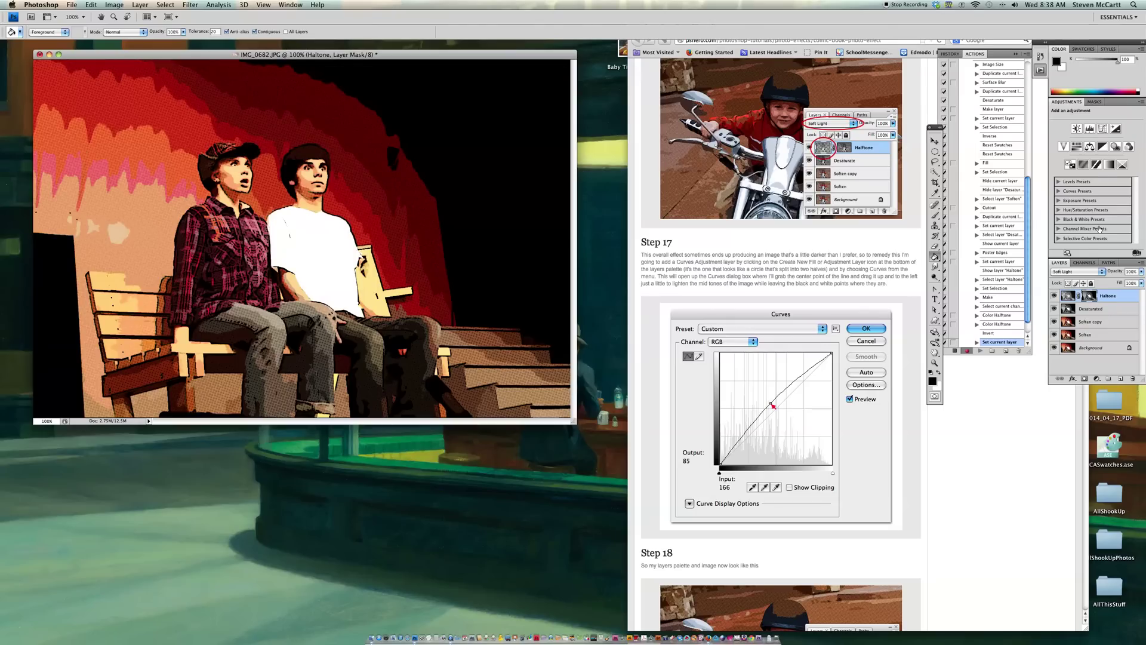
{"action": "left_click", "coordinate": [1103, 129]}
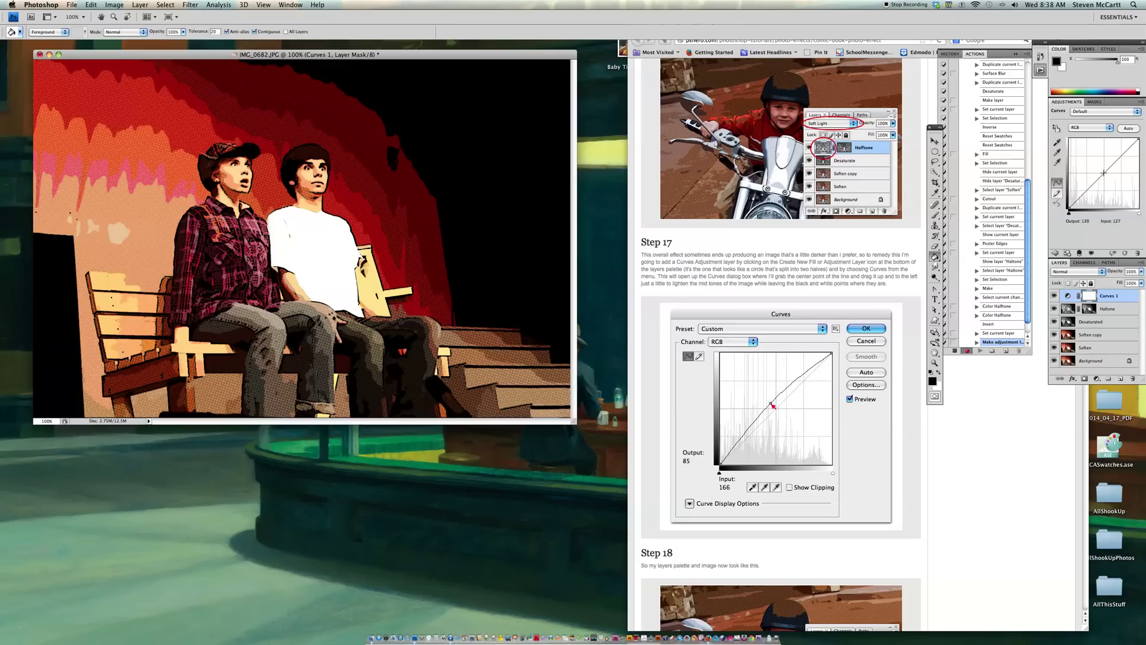
{"action": "left_click_drag", "start_coordinate": [1104, 177], "coordinate": [1099, 174]}
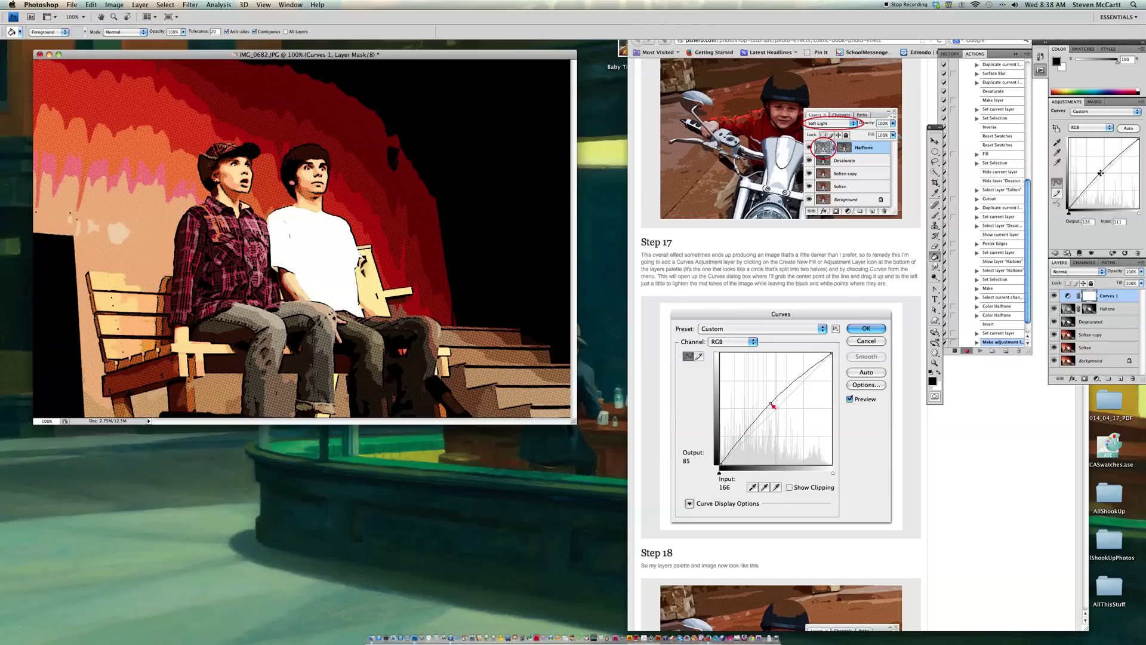
Step: Create a new layer named 'Outline' and fill it with the black foreground colour
{"action": "scroll", "coordinate": [915, 321], "scroll_direction": "down", "scroll_amount": 10}
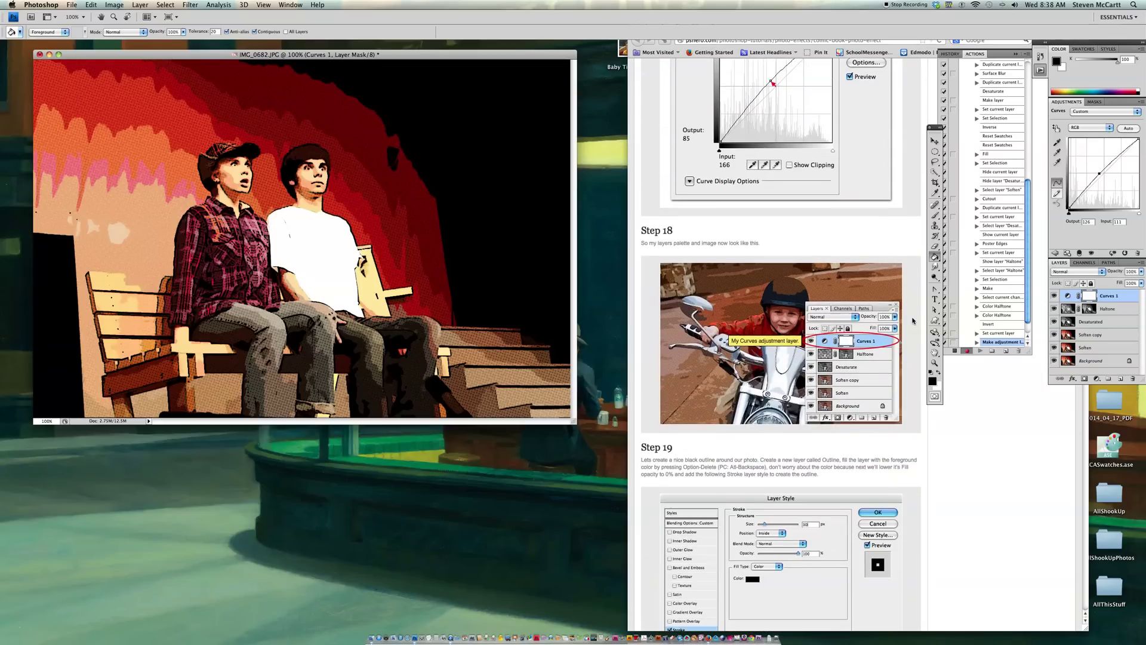
{"action": "scroll", "coordinate": [913, 320], "scroll_direction": "down", "scroll_amount": 2}
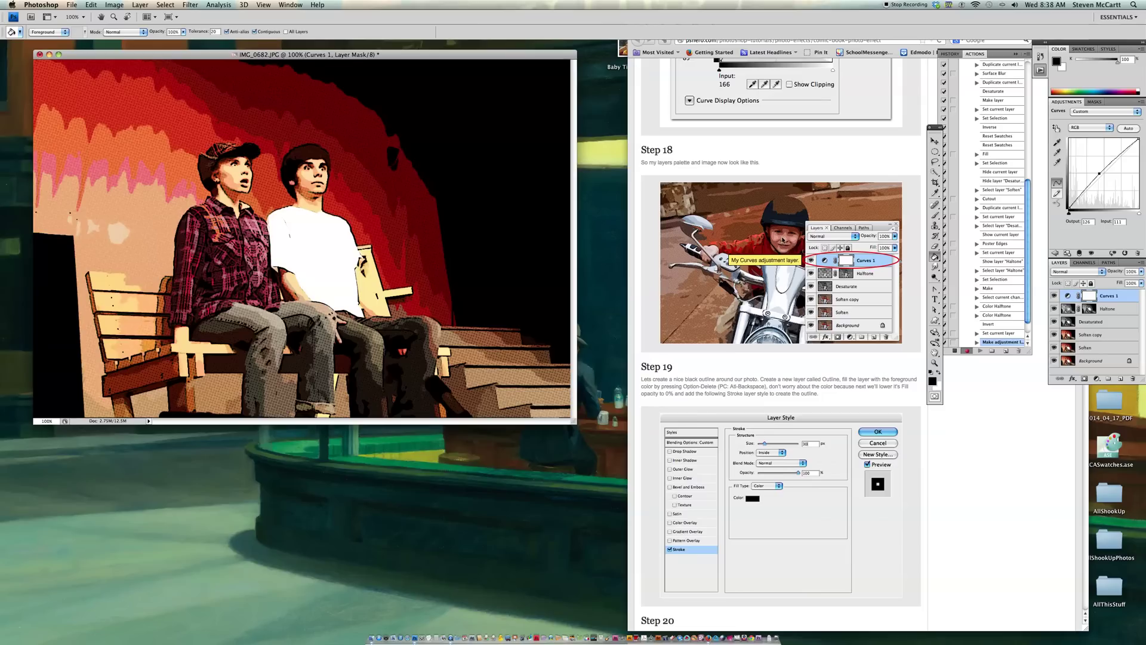
{"action": "scroll", "coordinate": [782, 238], "scroll_direction": "down", "scroll_amount": 3}
{"action": "scroll", "coordinate": [742, 272], "scroll_direction": "down", "scroll_amount": 3}
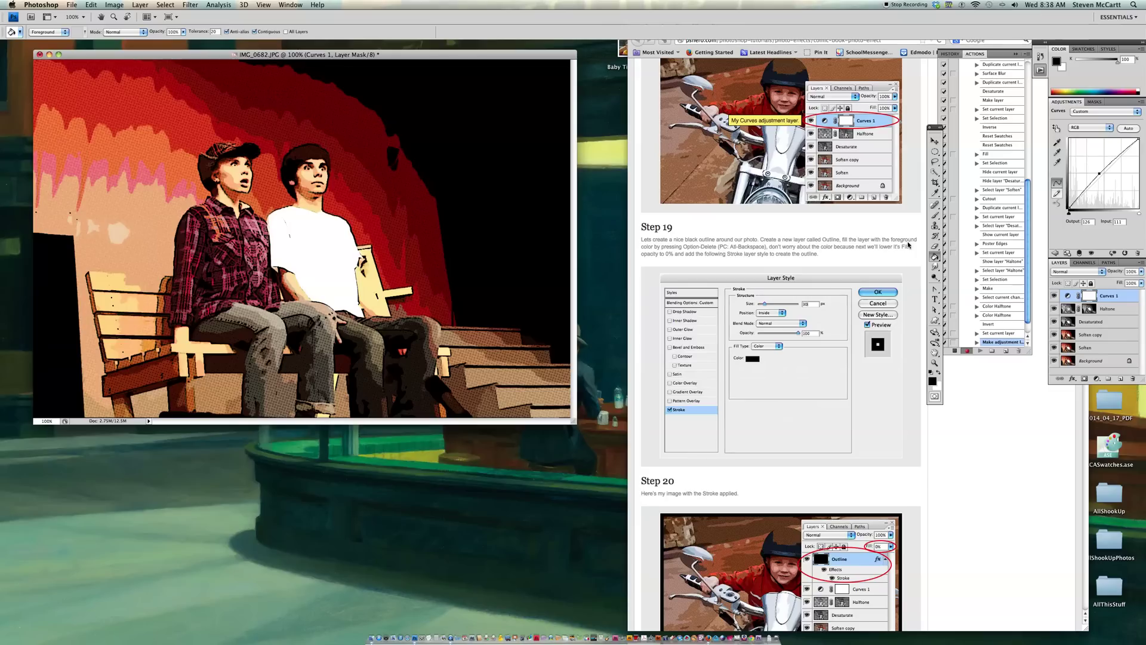
{"action": "scroll", "coordinate": [785, 244], "scroll_direction": "up", "scroll_amount": 1}
{"action": "scroll", "coordinate": [785, 244], "scroll_direction": "up", "scroll_amount": 3}
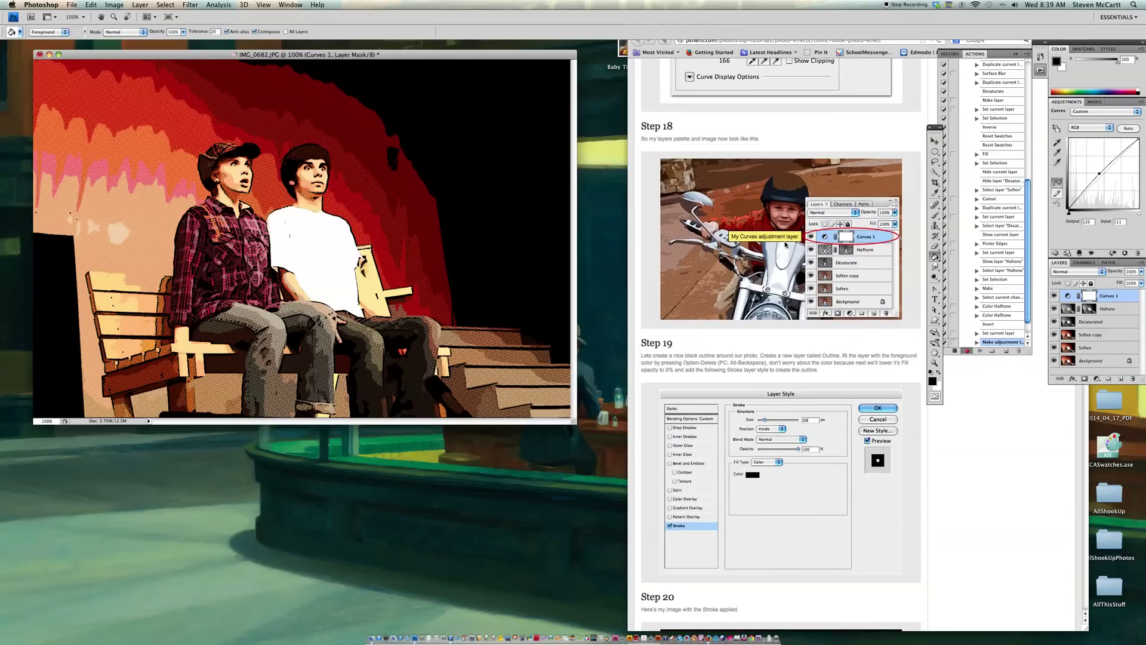
{"action": "scroll", "coordinate": [785, 244], "scroll_direction": "down", "scroll_amount": 1}
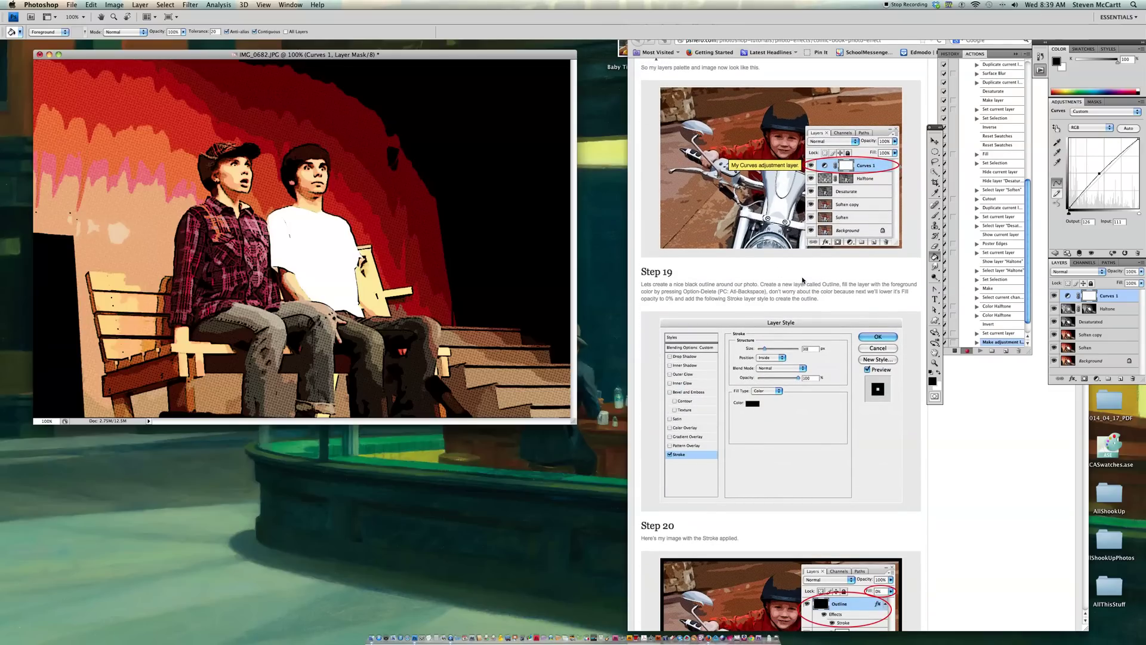
{"action": "left_click", "coordinate": [1140, 263]}
{"action": "left_click", "coordinate": [1070, 266]}
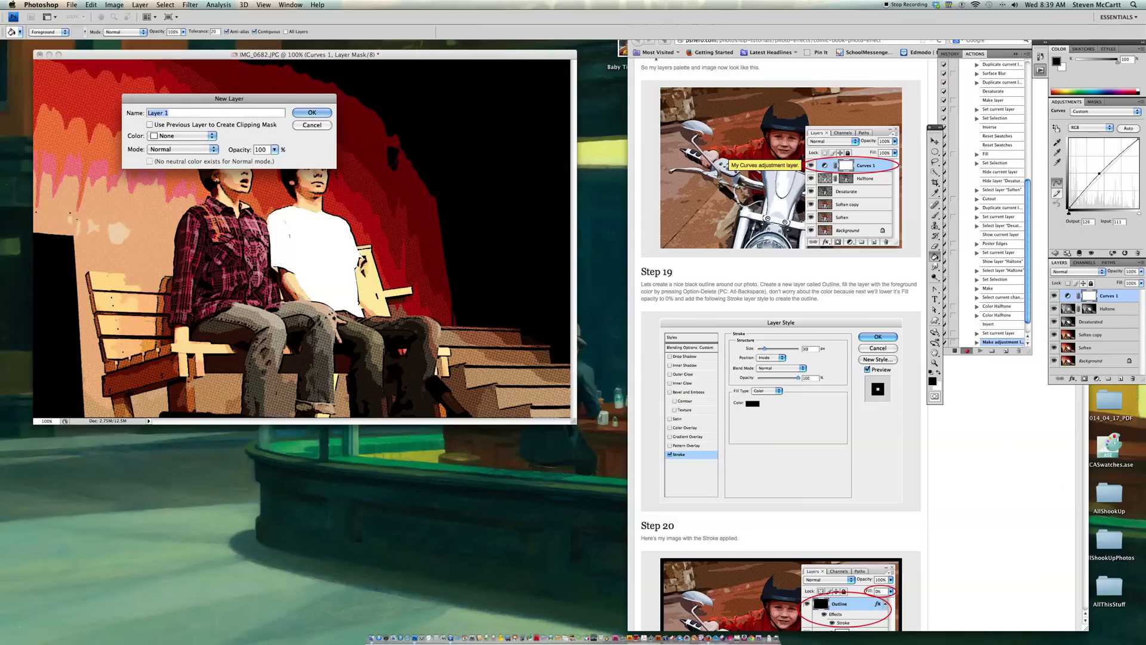
{"action": "type", "text": "Outline"}
{"action": "key", "text": "Return"}
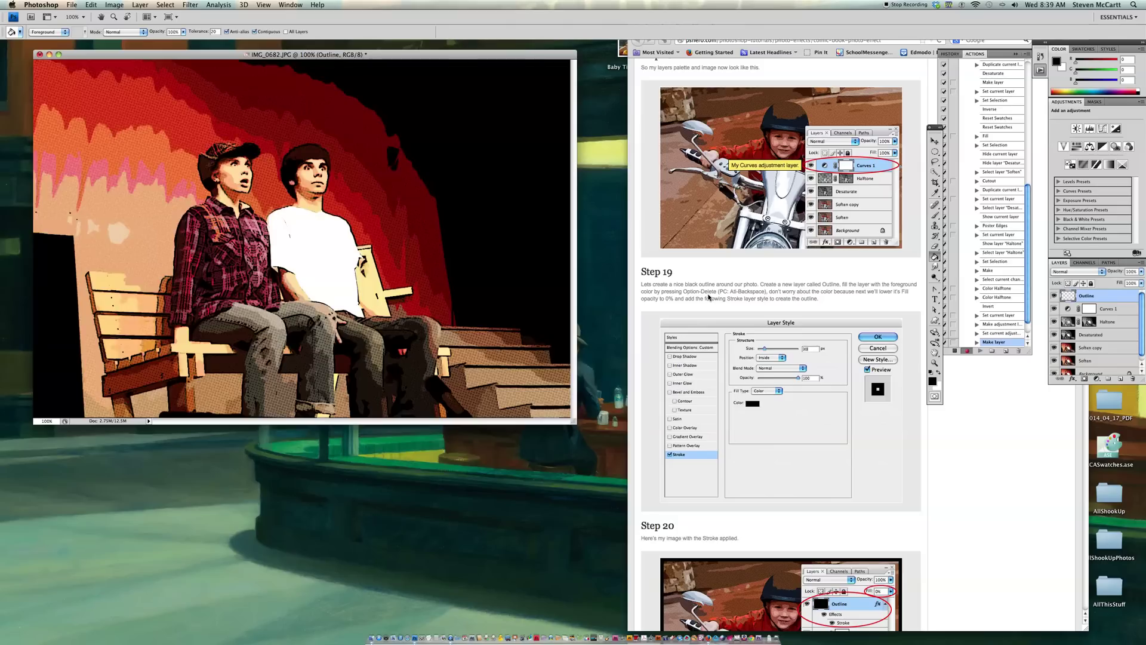
{"action": "key", "text": "alt+BackSpace"}
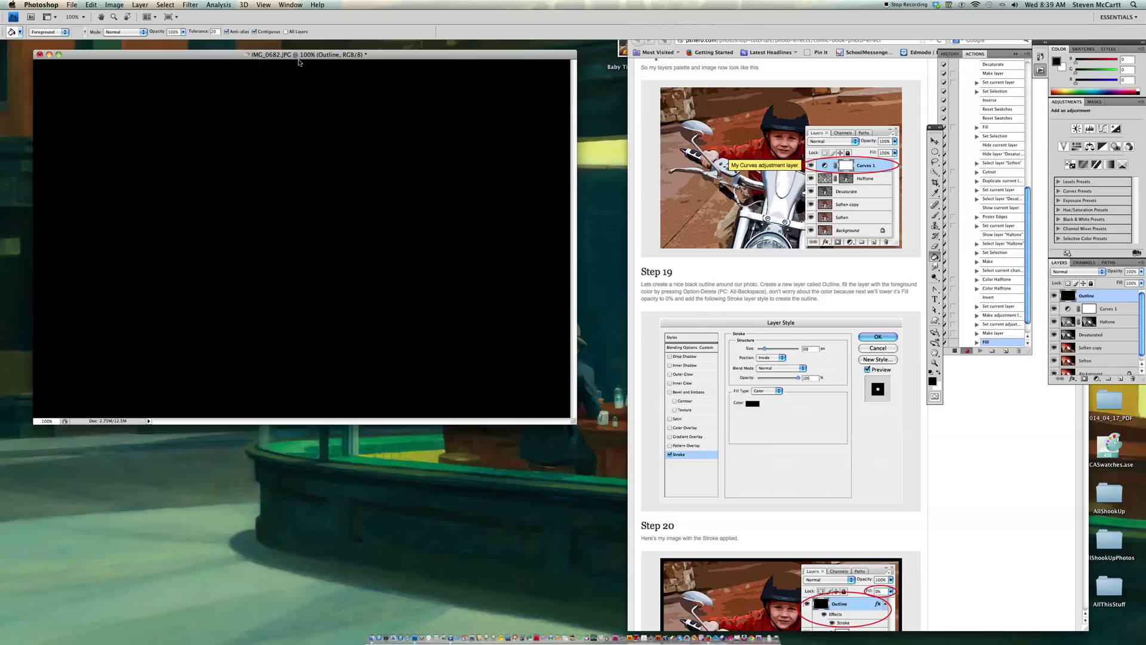
Step: Give the Outline layer a 30 px Inside black Stroke and reduce its Fill to 0%
{"action": "left_click", "coordinate": [109, 5]}
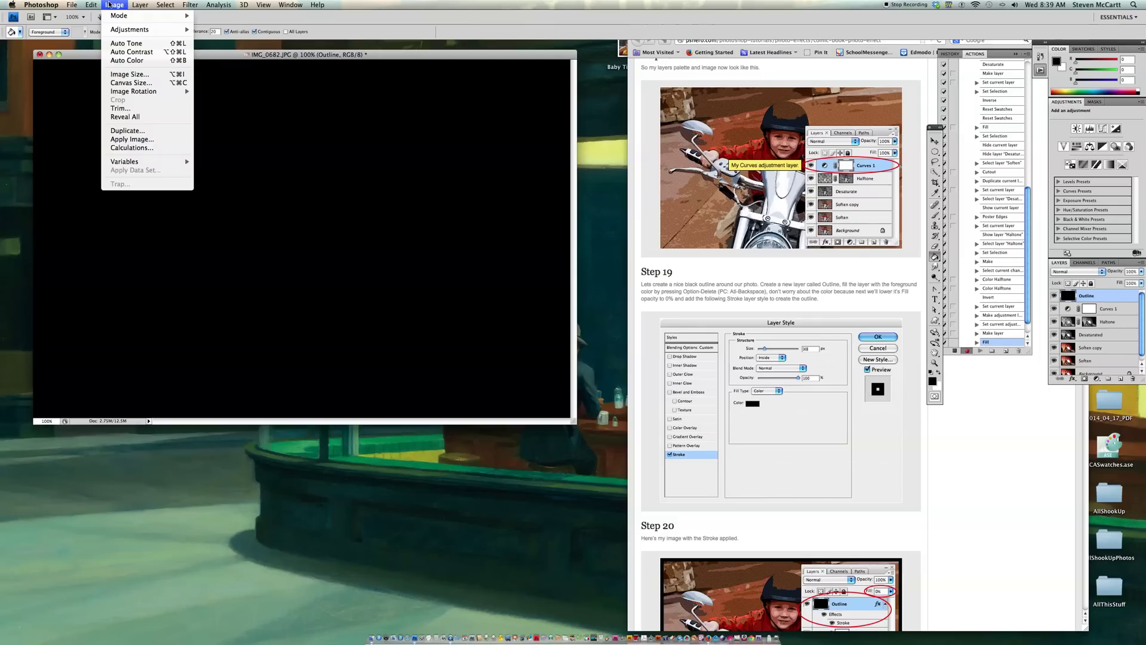
{"action": "mouse_move", "coordinate": [138, 55]}
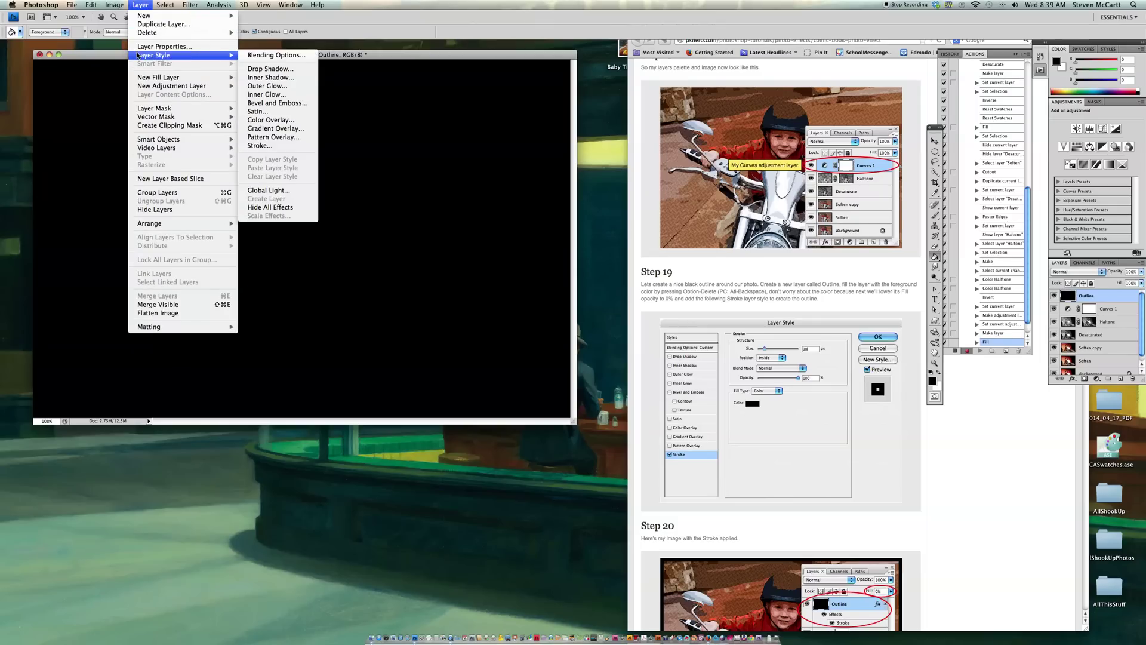
{"action": "left_click", "coordinate": [281, 147]}
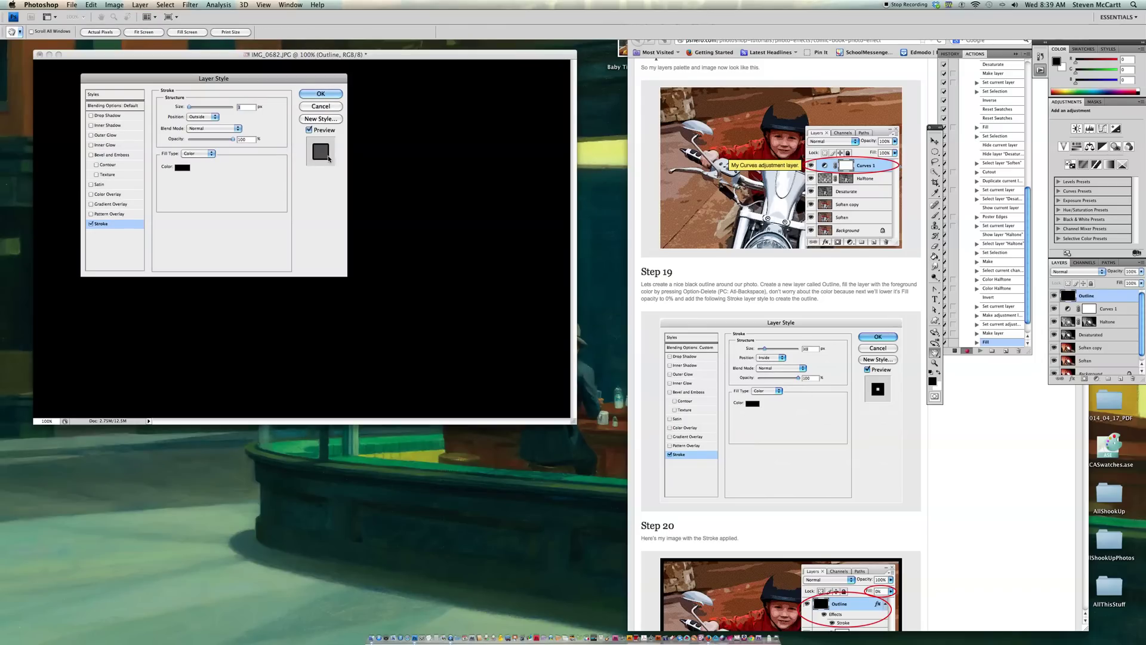
{"action": "left_click_drag", "start_coordinate": [191, 108], "coordinate": [196, 108]}
{"action": "left_click_drag", "start_coordinate": [197, 108], "coordinate": [196, 107]}
{"action": "left_click", "coordinate": [207, 117]}
{"action": "left_click", "coordinate": [207, 122]}
{"action": "left_click", "coordinate": [336, 93]}
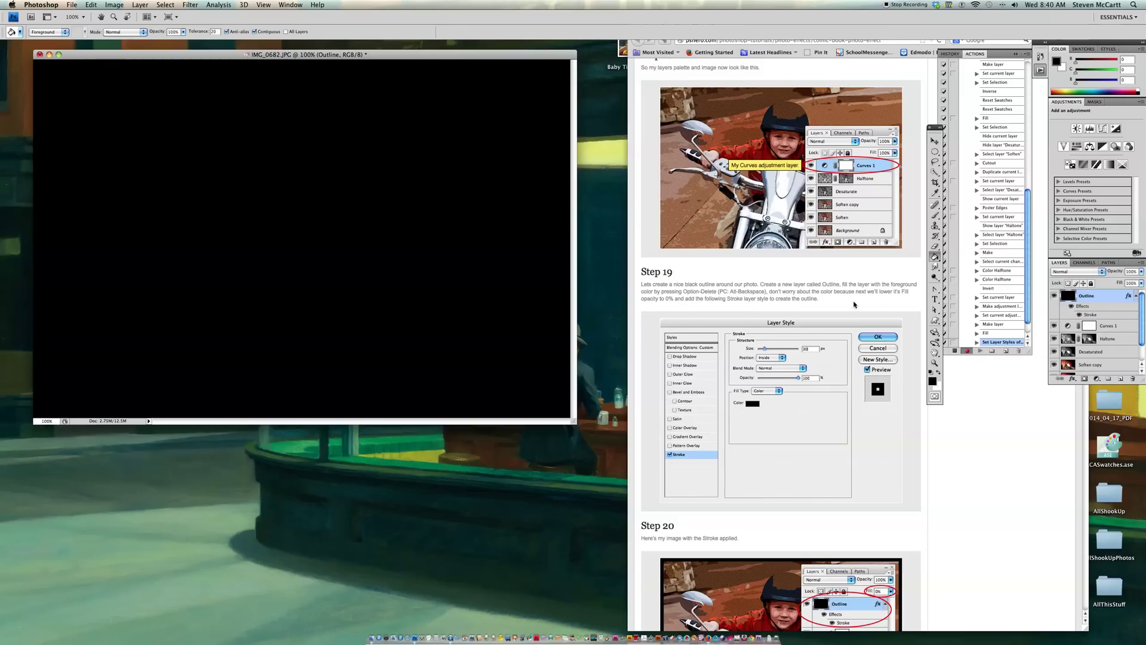
{"action": "left_click", "coordinate": [1141, 282]}
{"action": "left_click_drag", "start_coordinate": [1139, 294], "coordinate": [875, 294]}
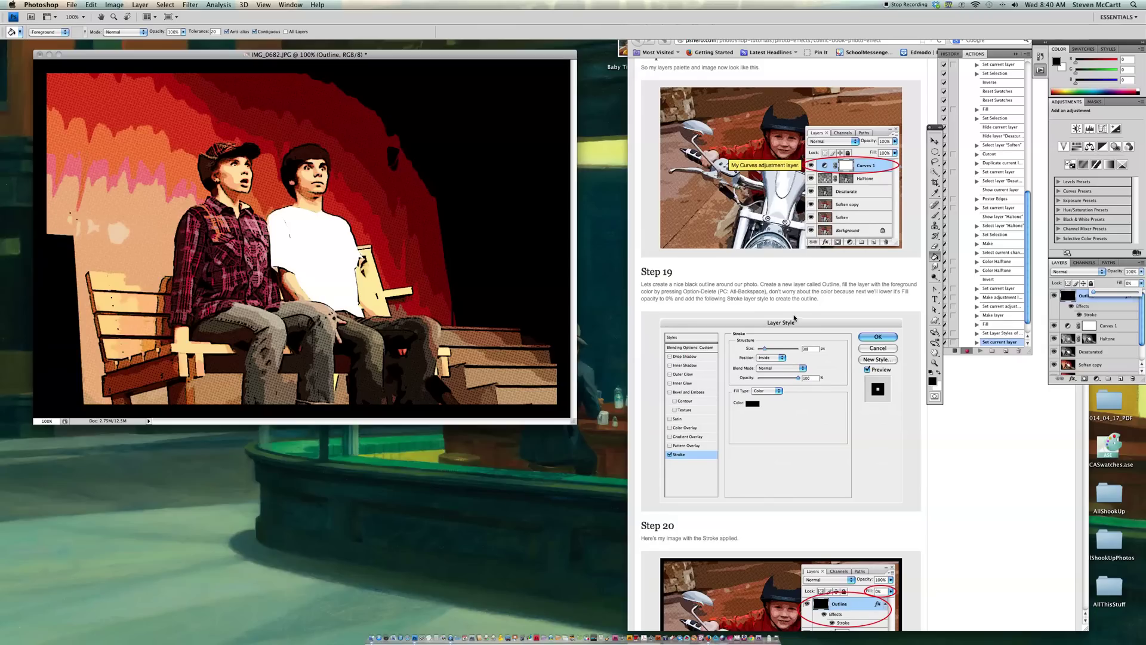
Step: Switch to the Custom Shape Tool and append the All shapes set to the shape picker
{"action": "scroll", "coordinate": [795, 319], "scroll_direction": "down", "scroll_amount": 5}
{"action": "scroll", "coordinate": [795, 318], "scroll_direction": "down", "scroll_amount": 6}
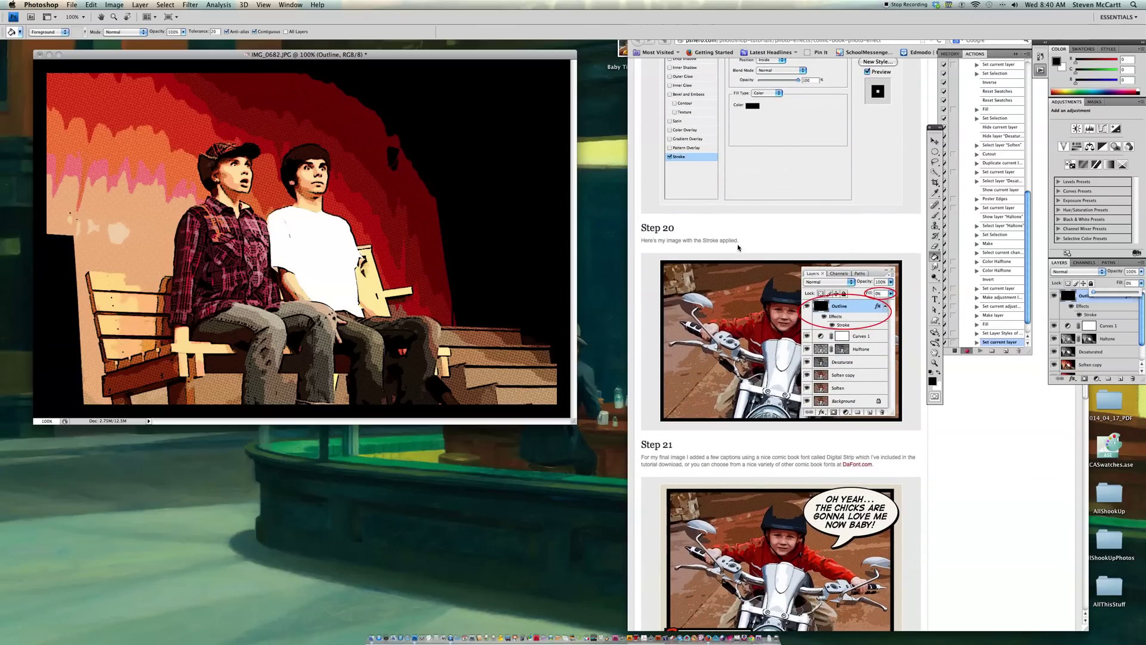
{"action": "scroll", "coordinate": [743, 334], "scroll_direction": "down", "scroll_amount": 6}
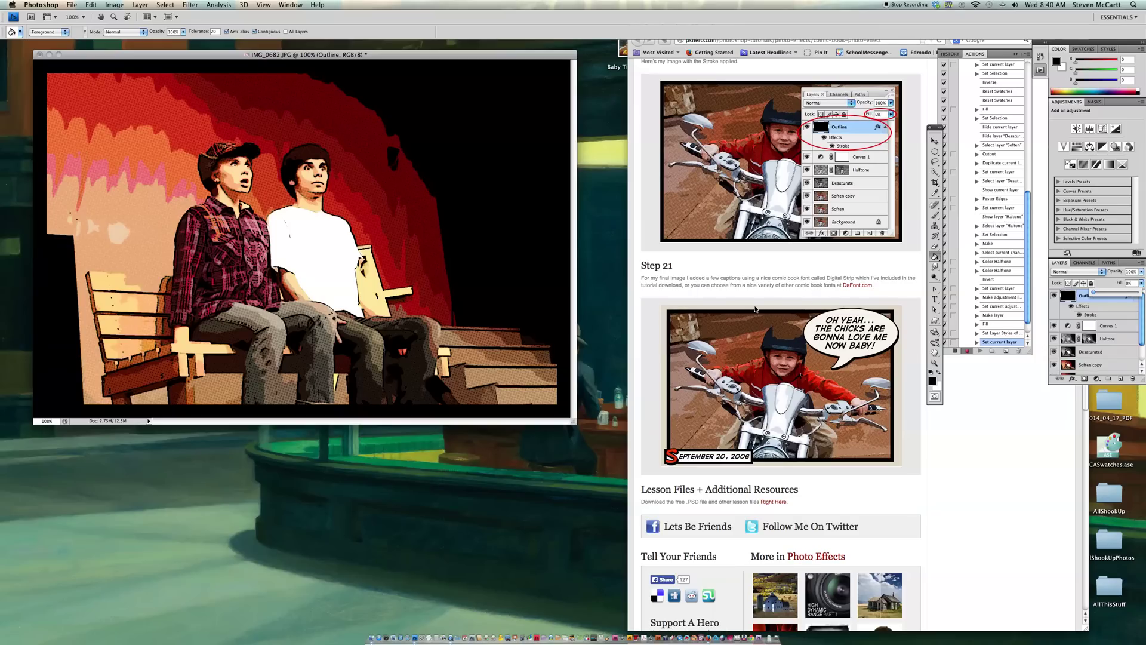
{"action": "left_click_drag", "start_coordinate": [328, 55], "coordinate": [332, 91]}
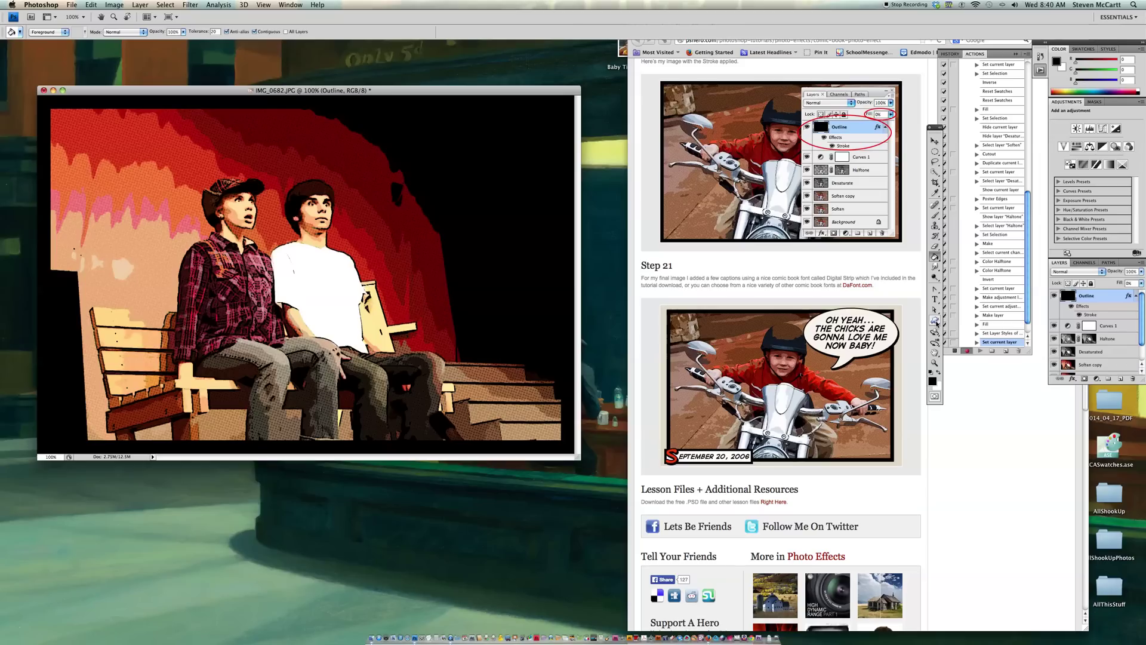
{"action": "left_click", "coordinate": [936, 321]}
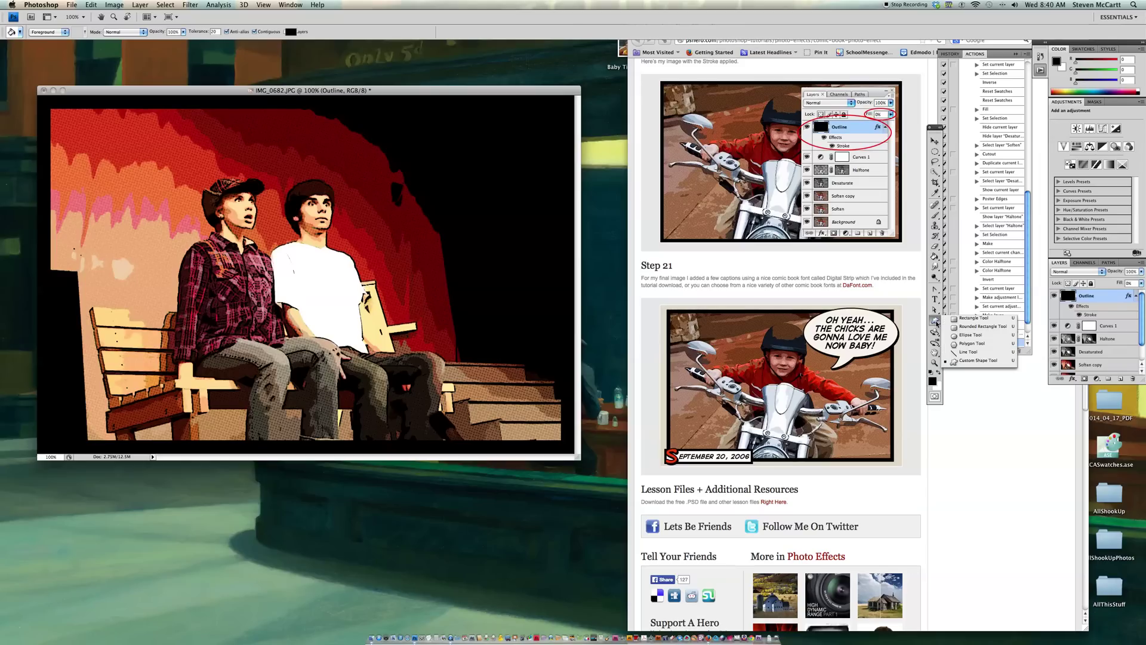
{"action": "left_click", "coordinate": [962, 362]}
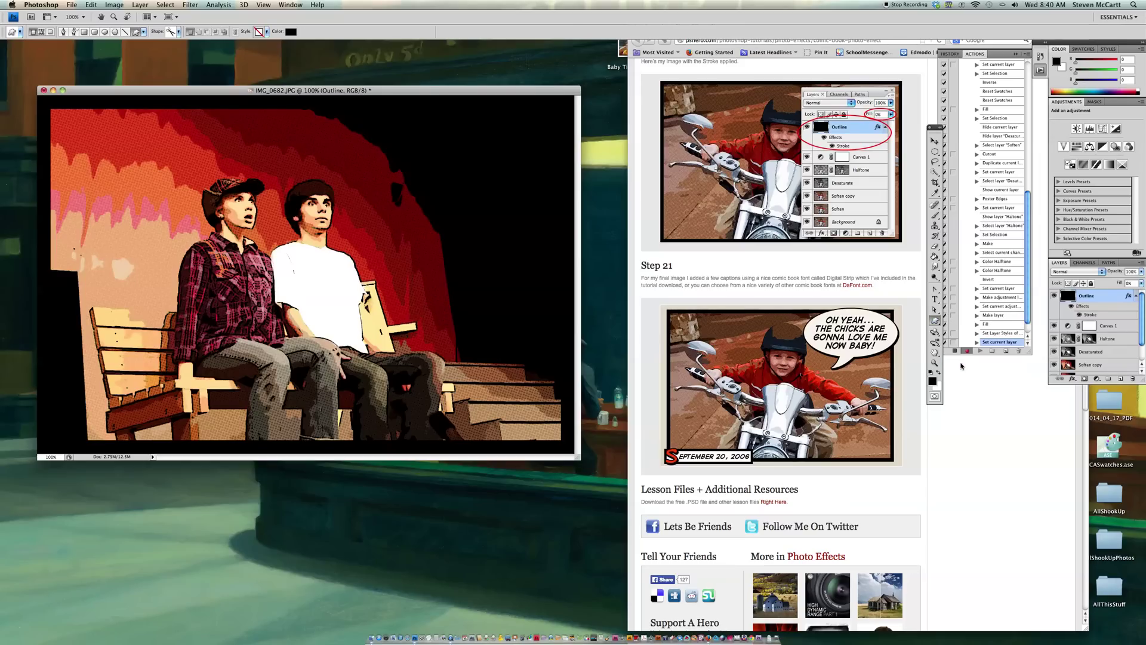
{"action": "left_click", "coordinate": [174, 31]}
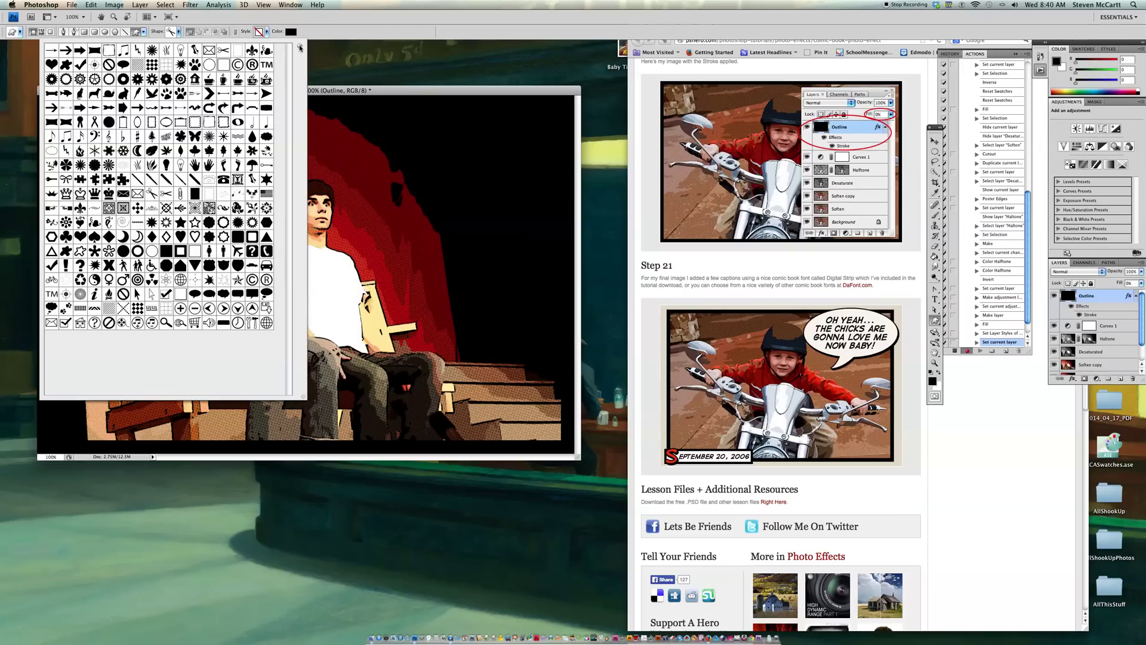
{"action": "left_click", "coordinate": [301, 47]}
{"action": "left_click", "coordinate": [342, 177]}
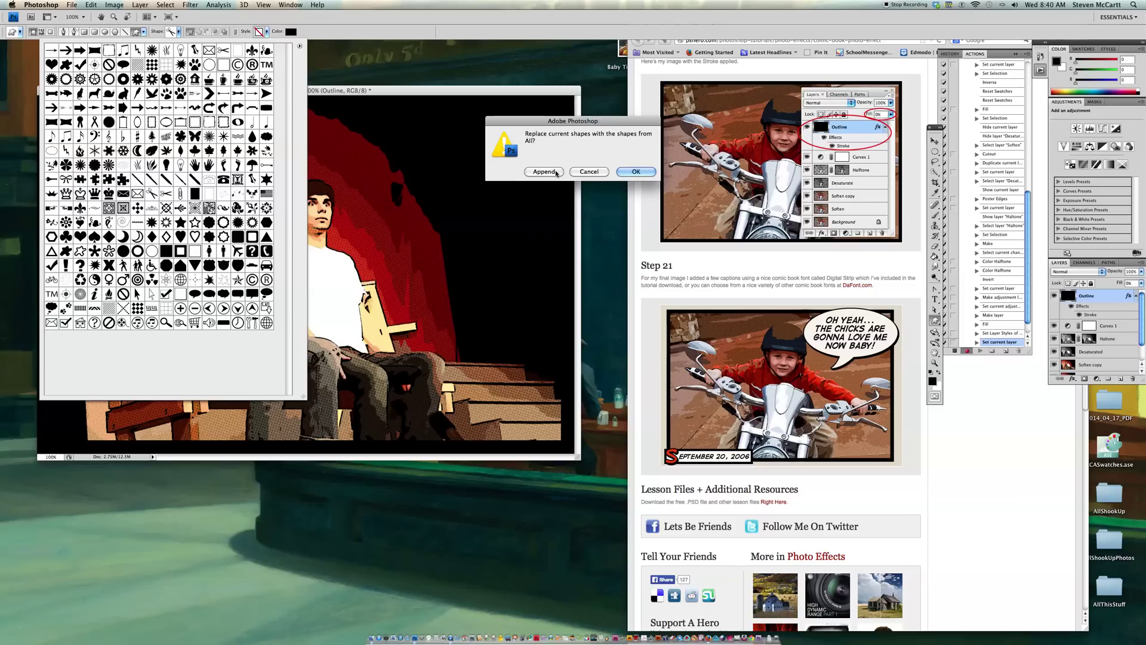
{"action": "left_click", "coordinate": [555, 172]}
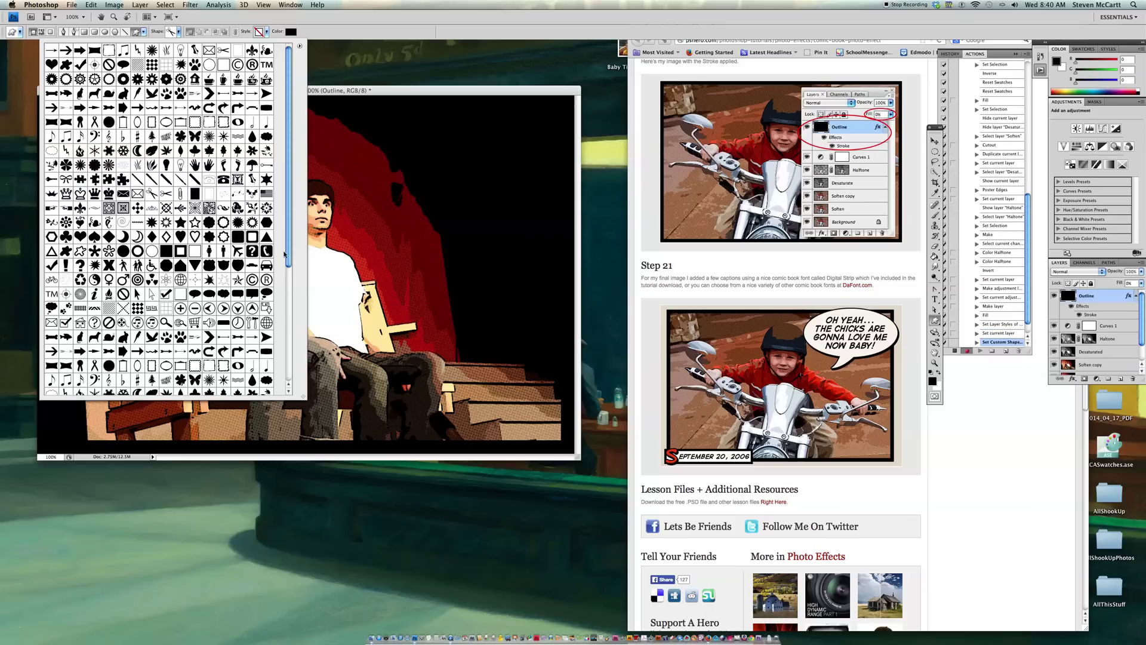
Step: Draw the speech bubble shape in the dark area right of the boys' heads
{"action": "left_click_drag", "start_coordinate": [284, 254], "coordinate": [285, 362]}
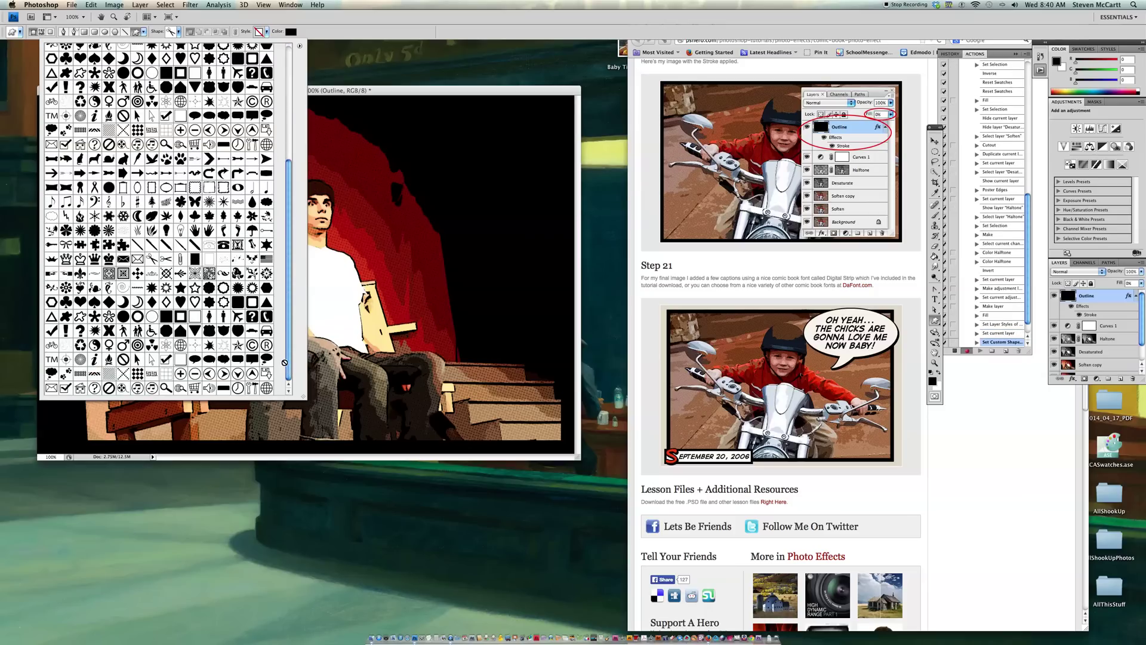
{"action": "left_click", "coordinate": [195, 359]}
{"action": "left_click", "coordinate": [361, 136]}
{"action": "left_click_drag", "start_coordinate": [361, 137], "coordinate": [482, 252]}
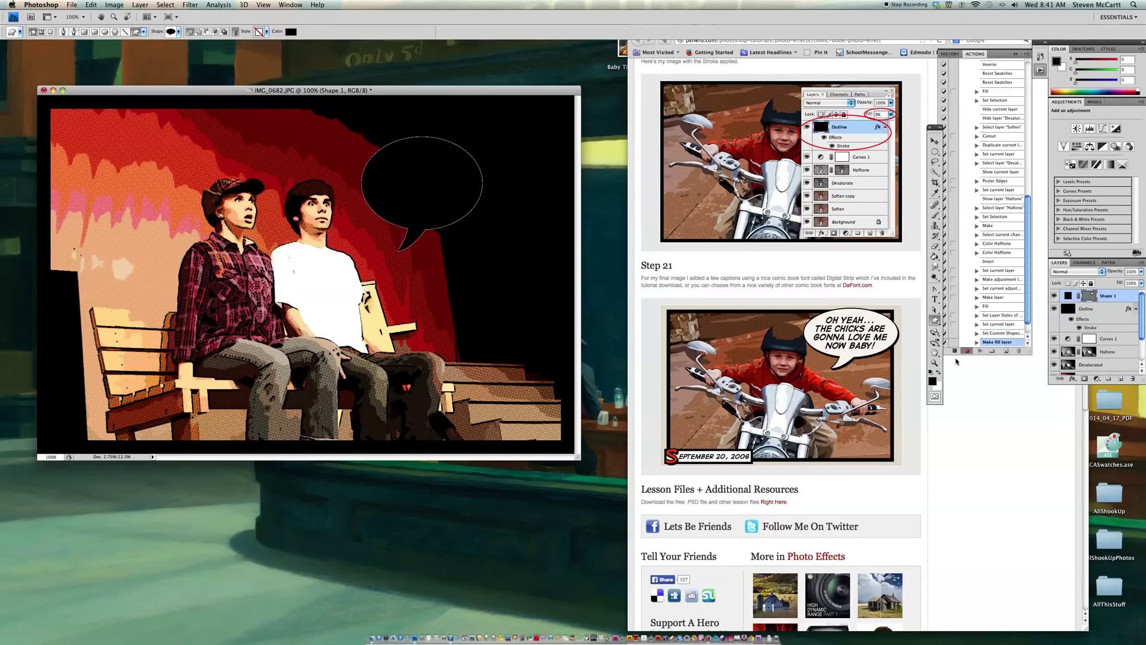
Step: Set the Shape 1 bubble colour to white and stop recording the action
{"action": "double_click", "coordinate": [1069, 296]}
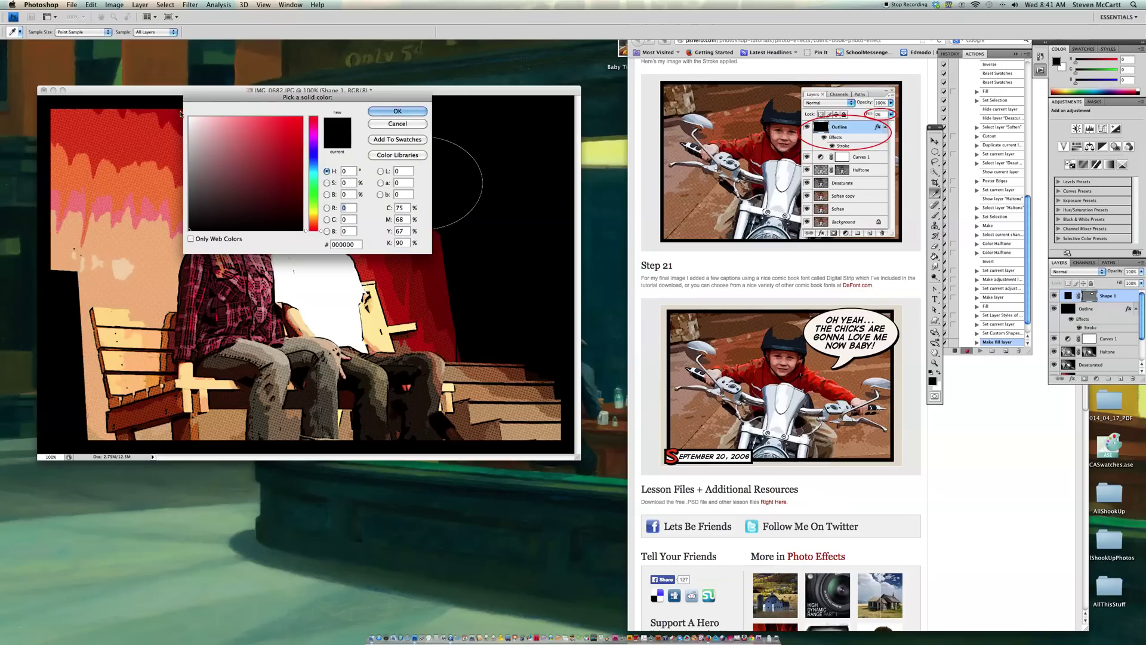
{"action": "left_click", "coordinate": [189, 119]}
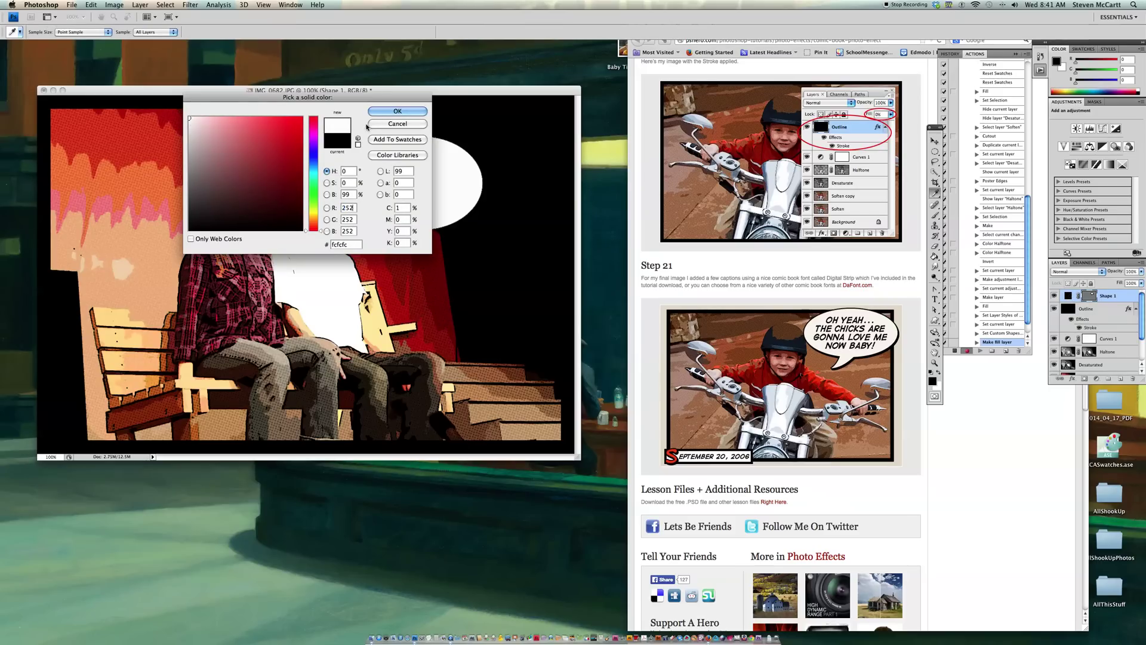
{"action": "left_click", "coordinate": [391, 112]}
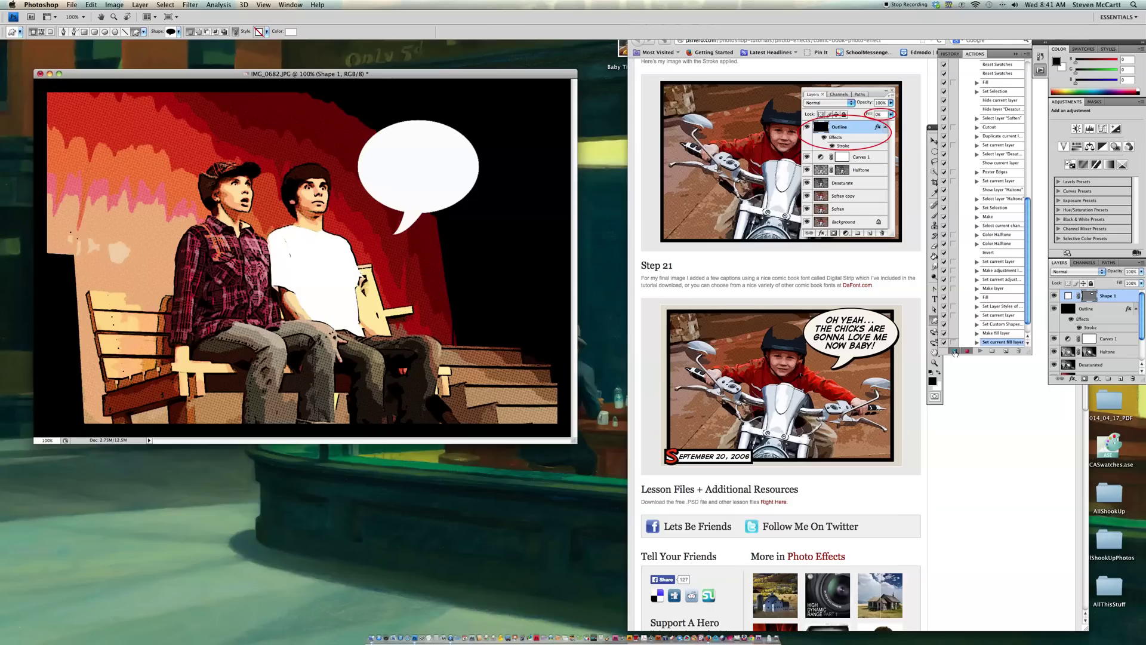
{"action": "left_click", "coordinate": [954, 351]}
Step: Save the image as IMG_0682.psd in a new Desktop folder 'comic Work', keeping maximum compatibility
{"action": "left_click", "coordinate": [72, 5]}
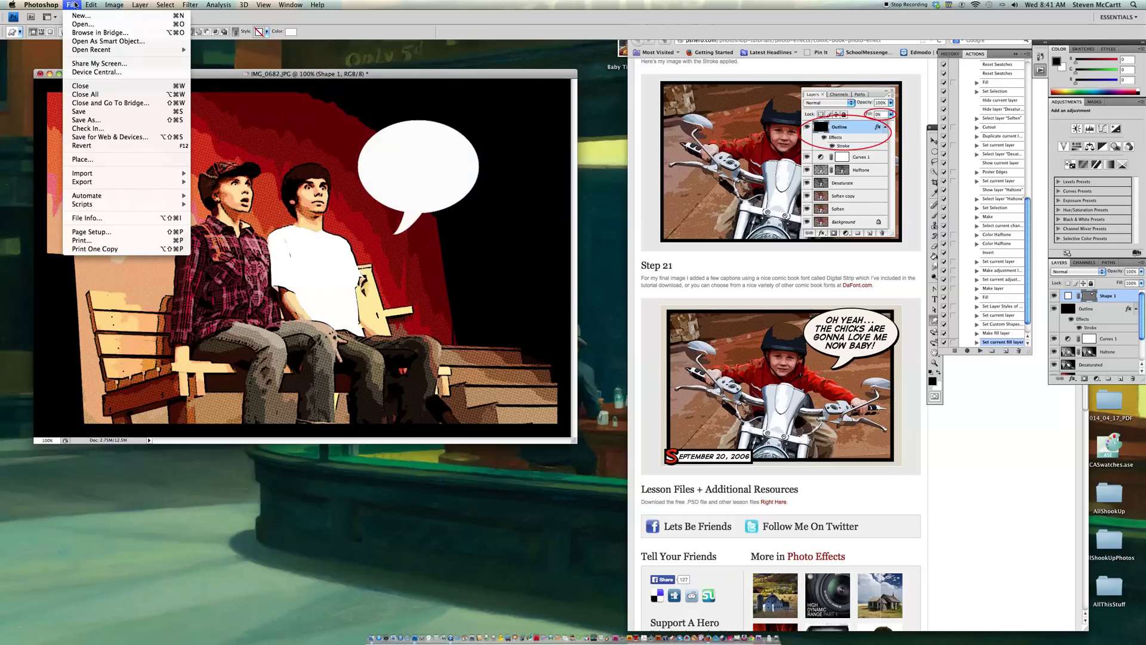
{"action": "left_click", "coordinate": [83, 120]}
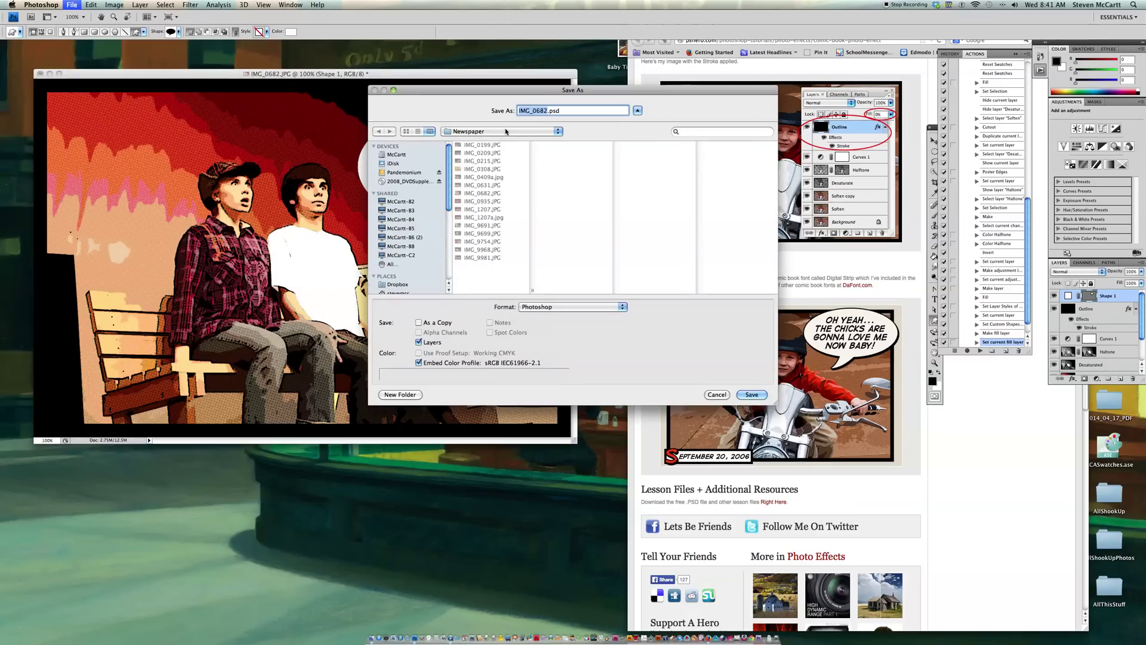
{"action": "left_click", "coordinate": [511, 136]}
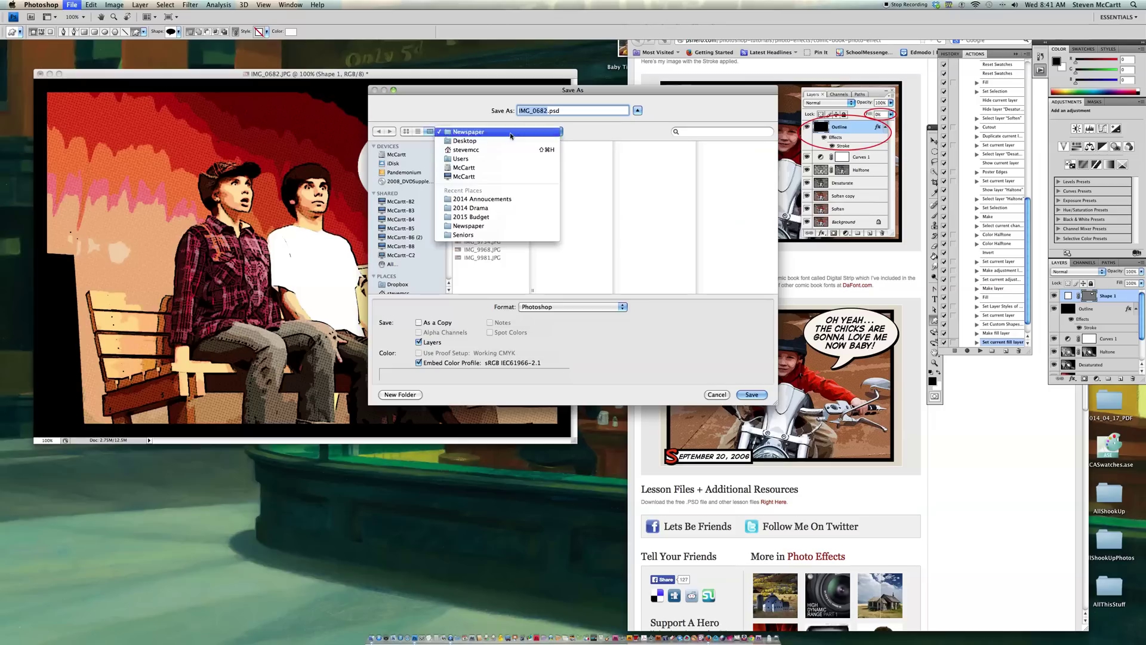
{"action": "left_click", "coordinate": [511, 136]}
{"action": "left_click", "coordinate": [511, 135]}
{"action": "left_click", "coordinate": [514, 142]}
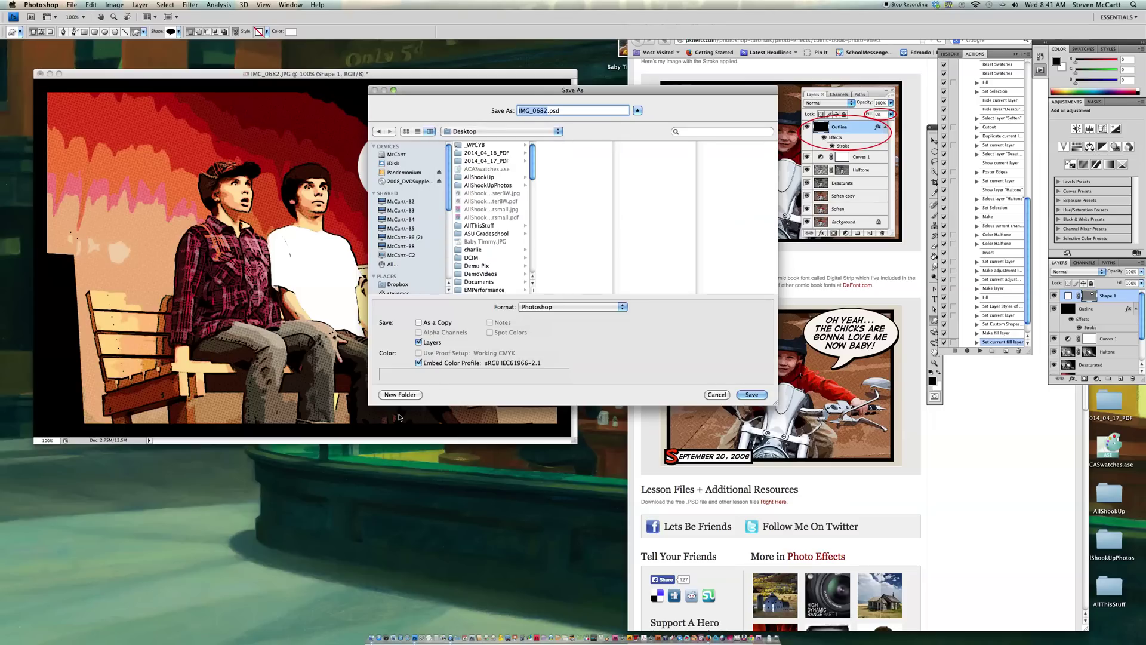
{"action": "left_click", "coordinate": [399, 395]}
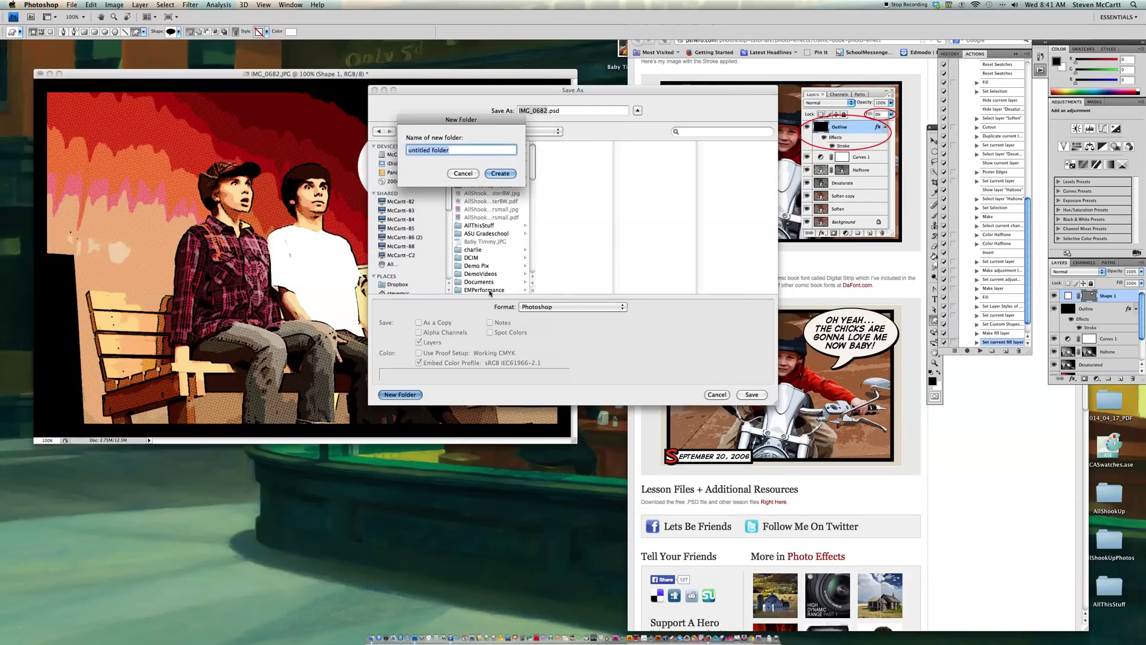
{"action": "type", "text": "comic Work"}
{"action": "left_click", "coordinate": [500, 174]}
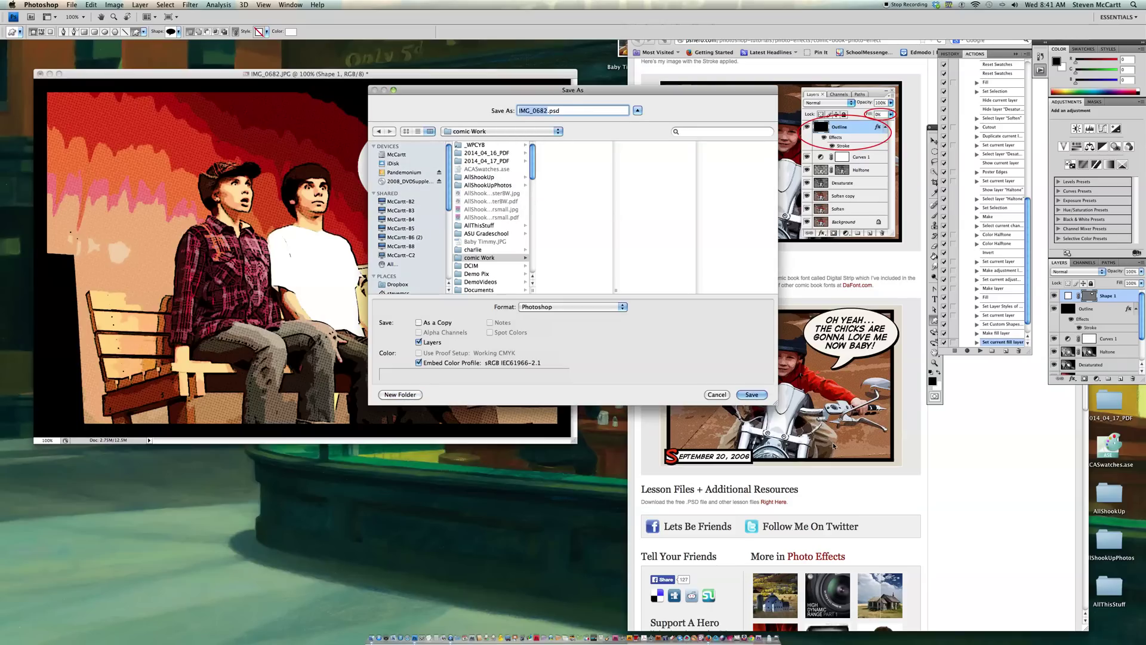
{"action": "left_click", "coordinate": [753, 395]}
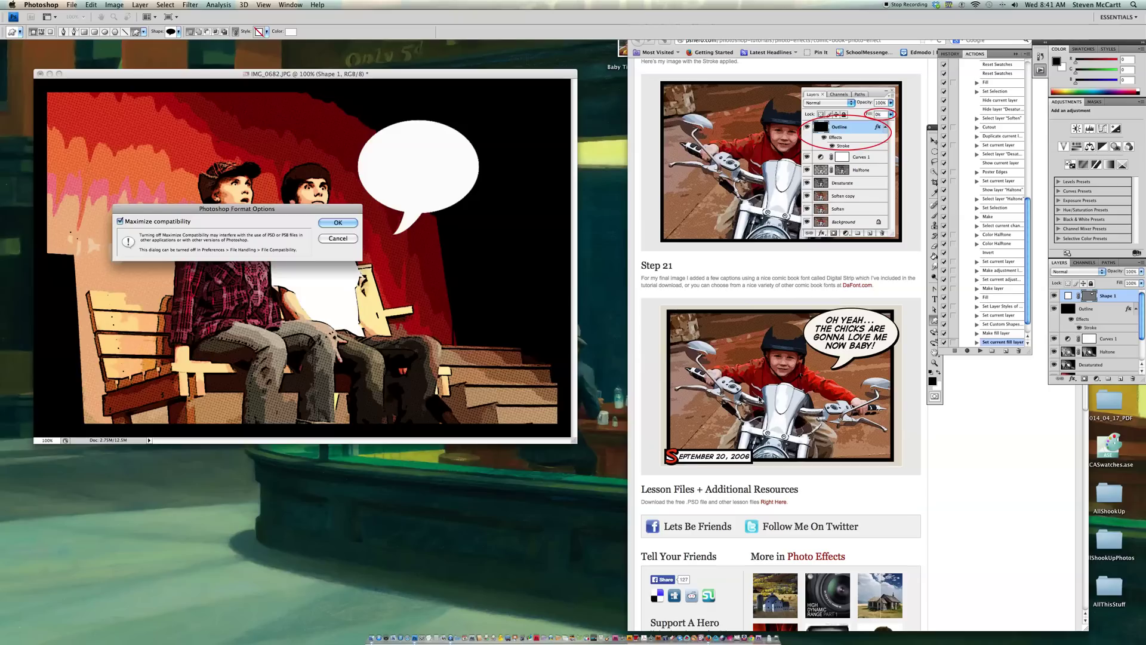
{"action": "left_click", "coordinate": [329, 224]}
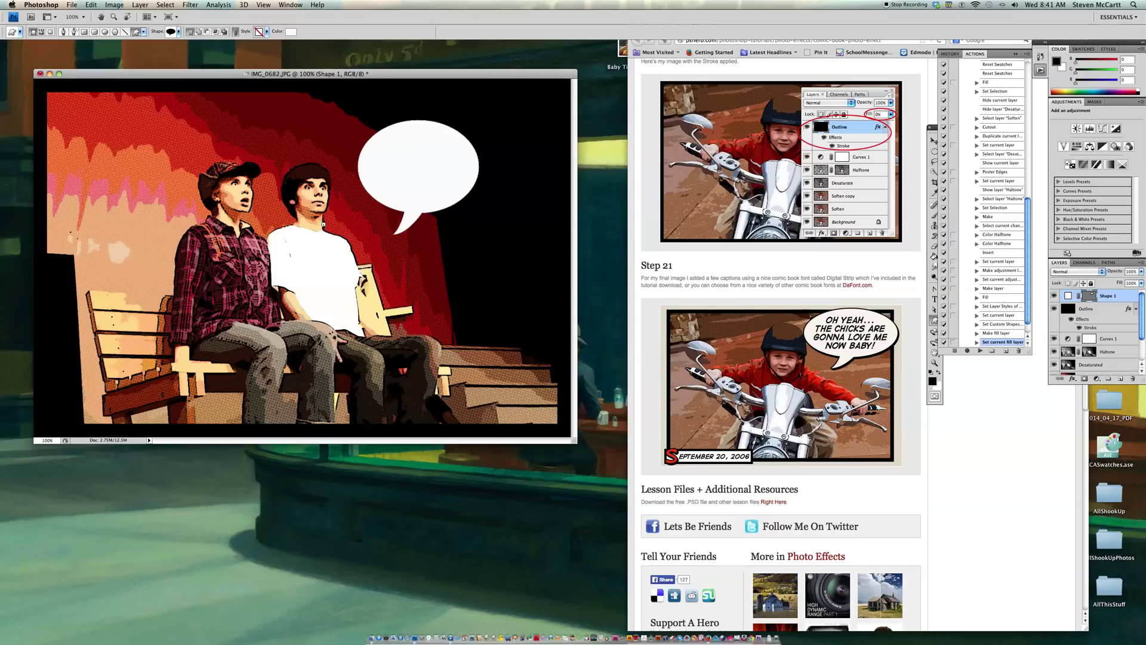
Step: Close IMG_0682.psd, hide Photoshop, and open then close IMG_0935.JPG unedited
{"action": "left_click", "coordinate": [40, 74]}
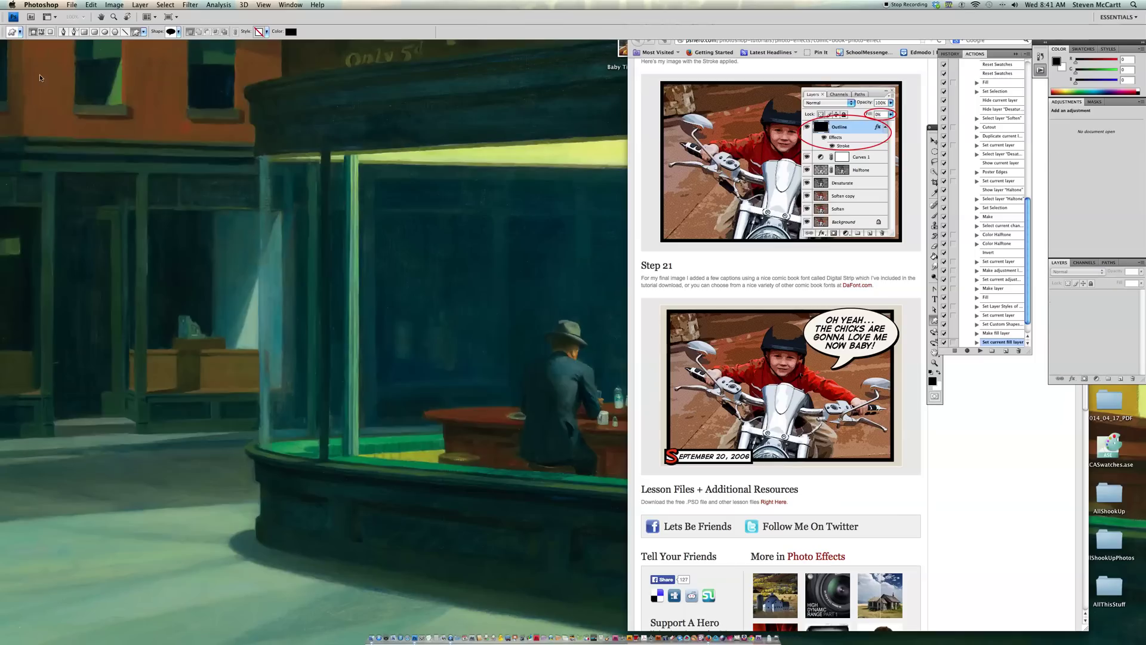
{"action": "key", "text": "super+h"}
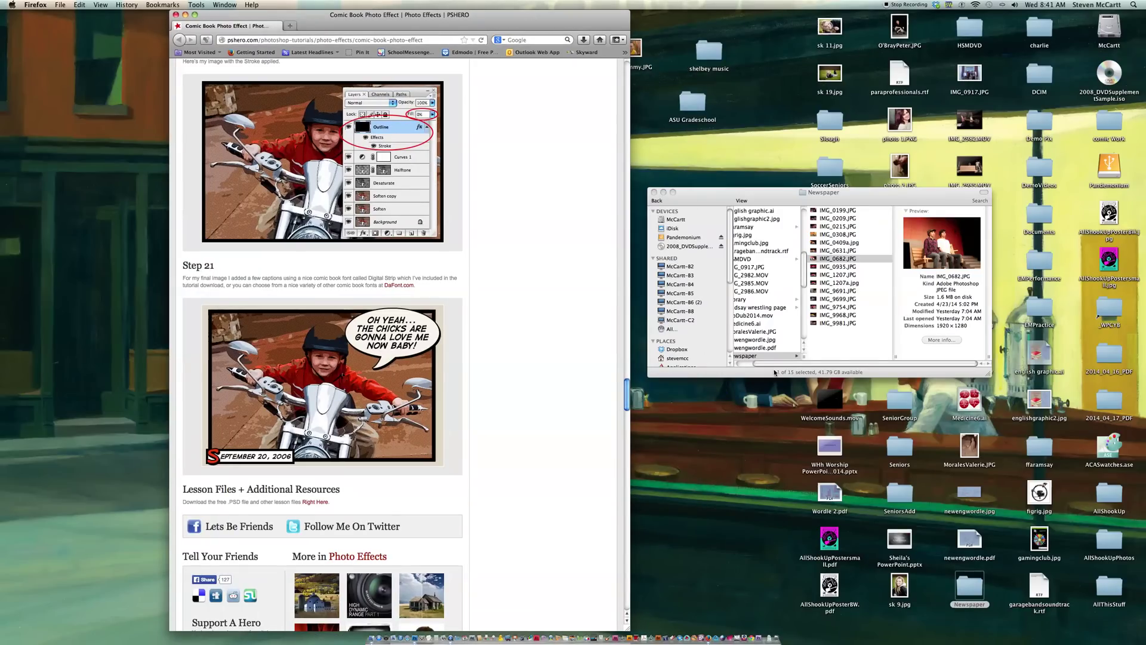
{"action": "left_click", "coordinate": [834, 270]}
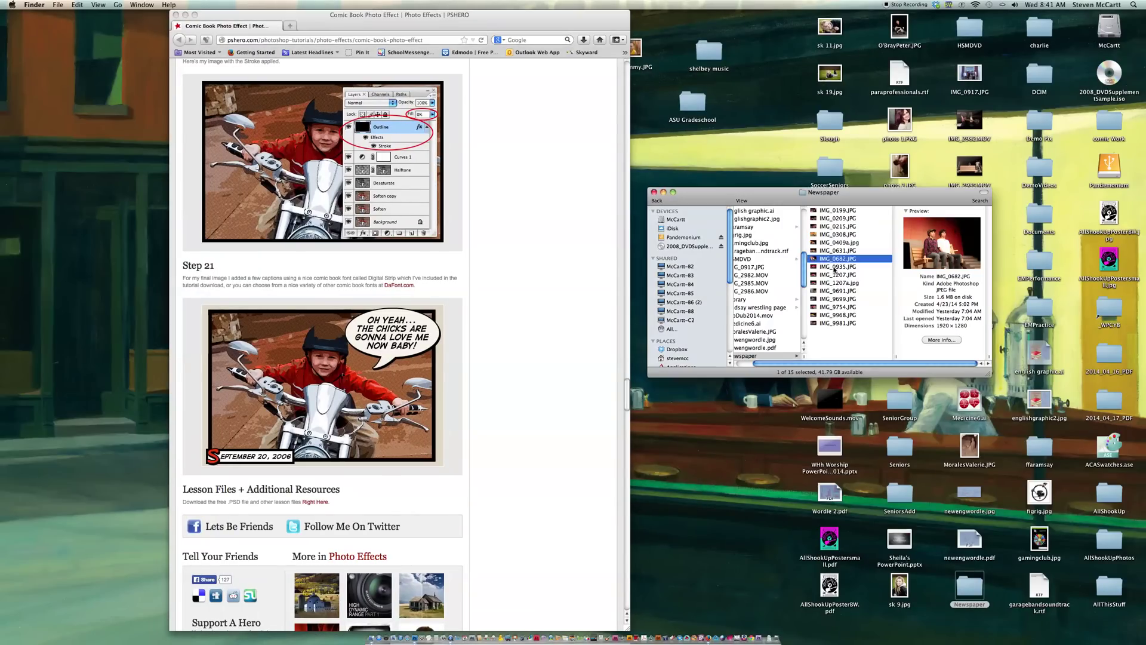
{"action": "double_click", "coordinate": [835, 267]}
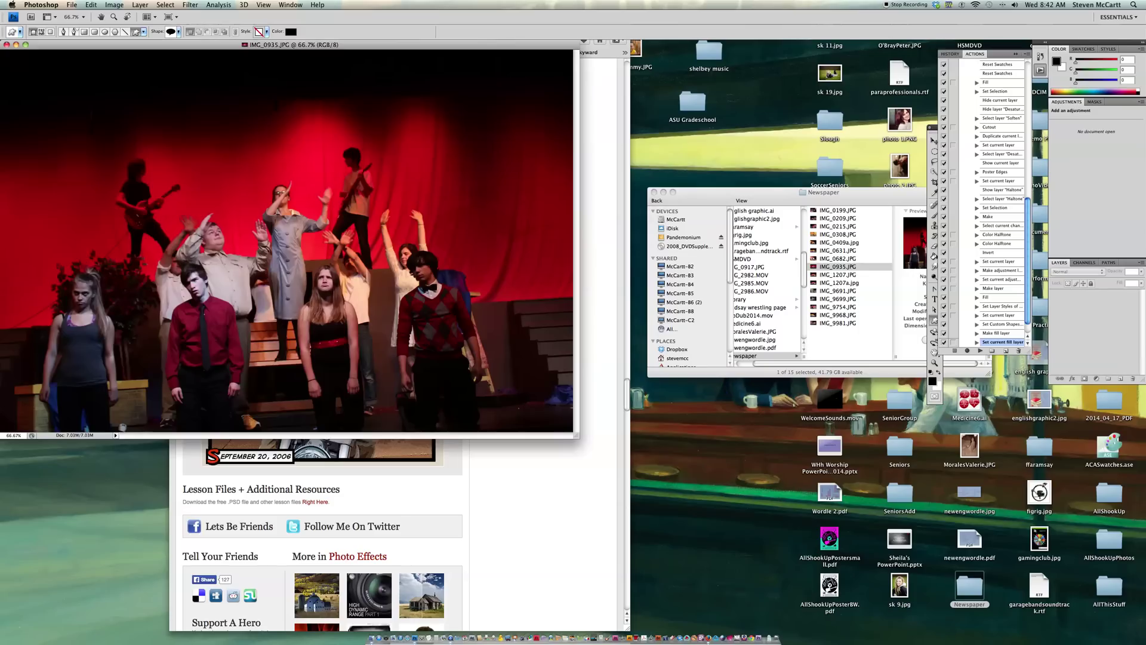
{"action": "left_click", "coordinate": [6, 44]}
Step: Open IMG_0199.JPG from the Newspaper folder with Adobe Photoshop CS4
{"action": "left_click_drag", "start_coordinate": [832, 203], "coordinate": [813, 201]}
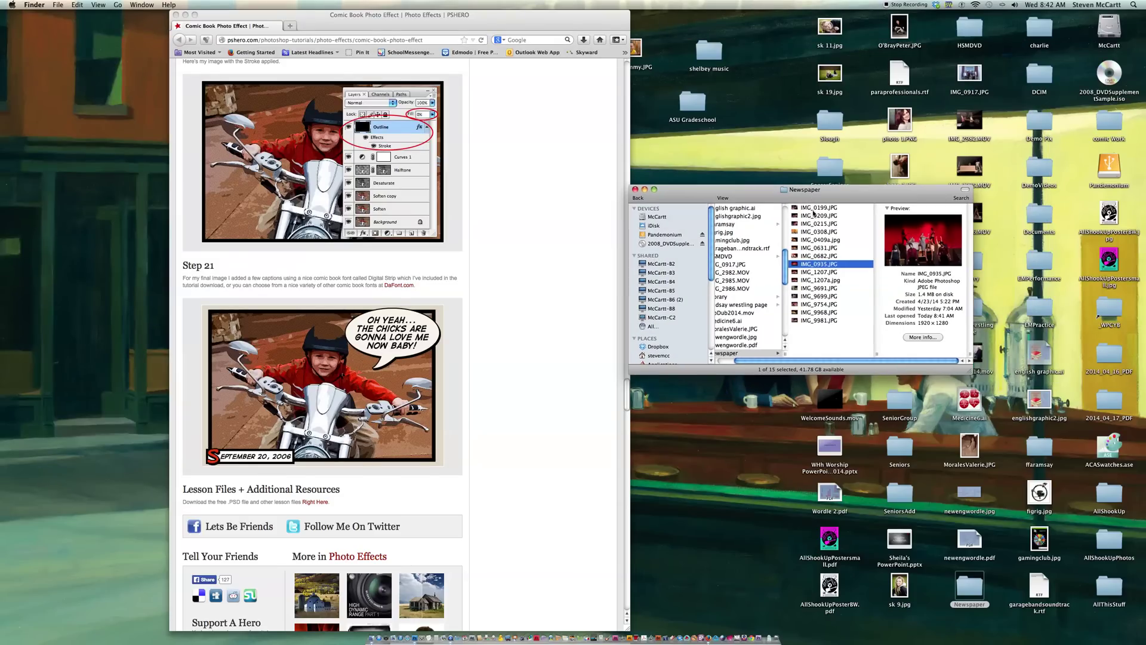
{"action": "left_click", "coordinate": [816, 211]}
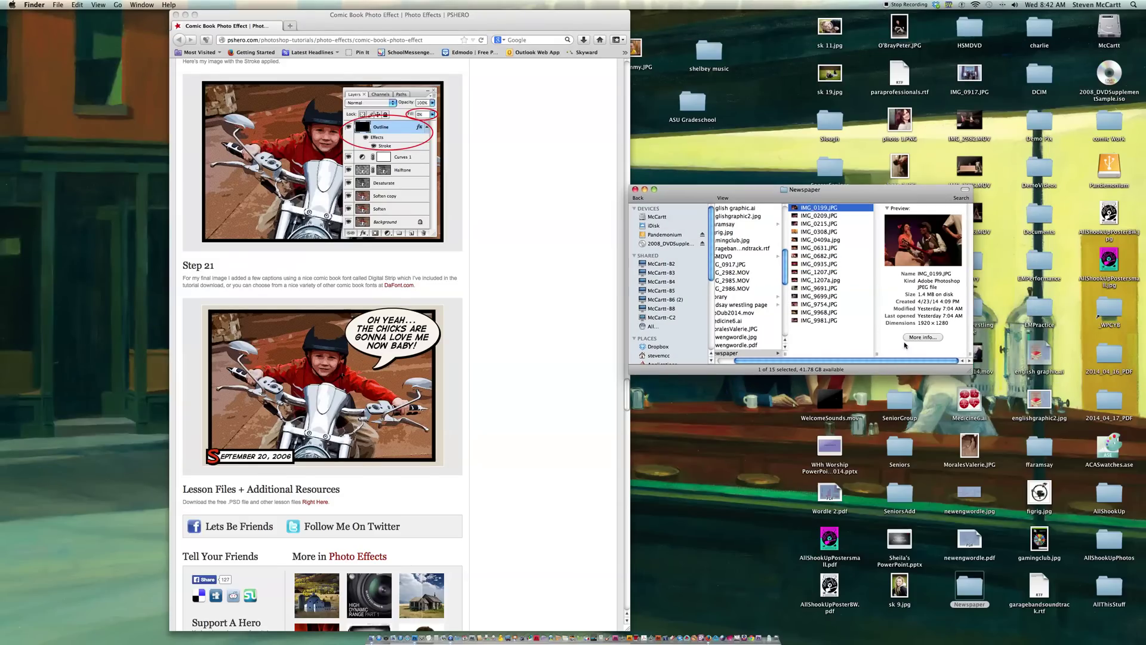
{"action": "right_click", "coordinate": [803, 212]}
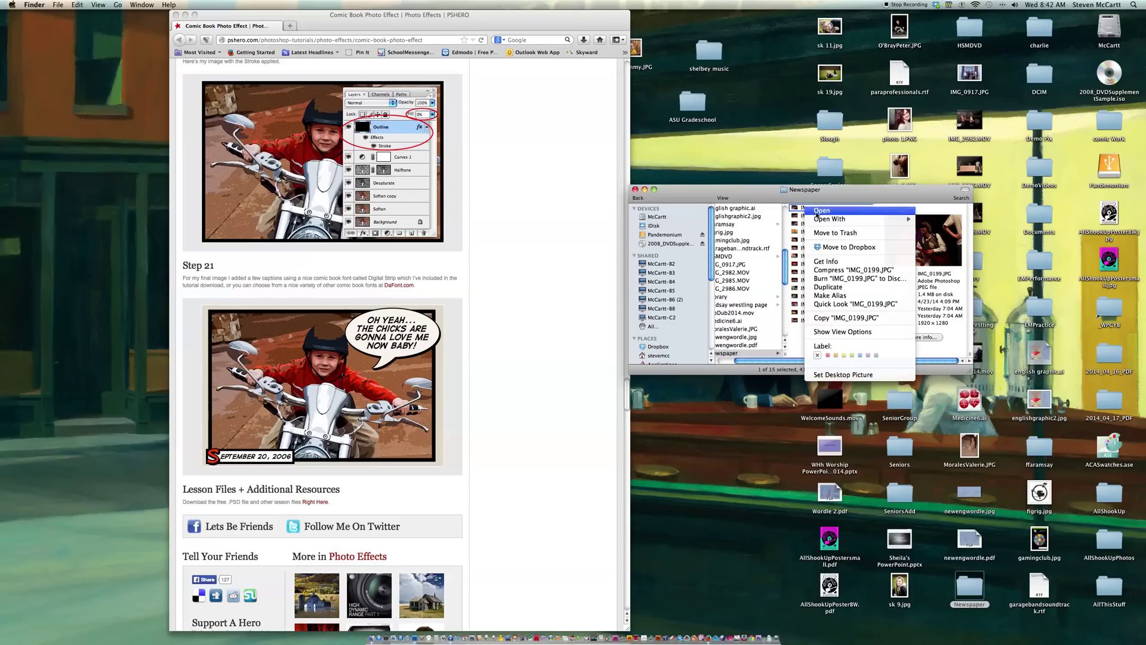
{"action": "mouse_move", "coordinate": [889, 221]}
{"action": "left_click", "coordinate": [936, 220]}
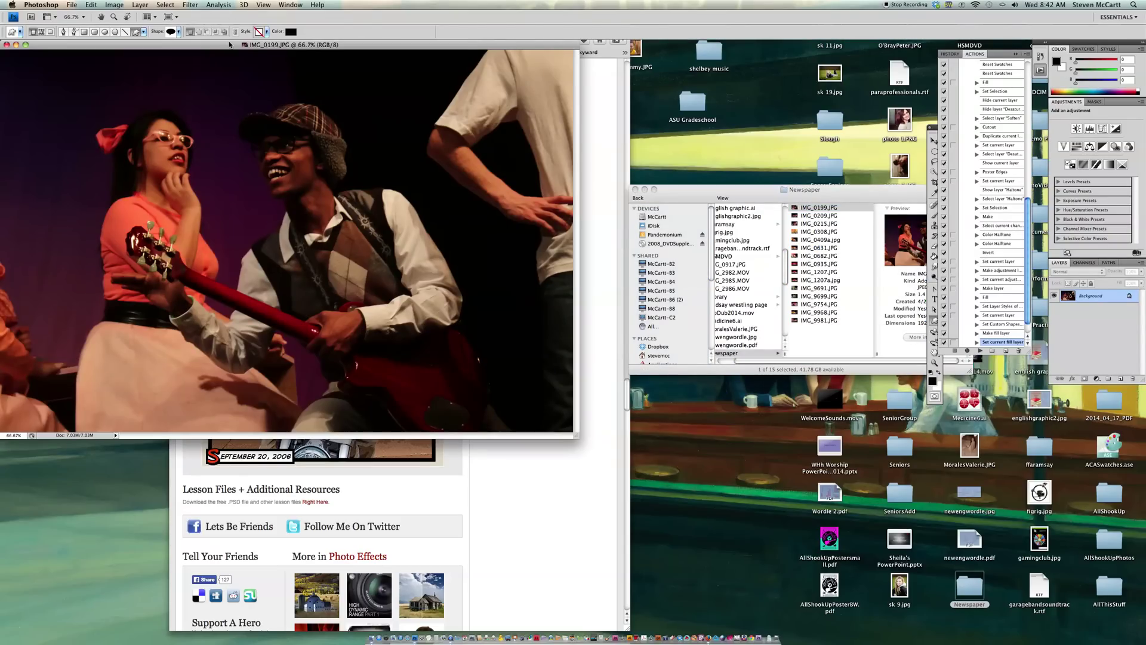
Step: Play the Comical Book action on IMG_0199.JPG and centre its document window
{"action": "left_click_drag", "start_coordinate": [230, 45], "coordinate": [273, 80]}
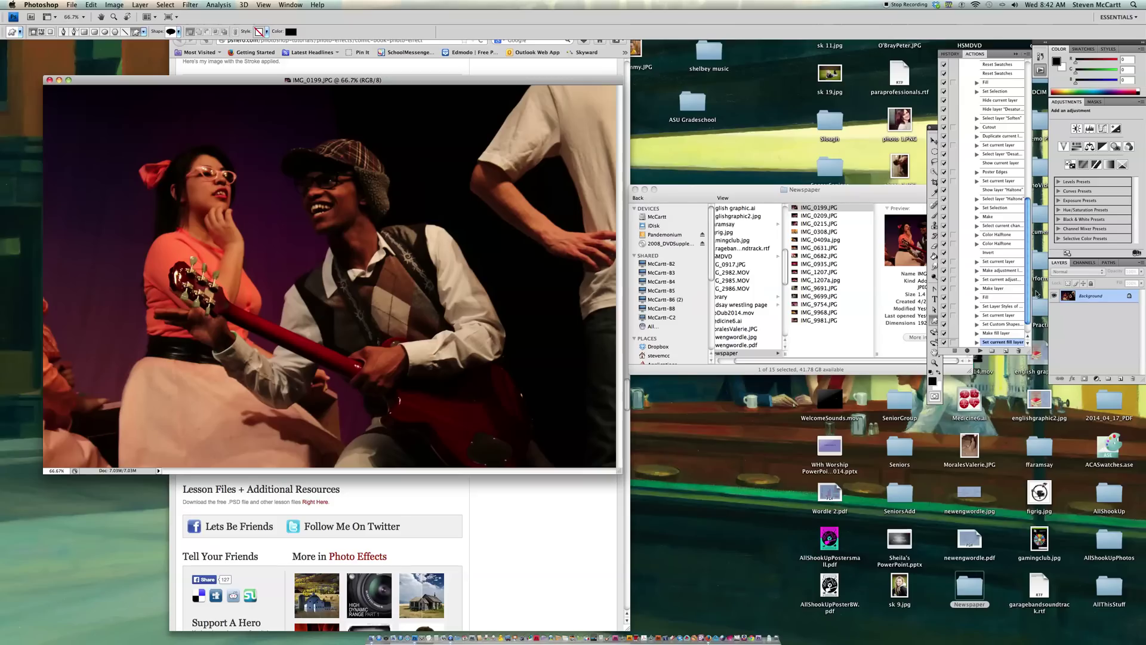
{"action": "scroll", "coordinate": [1031, 295], "scroll_direction": "down", "scroll_amount": 2}
{"action": "left_click_drag", "start_coordinate": [1030, 310], "coordinate": [1028, 201]}
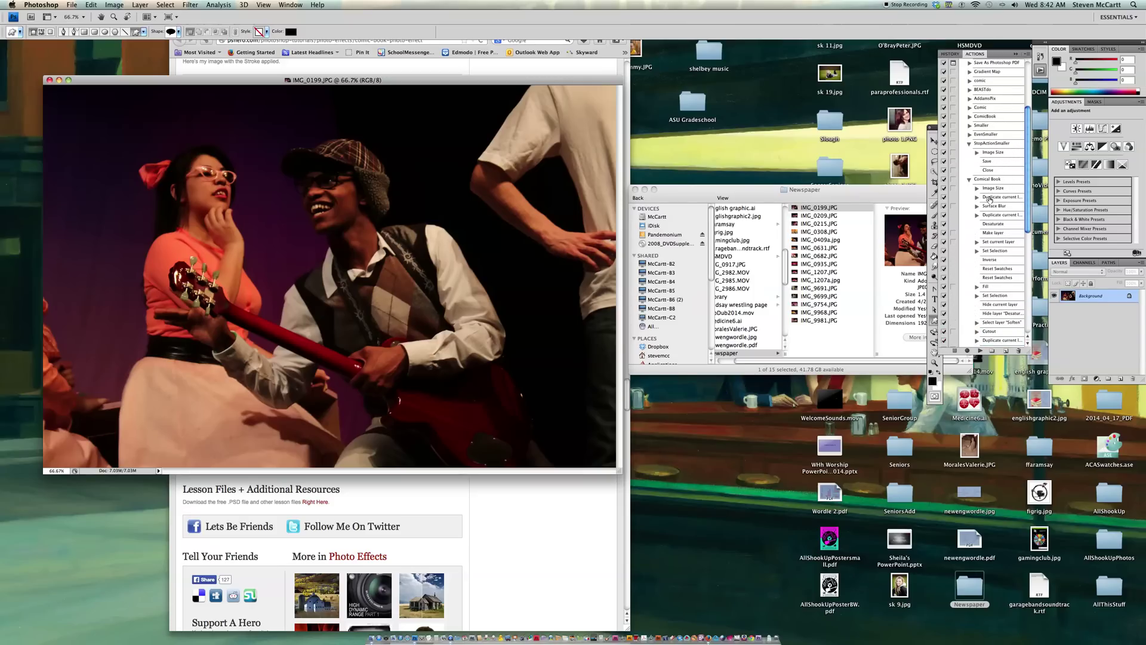
{"action": "left_click", "coordinate": [991, 179]}
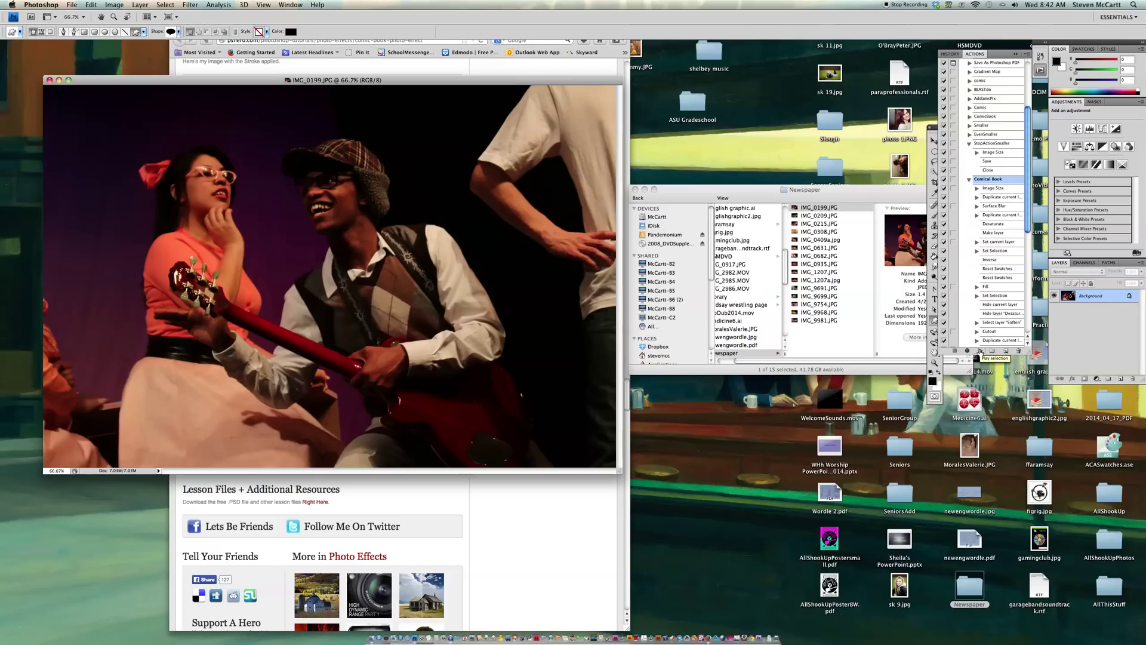
{"action": "left_click", "coordinate": [979, 351]}
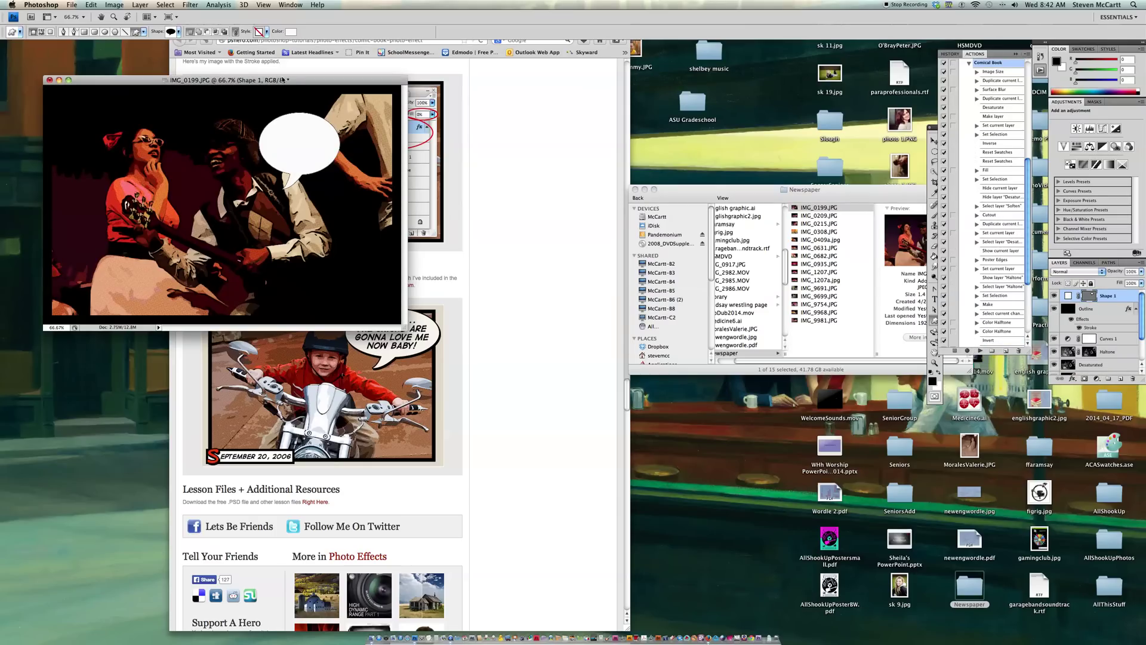
{"action": "left_click_drag", "start_coordinate": [296, 80], "coordinate": [487, 180]}
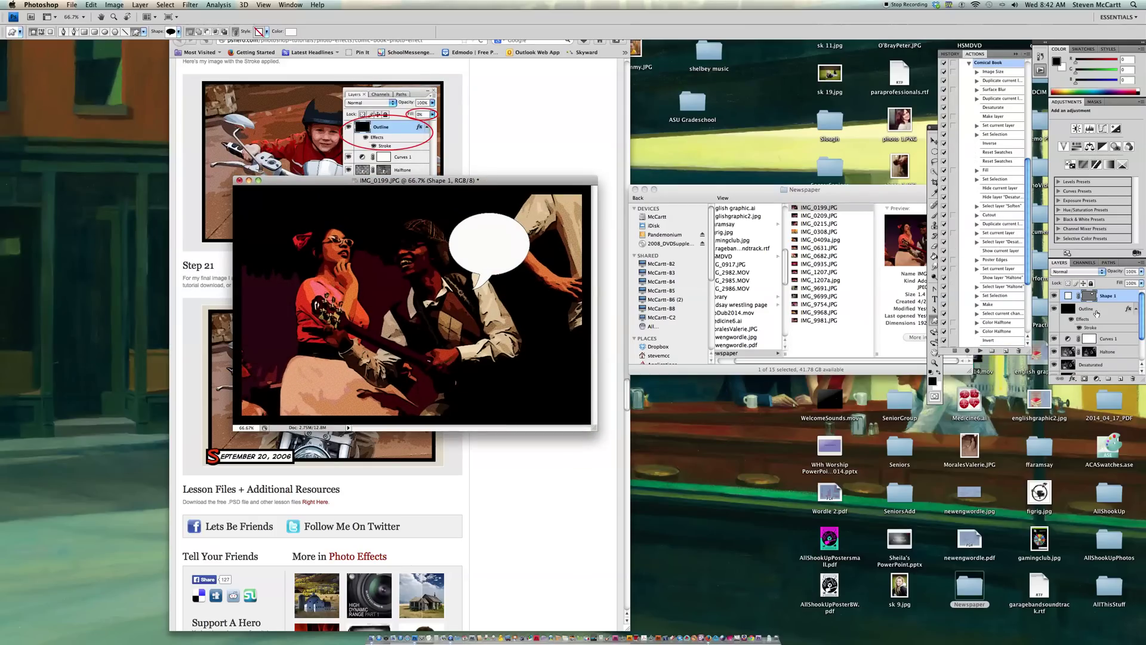
Step: Raise the Curves 1 curve point further to brighten IMG_0199
{"action": "left_click_drag", "start_coordinate": [1143, 327], "coordinate": [1124, 335]}
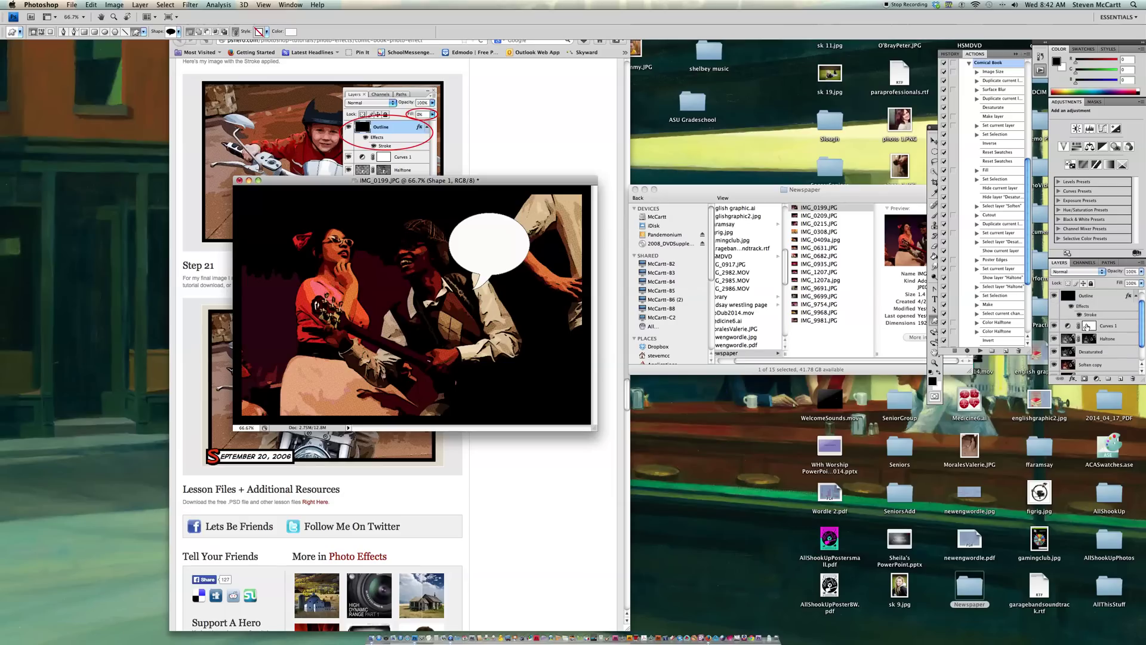
{"action": "left_click", "coordinate": [1086, 326]}
{"action": "left_click_drag", "start_coordinate": [1100, 174], "coordinate": [1090, 154]}
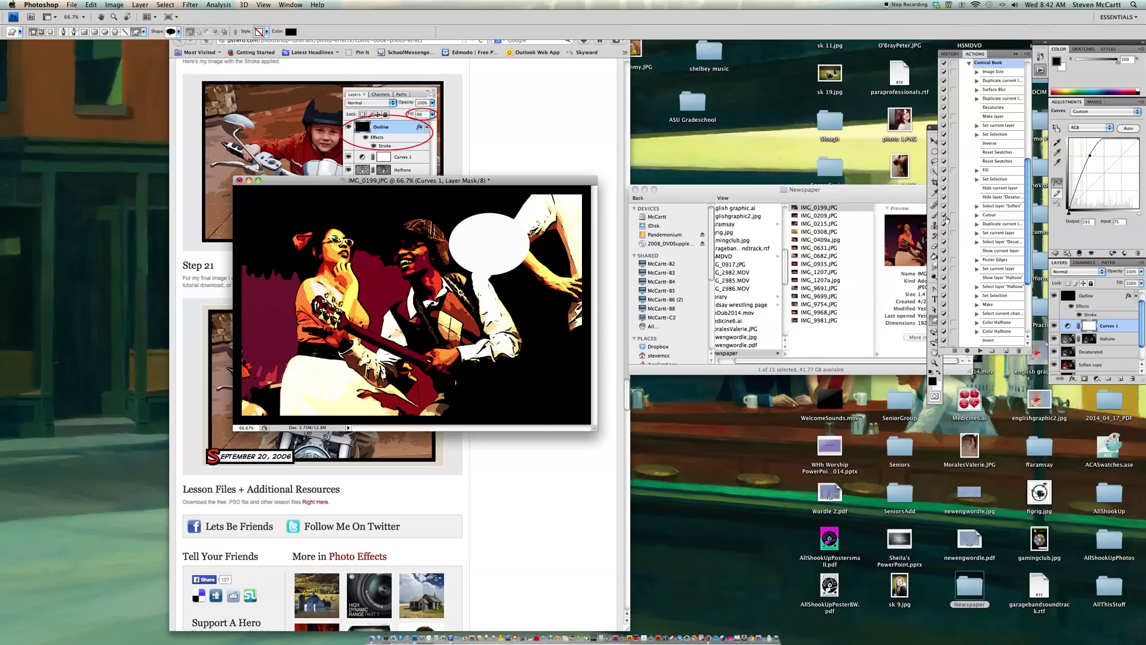
Step: Move the Shape 1 speech bubble higher so it sits above the man
{"action": "left_click_drag", "start_coordinate": [935, 130], "coordinate": [871, 127]}
{"action": "left_click", "coordinate": [872, 138]}
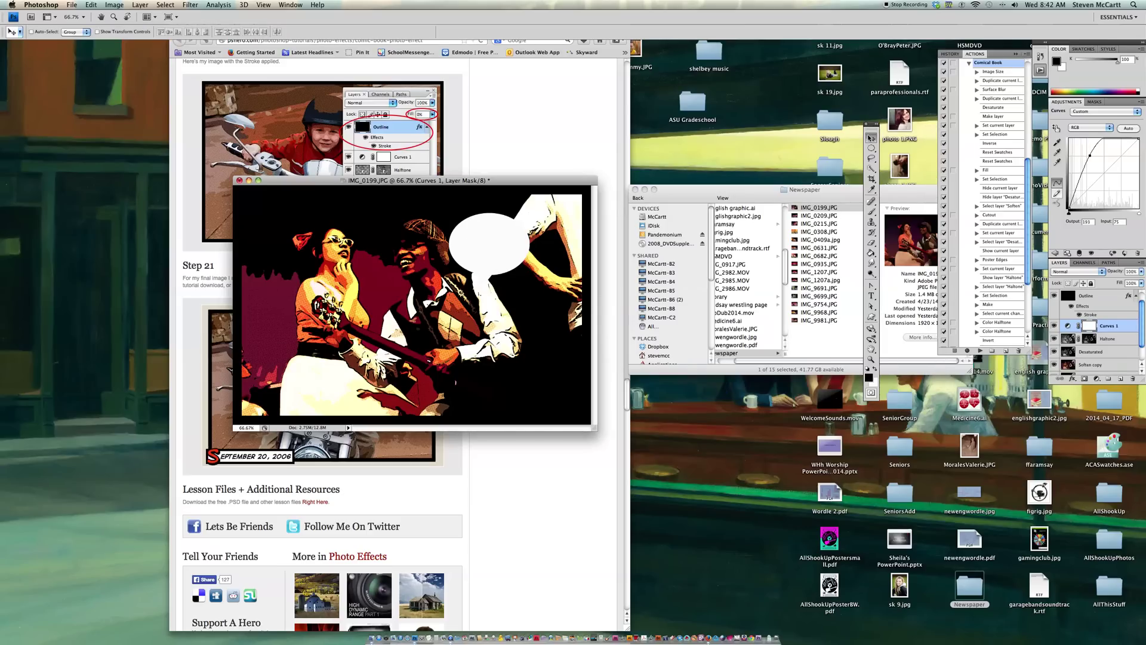
{"action": "right_click", "coordinate": [491, 240]}
{"action": "left_click", "coordinate": [495, 240]}
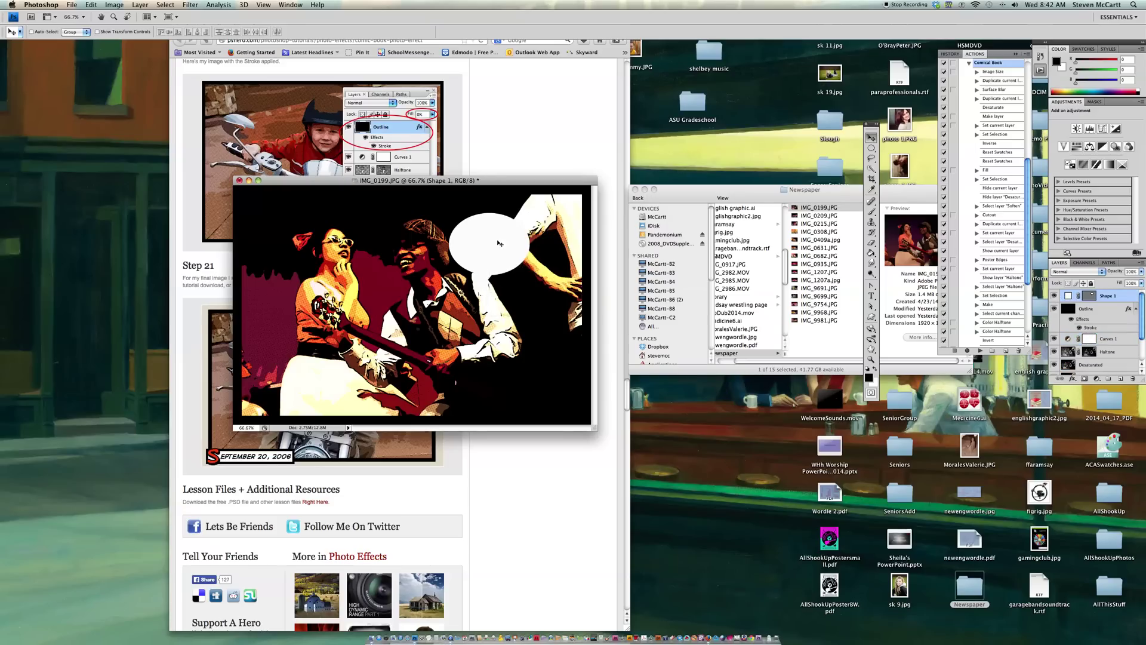
{"action": "mouse_move", "coordinate": [494, 234]}
{"action": "left_mouse_down"}
{"action": "mouse_move", "coordinate": [425, 218]}
{"action": "mouse_move", "coordinate": [384, 227]}
{"action": "mouse_move", "coordinate": [511, 227]}
{"action": "mouse_move", "coordinate": [501, 225]}
{"action": "left_mouse_up"}
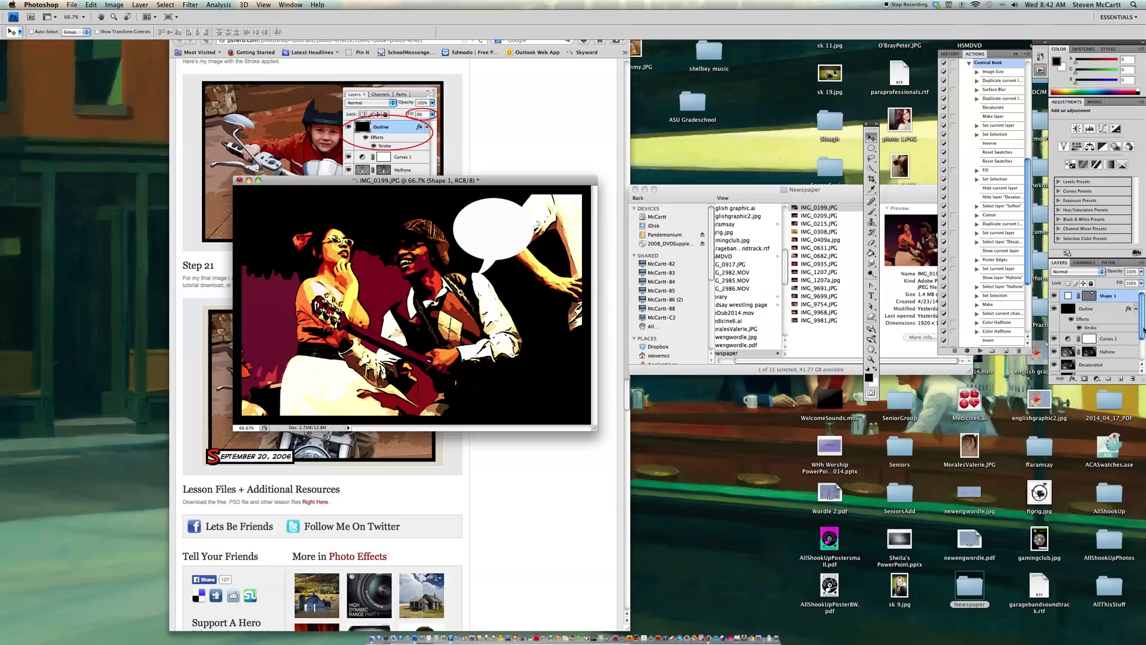
{"action": "left_click_drag", "start_coordinate": [1143, 331], "coordinate": [1144, 337]}
Step: Lighten the Soften copy layer by bowing its Image > Adjustments > Curves upward
{"action": "left_click", "coordinate": [1099, 364]}
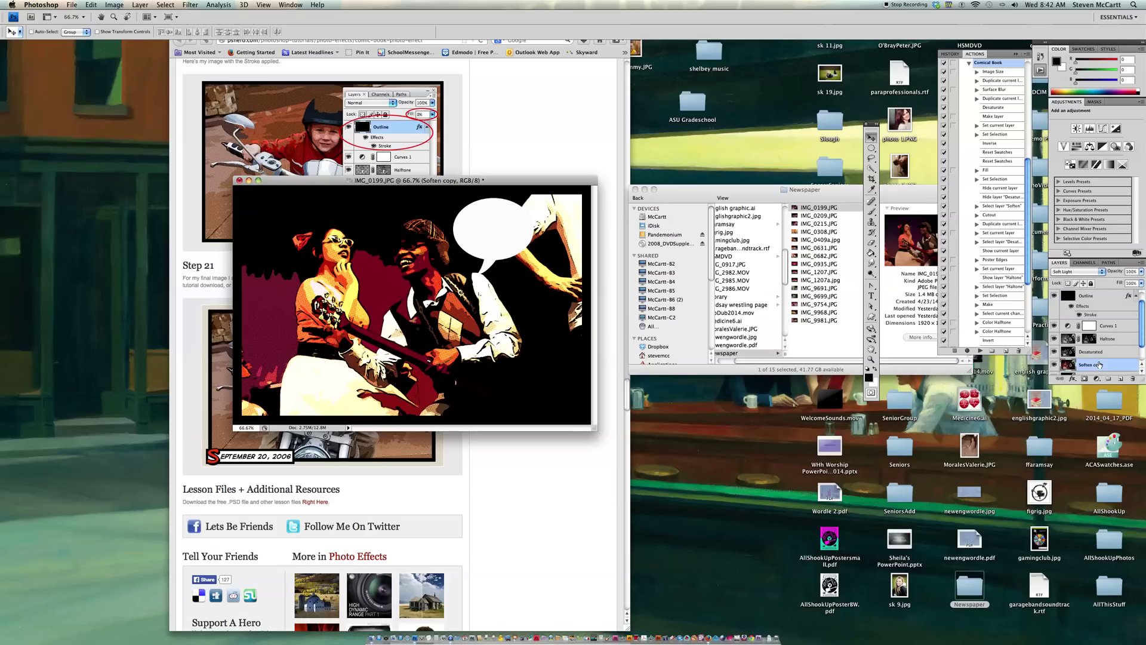
{"action": "left_click", "coordinate": [127, 6]}
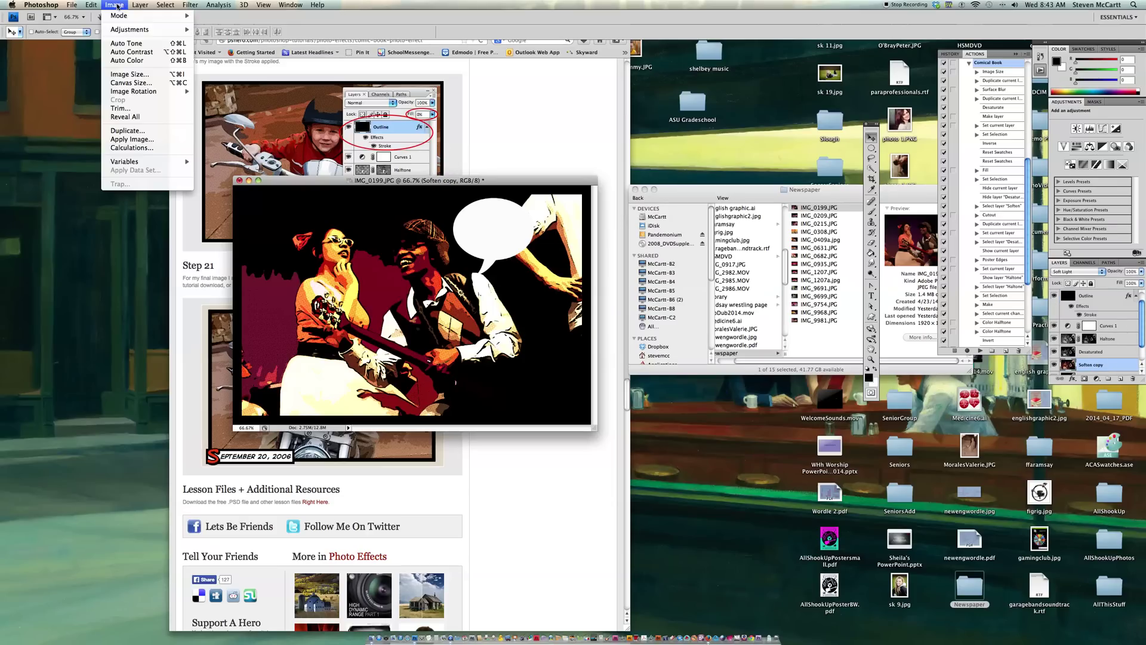
{"action": "mouse_move", "coordinate": [155, 29]}
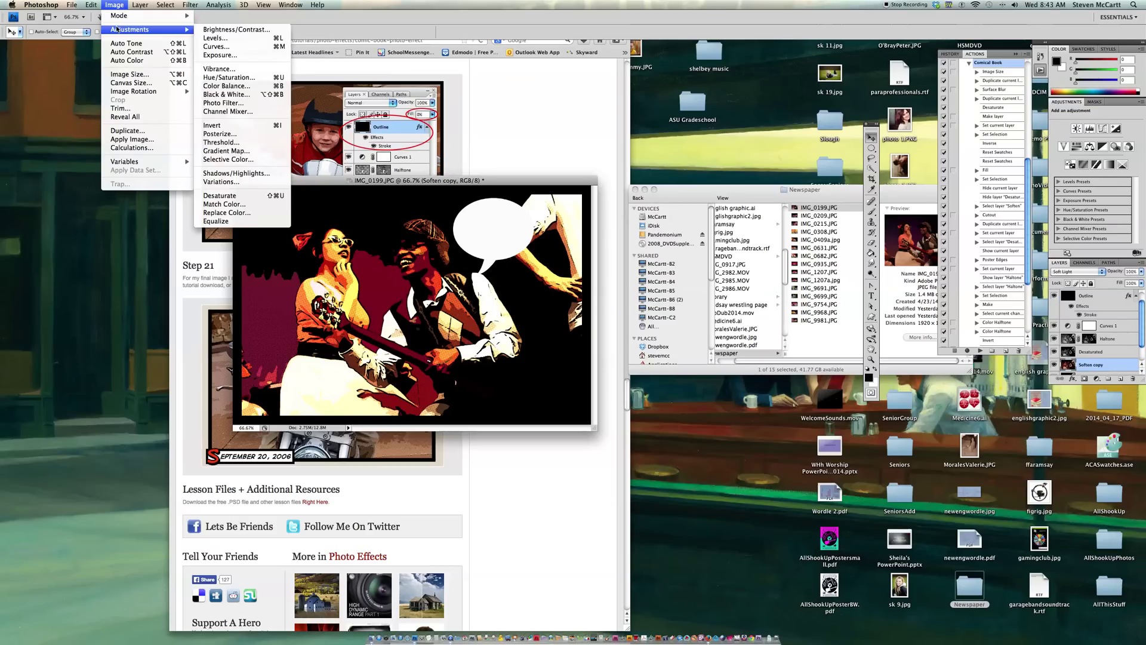
{"action": "left_click", "coordinate": [216, 46]}
{"action": "left_click_drag", "start_coordinate": [479, 95], "coordinate": [729, 142]}
{"action": "left_click", "coordinate": [731, 223]}
{"action": "left_click_drag", "start_coordinate": [731, 224], "coordinate": [703, 234]}
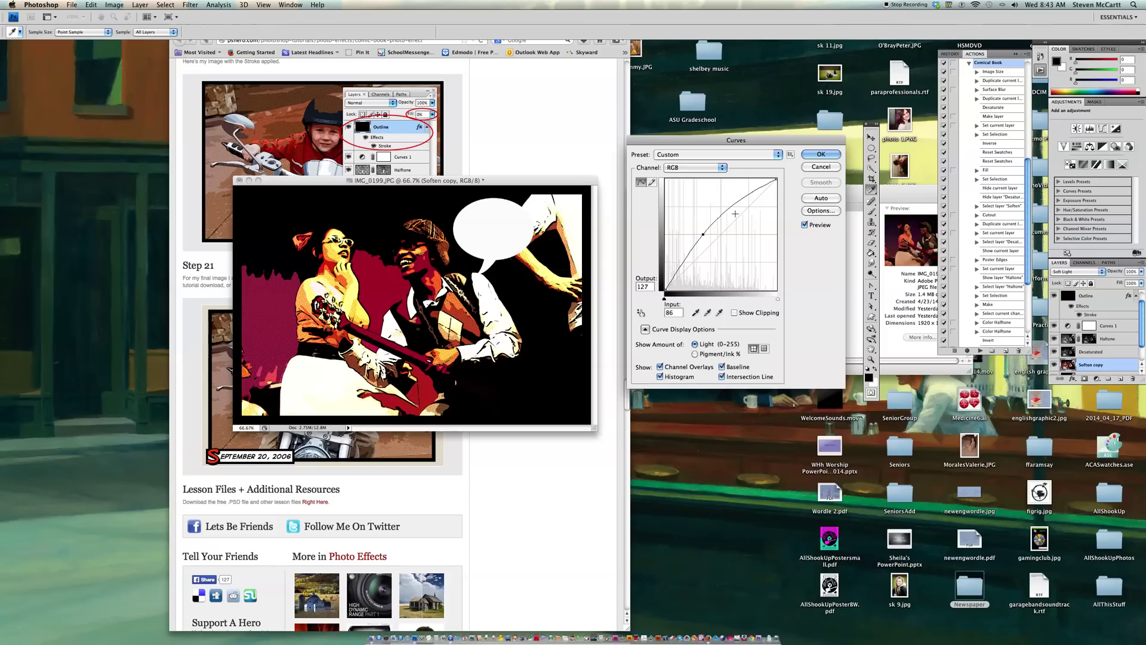
{"action": "left_click", "coordinate": [821, 154]}
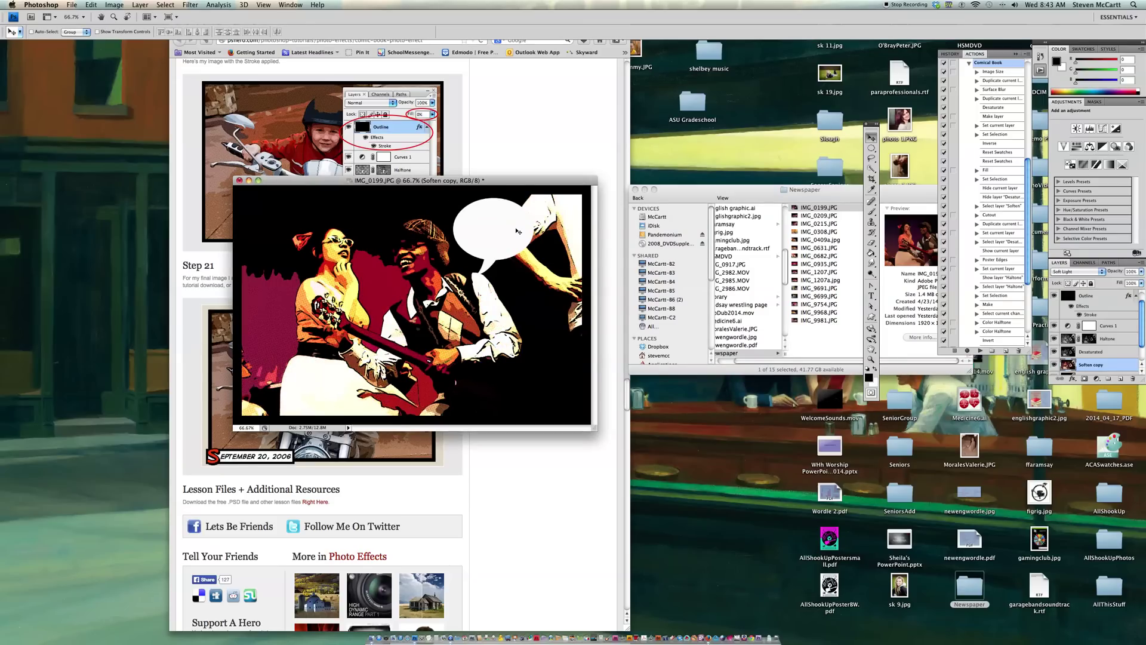
Step: Save the comic image as IMG_0199.psd in Photoshop format in the Desktop's comic Work folder
{"action": "left_click", "coordinate": [67, 4]}
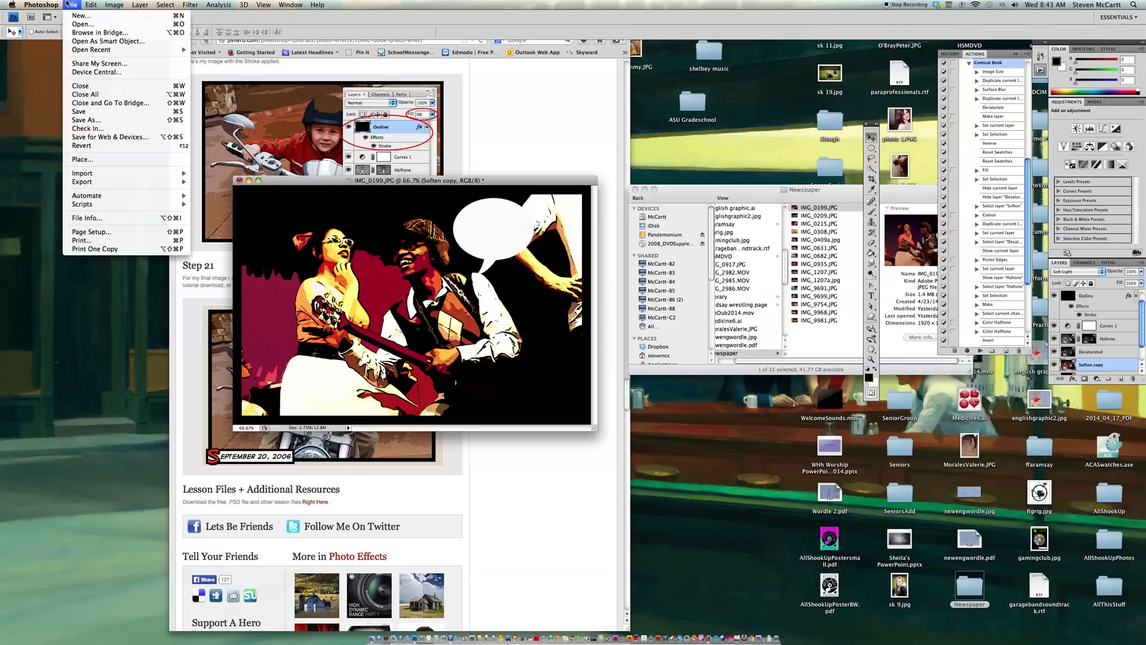
{"action": "left_click", "coordinate": [89, 125]}
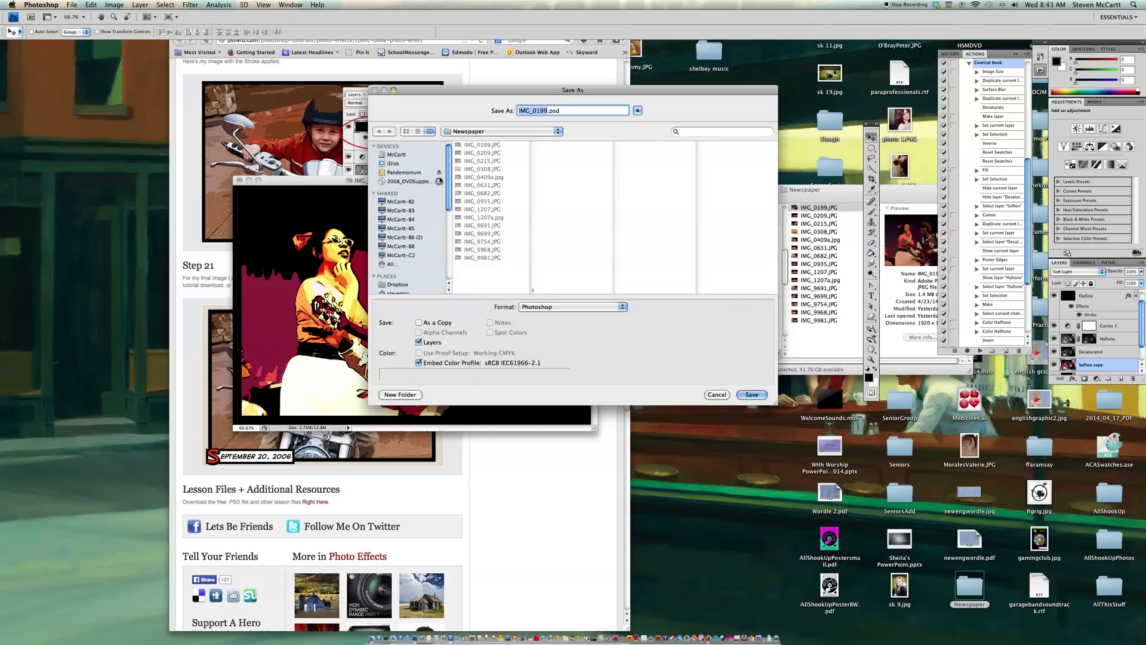
{"action": "left_click", "coordinate": [506, 132]}
{"action": "left_click", "coordinate": [507, 140]}
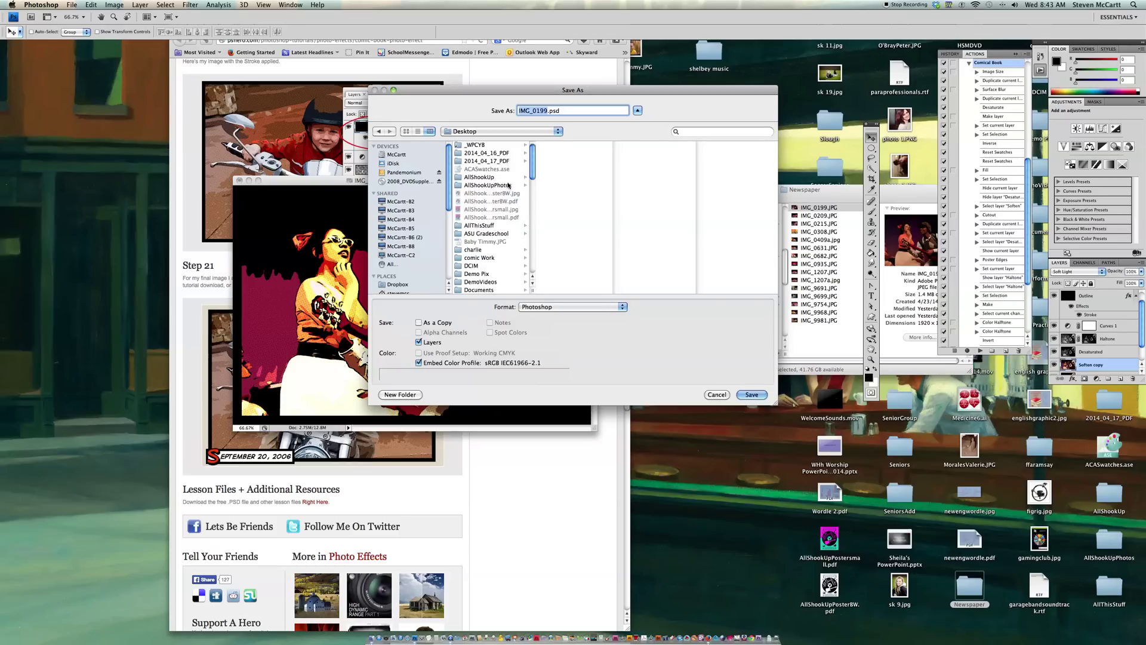
{"action": "scroll", "coordinate": [481, 197], "scroll_direction": "down", "scroll_amount": 5}
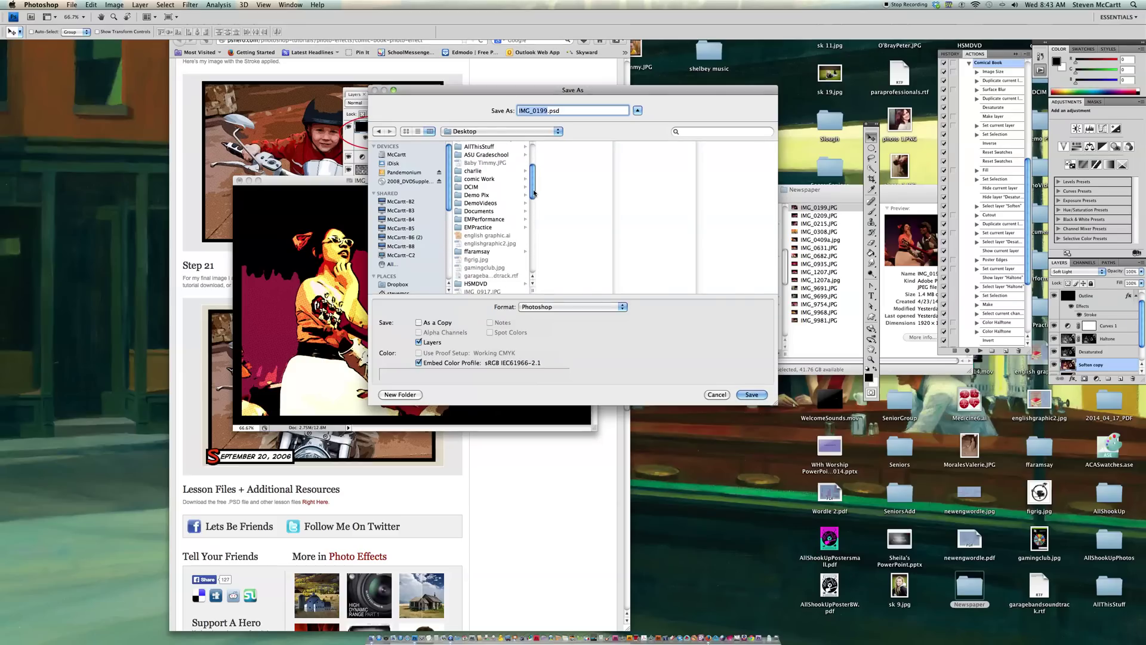
{"action": "left_click", "coordinate": [481, 179]}
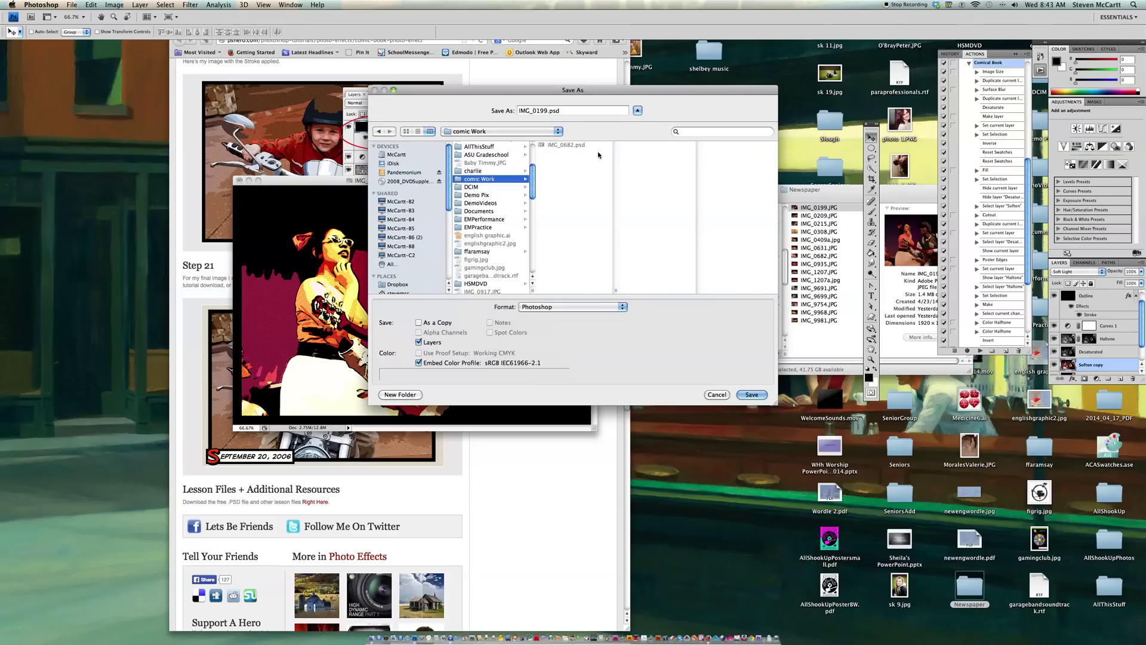
{"action": "left_click", "coordinate": [761, 395]}
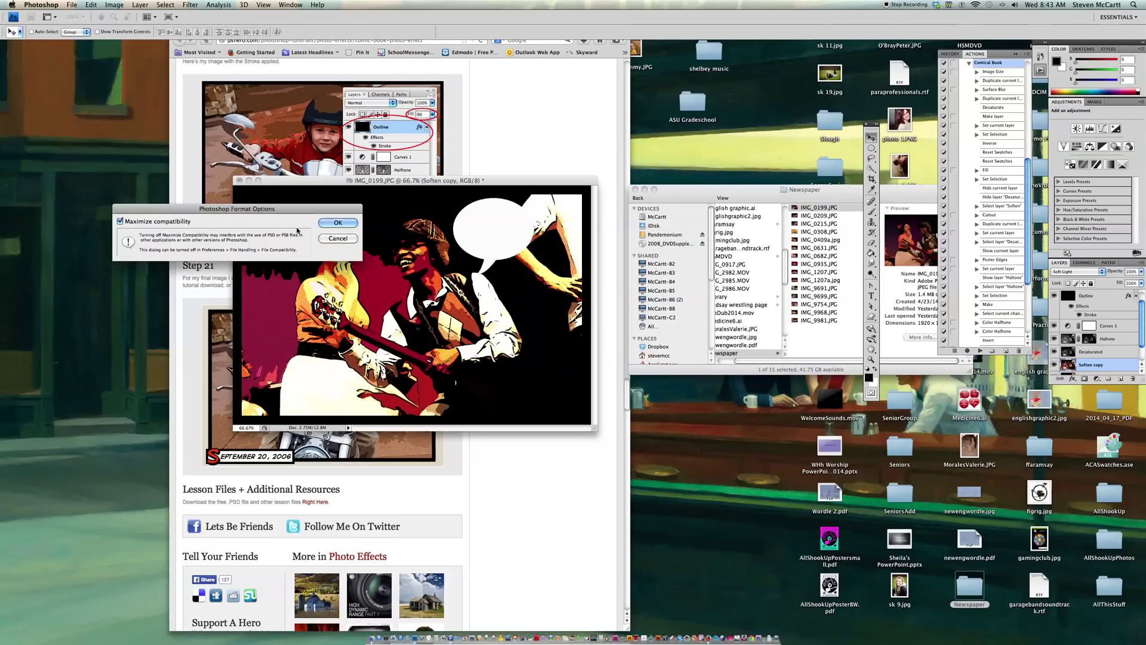